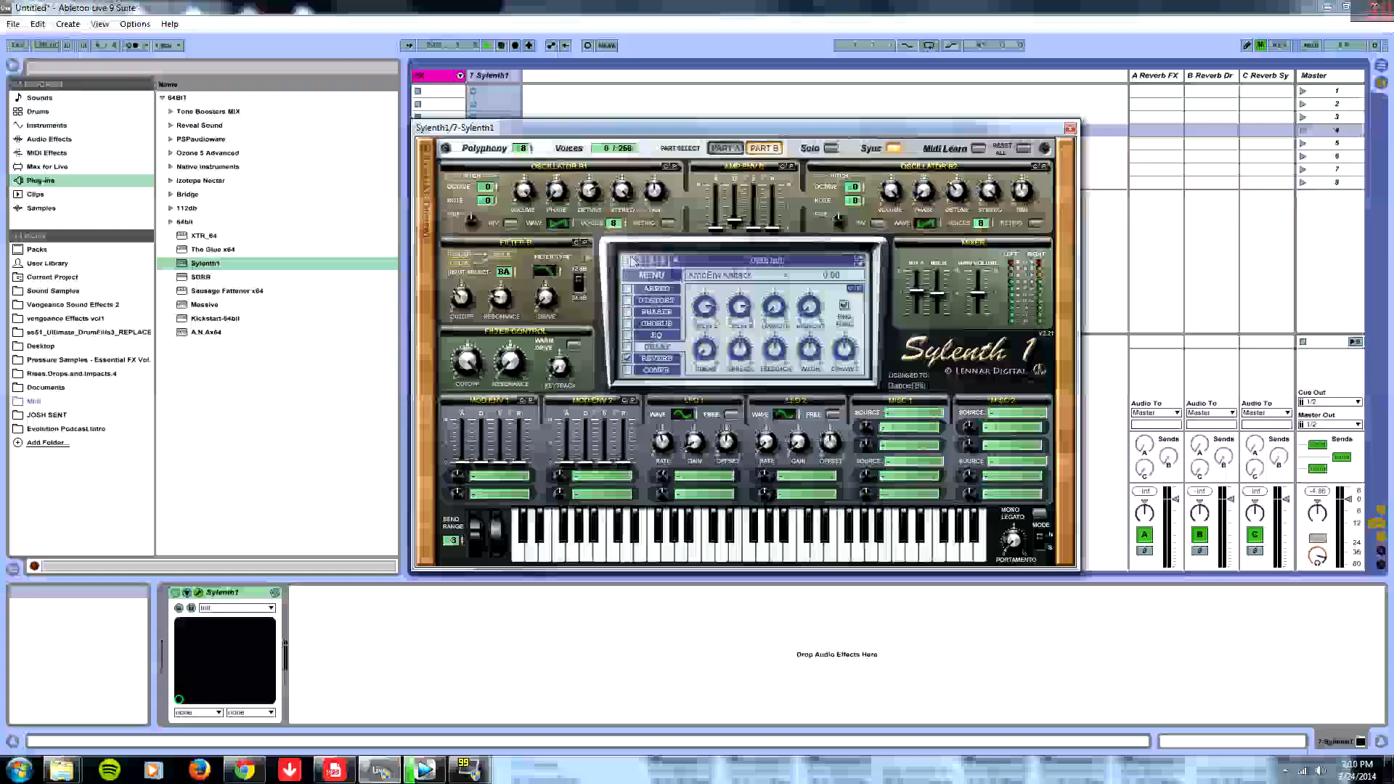
# Load the Progressive Trance Bass 1.fxp preset from the Desktop into the open Sylenth1 instance
pyautogui.click(652, 276)
pyautogui.click(658, 285)
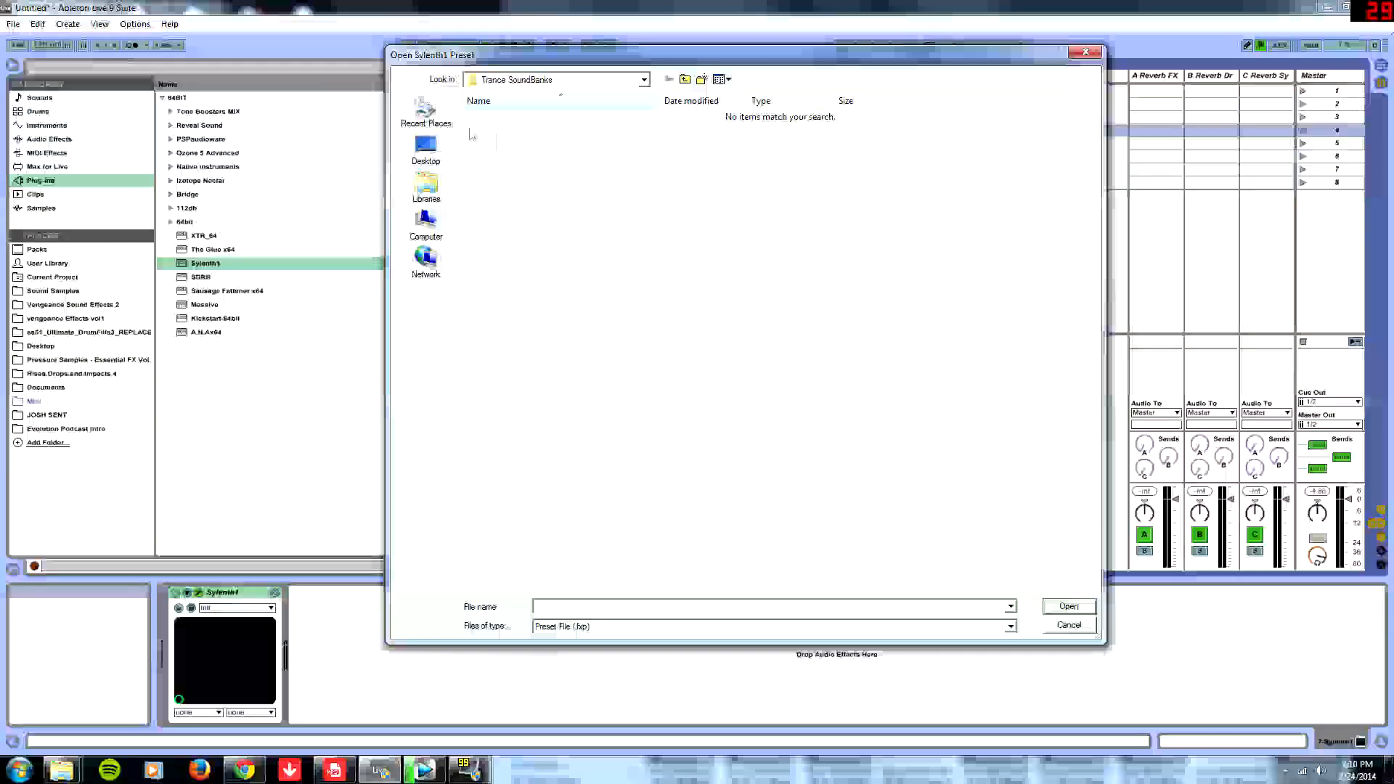
pyautogui.click(425, 149)
pyautogui.click(871, 298)
pyautogui.doubleClick(846, 348)
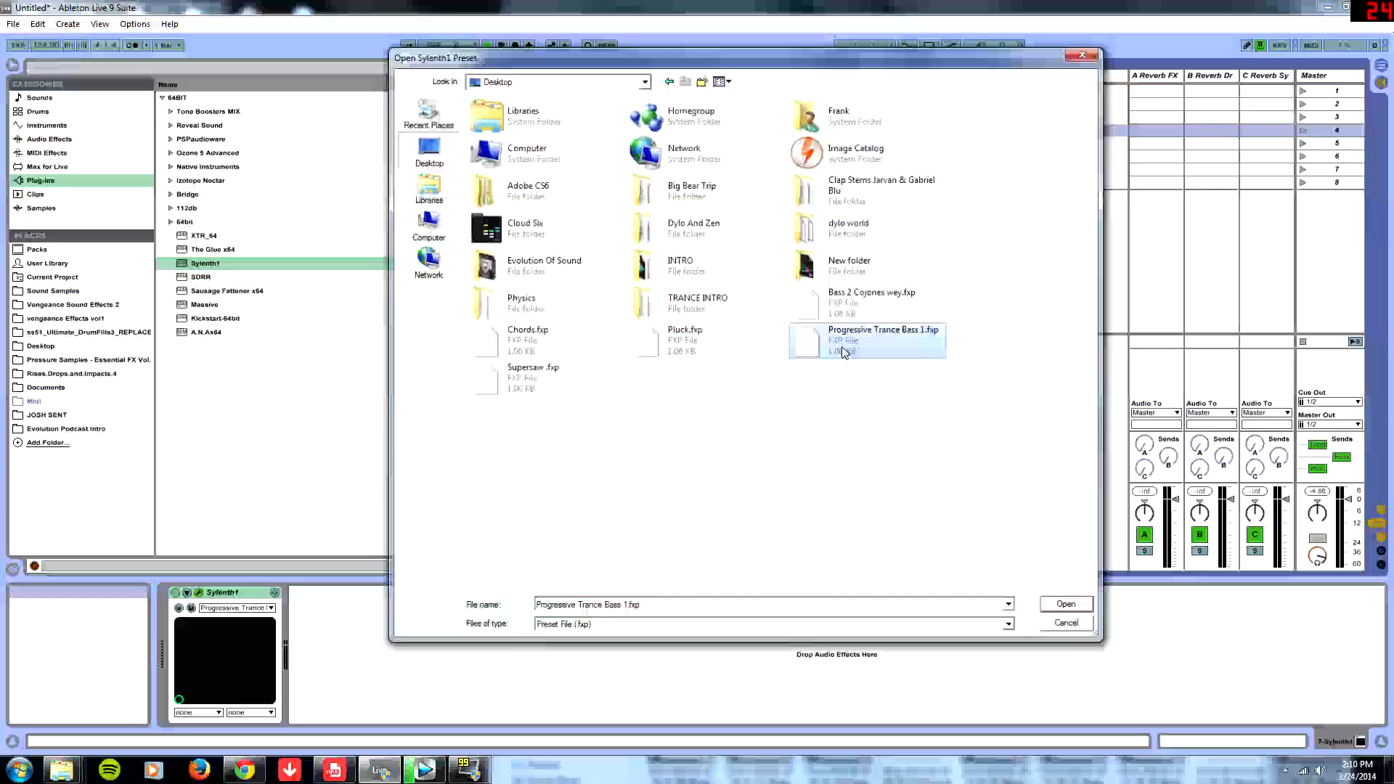
pyautogui.moveTo(639, 128); pyautogui.dragTo(558, 218)
# Add a second Sylenth1 instance on a new track and load the Bass 2 Cojones wey.fxp preset into it
pyautogui.moveTo(205, 263); pyautogui.dragTo(584, 138)
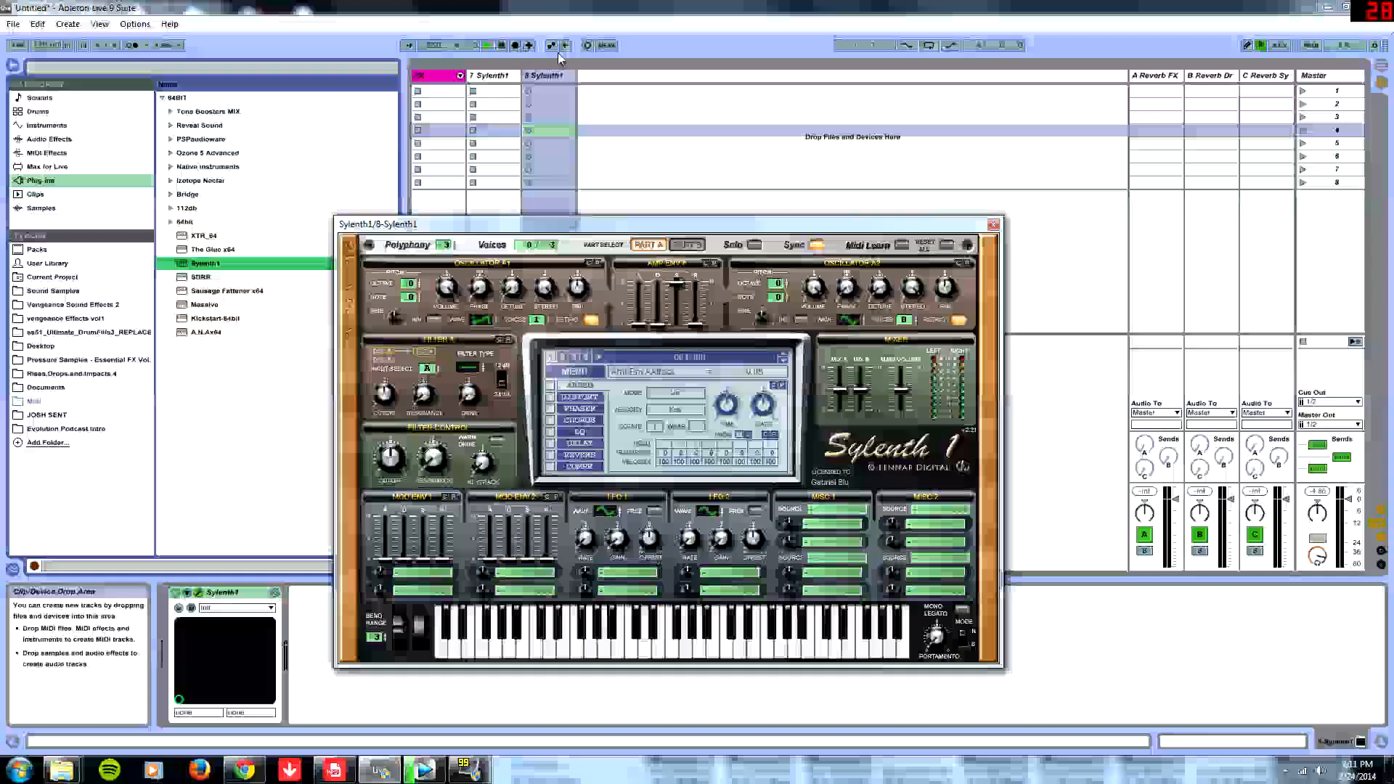
pyautogui.click(574, 372)
pyautogui.click(592, 390)
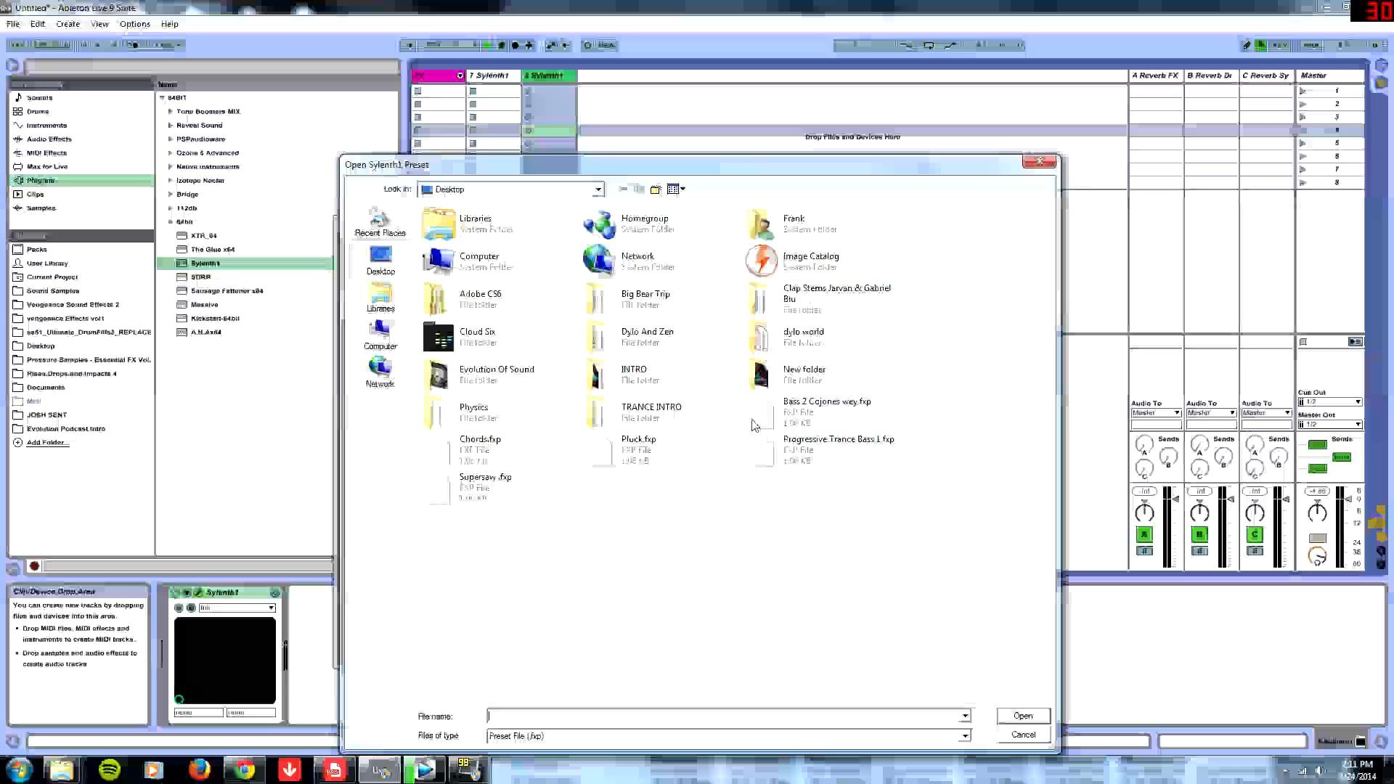
pyautogui.click(835, 454)
pyautogui.doubleClick(828, 405)
pyautogui.moveTo(655, 227); pyautogui.dragTo(802, 181)
# Select the first Sylenth1 track, close its synth window, and arm the Bass 2 Cojones wey track for recording
pyautogui.click(492, 75)
pyautogui.moveTo(646, 217); pyautogui.dragTo(856, 151)
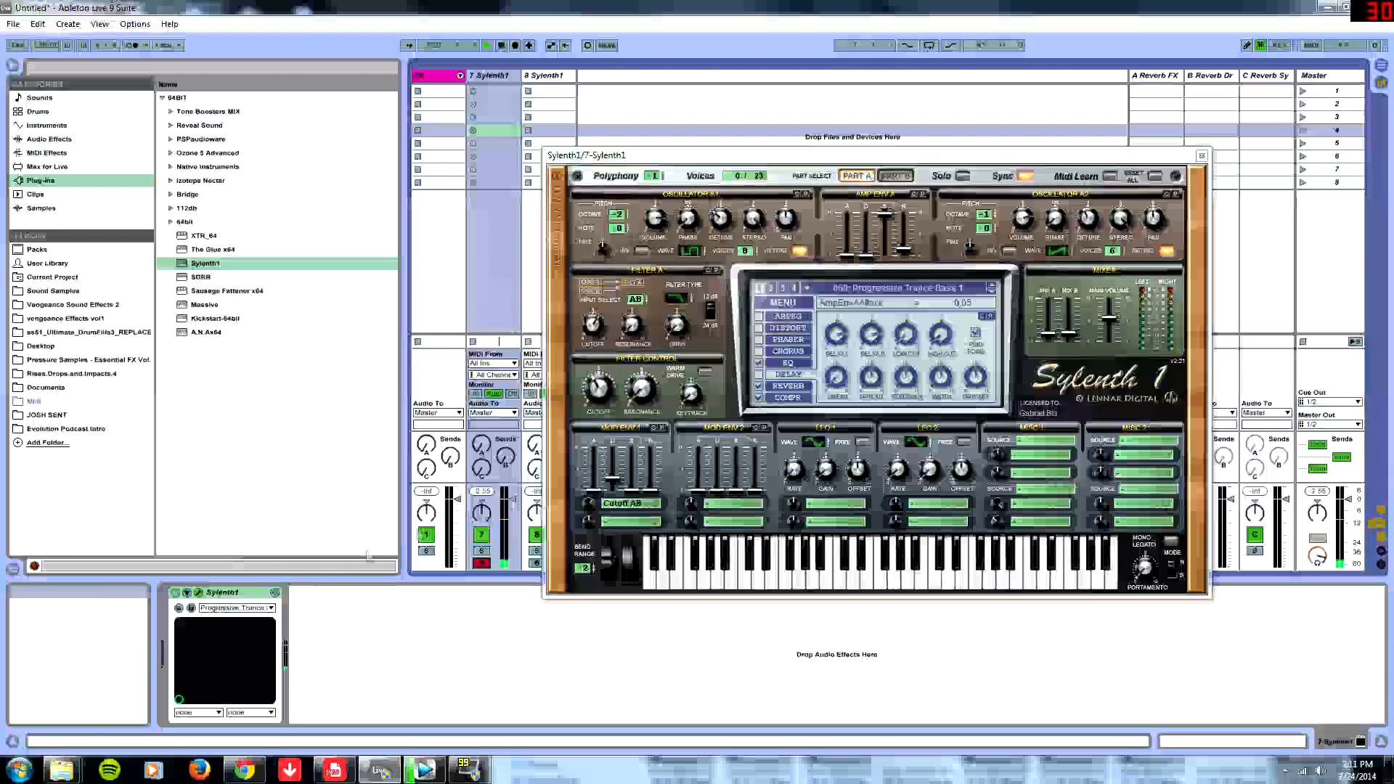
pyautogui.click(1202, 155)
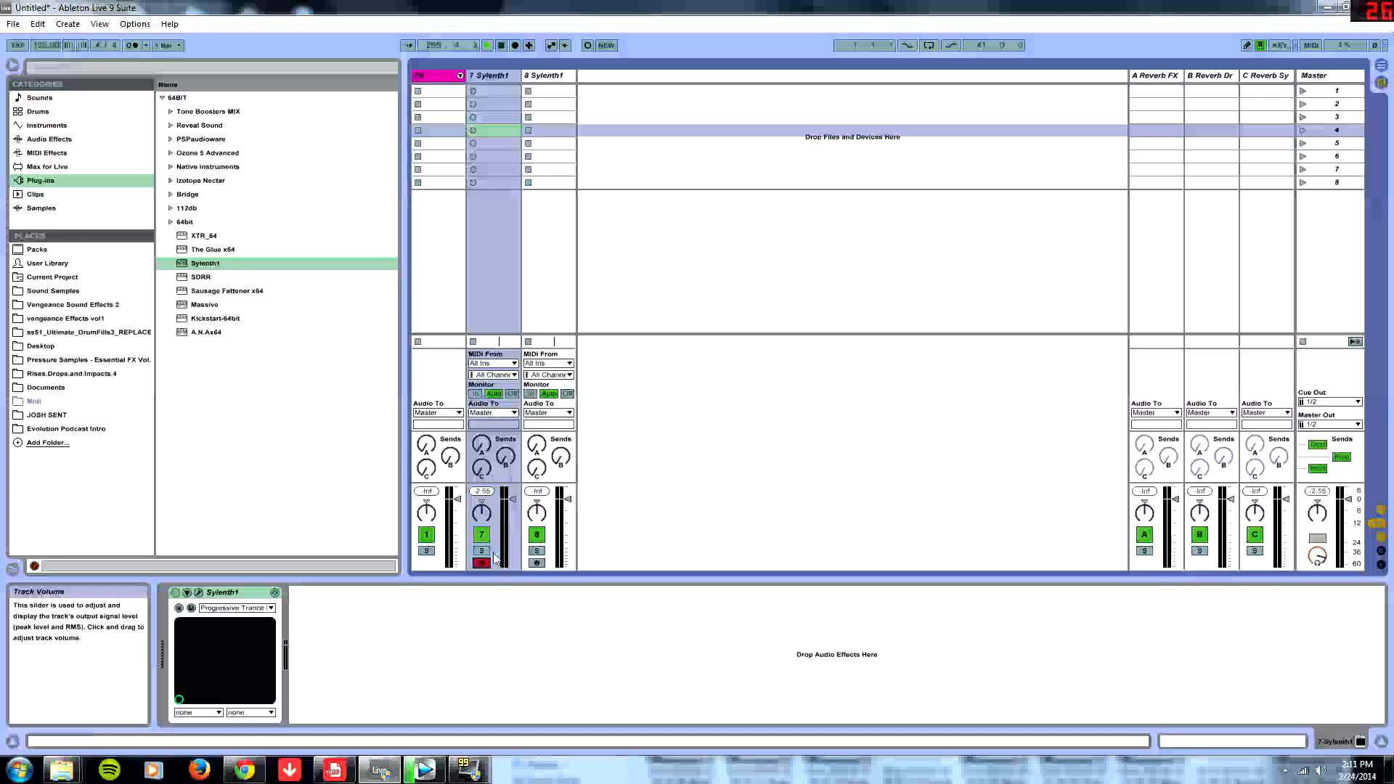
pyautogui.click(537, 563)
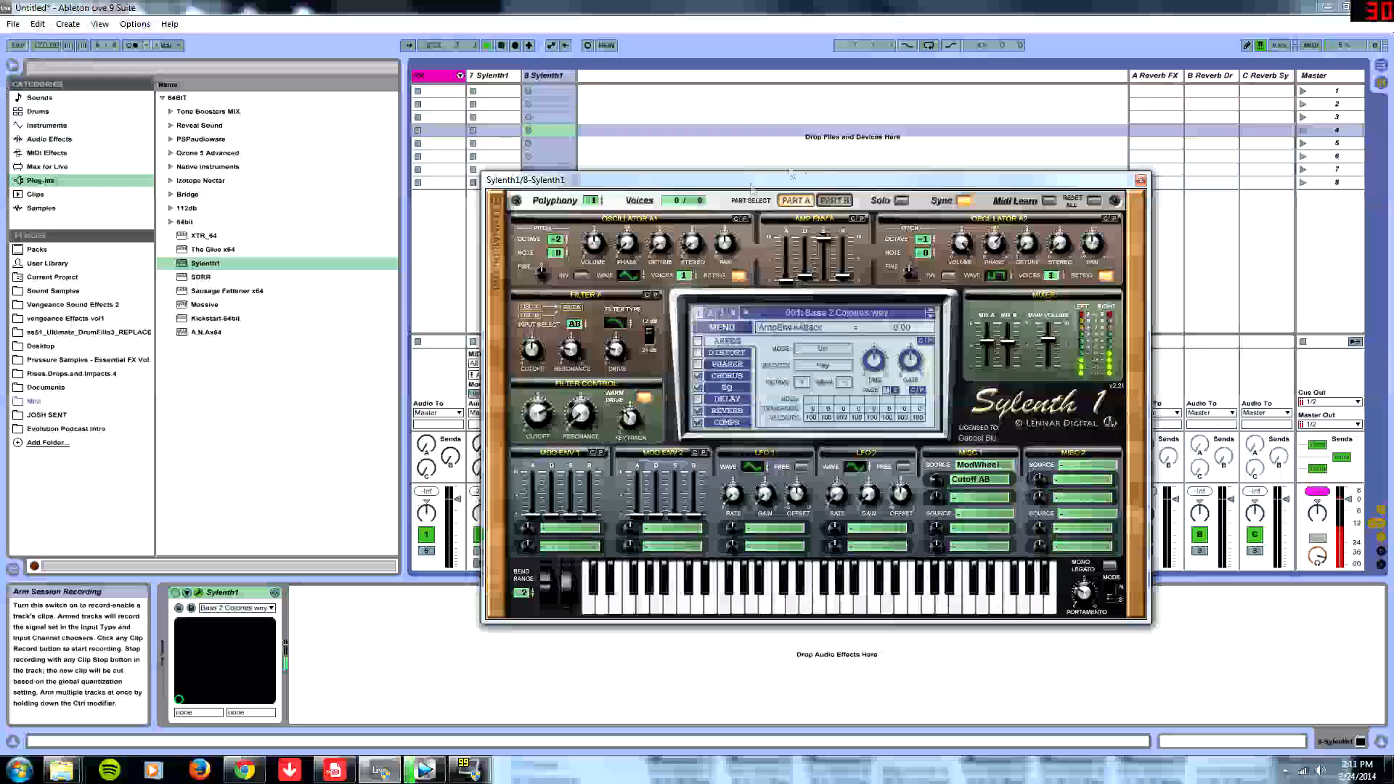
pyautogui.moveTo(645, 180); pyautogui.dragTo(815, 186)
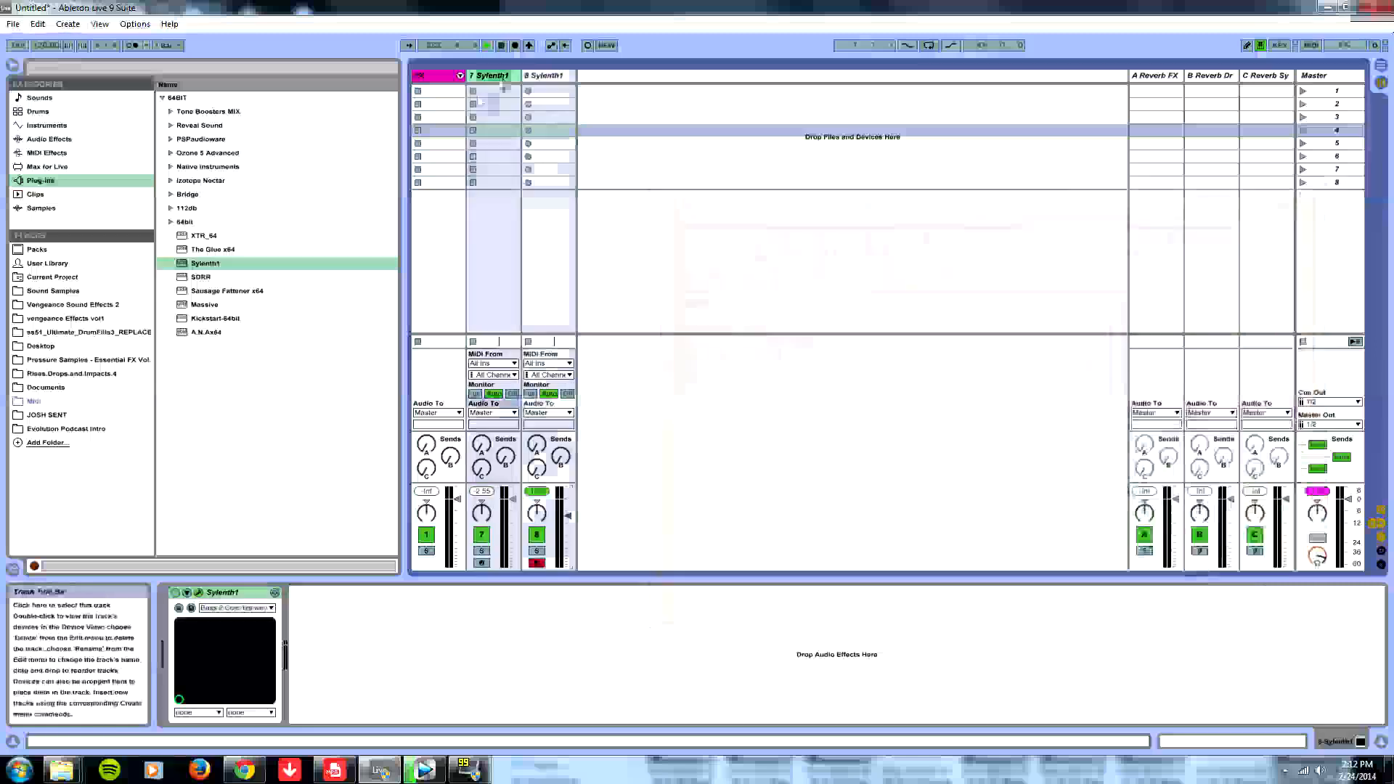
# Reopen the Progressive Trance Bass 1 synth on the first Sylenth1 track and compare its Part A and Part B settings
pyautogui.click(491, 544)
pyautogui.click(196, 594)
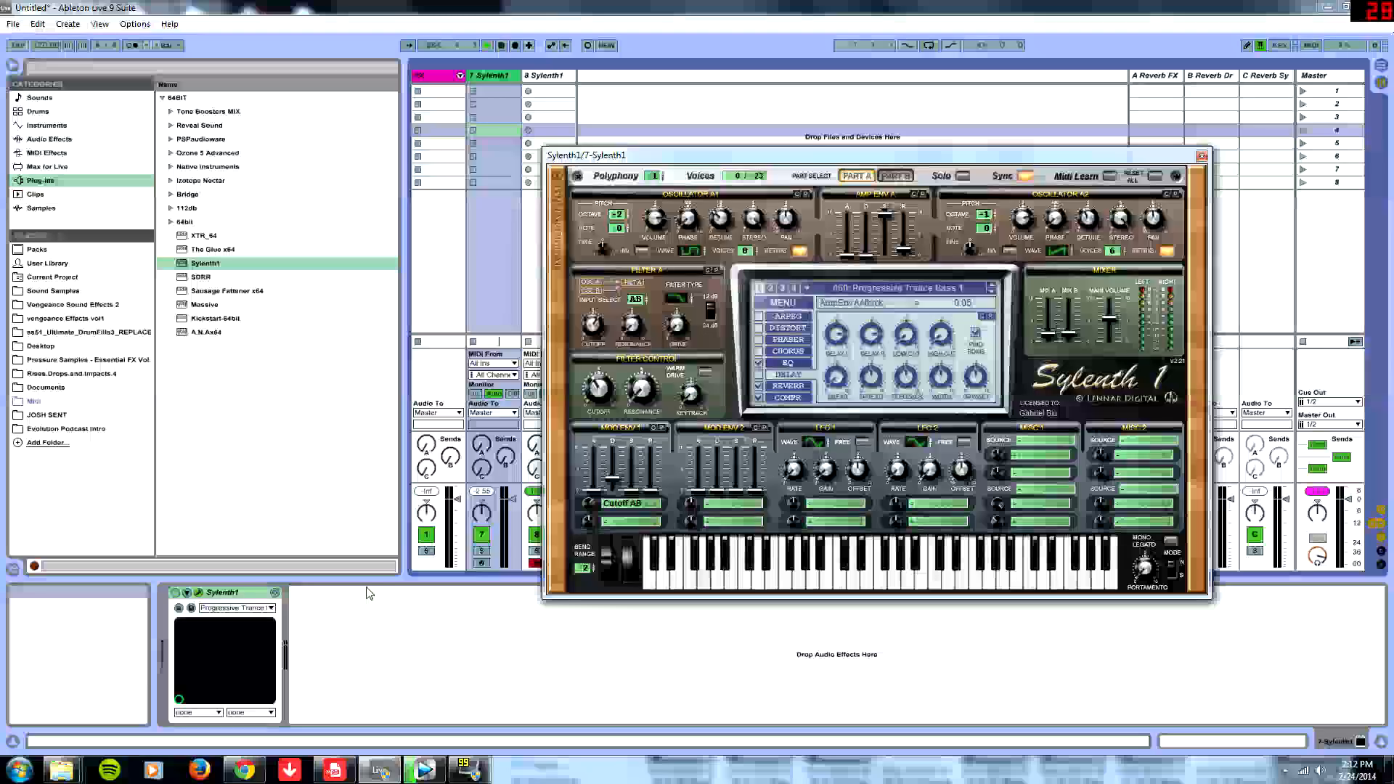
pyautogui.click(895, 176)
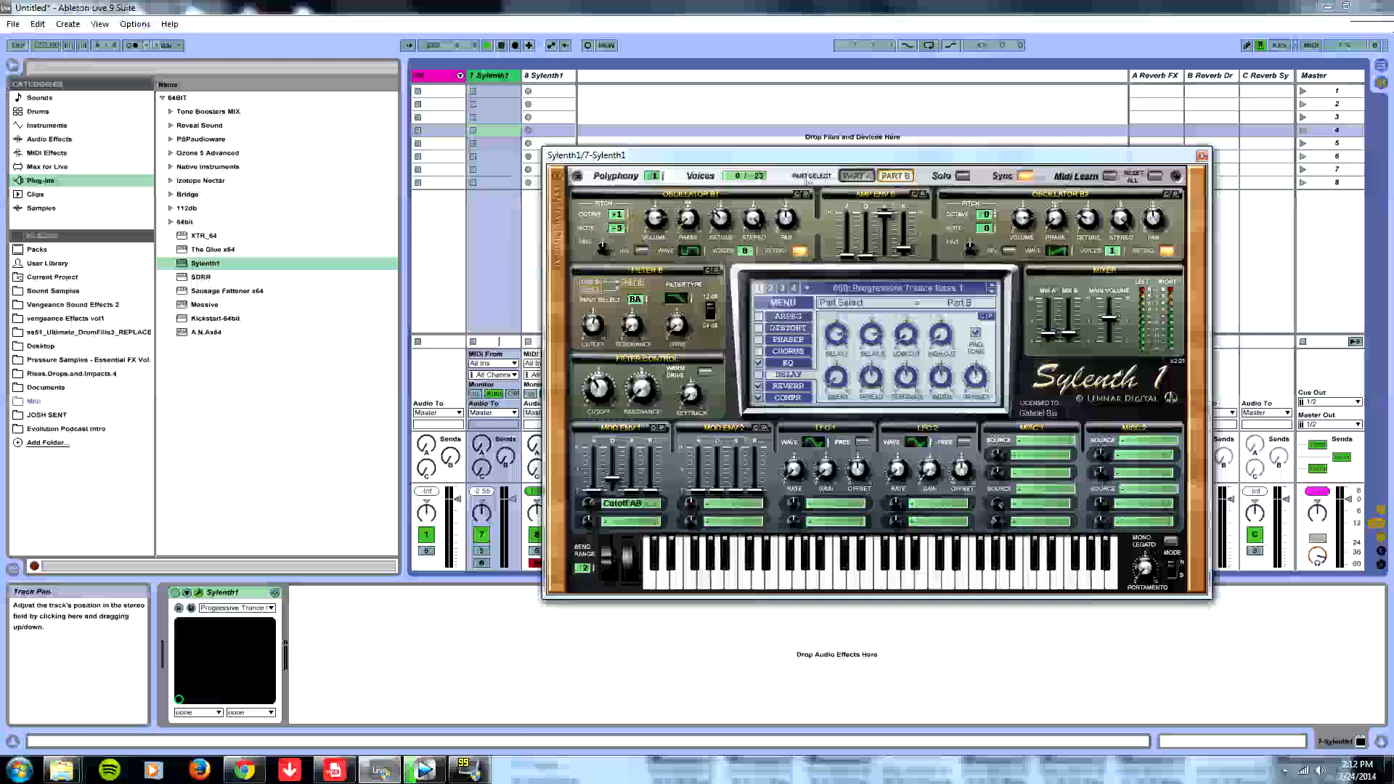
pyautogui.click(861, 177)
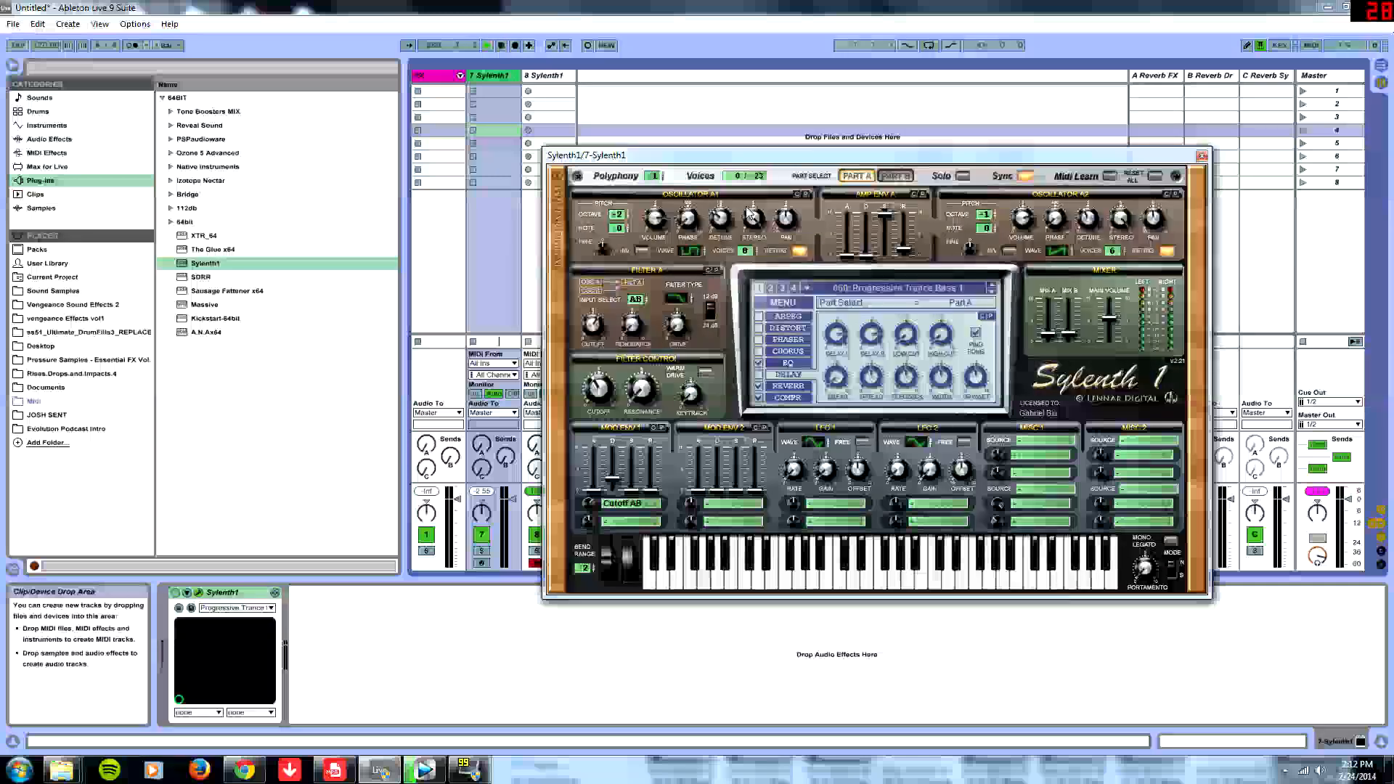
pyautogui.moveTo(651, 156); pyautogui.dragTo(558, 157)
pyautogui.click(802, 178)
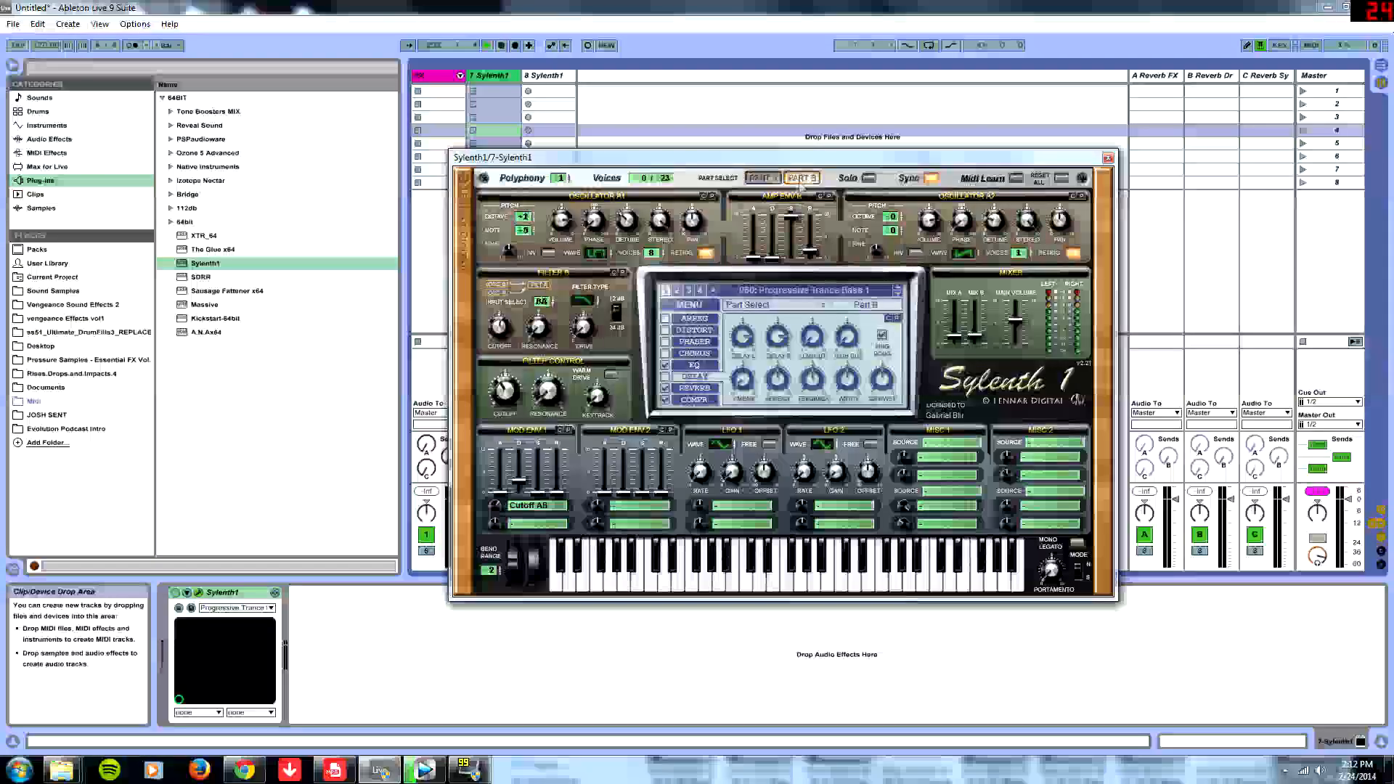
pyautogui.click(764, 179)
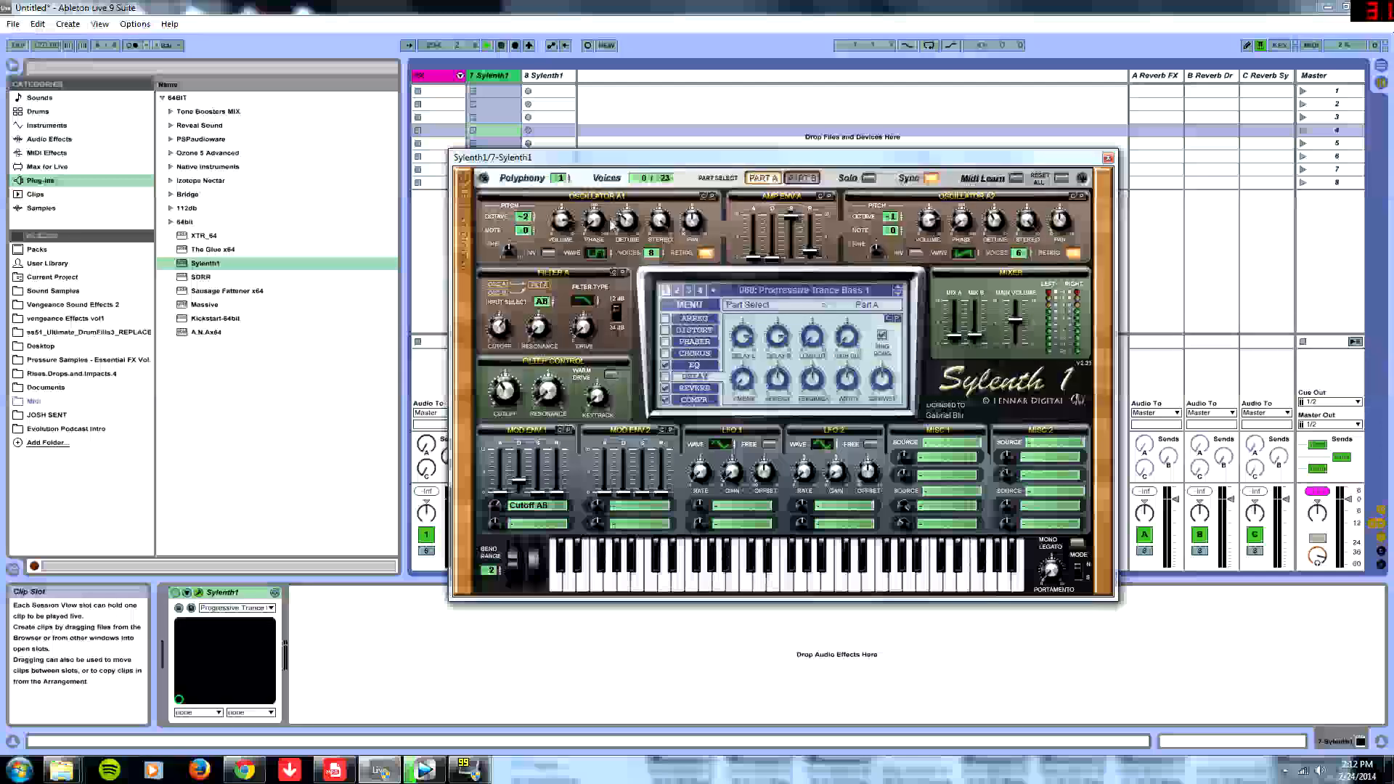
# Examine Part A's oscillator voices and octave, the filter type, cutoff and drive, and the filter control cutoff and key tracking
pyautogui.click(652, 254)
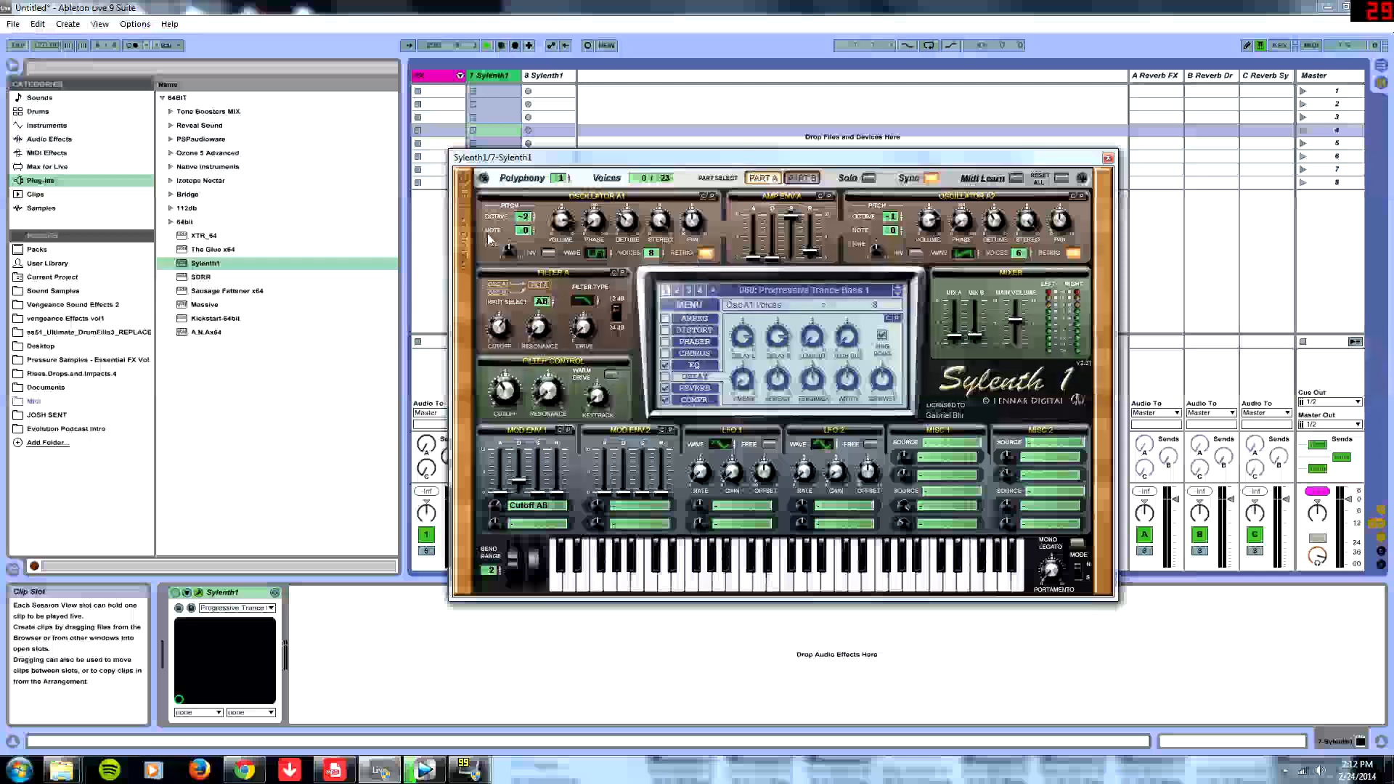
pyautogui.click(524, 217)
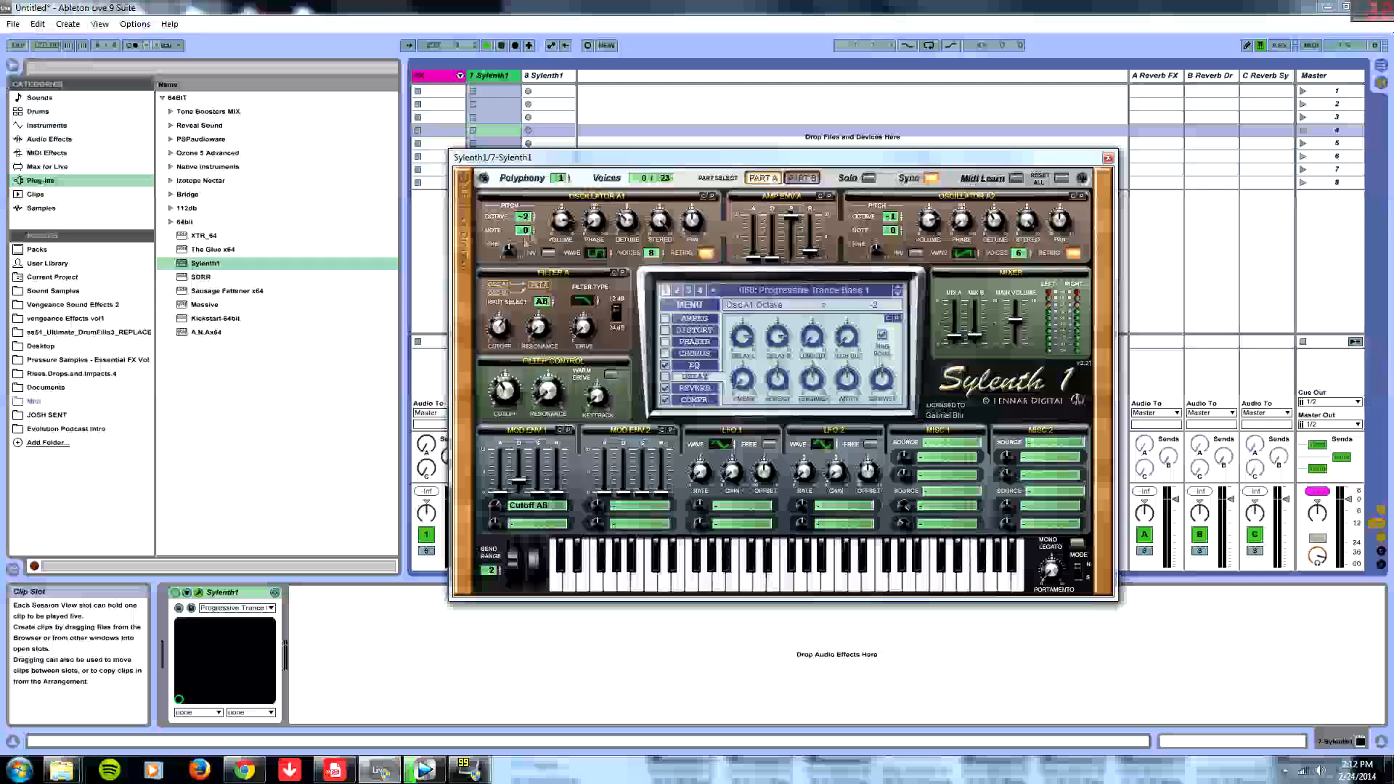
pyautogui.click(804, 585)
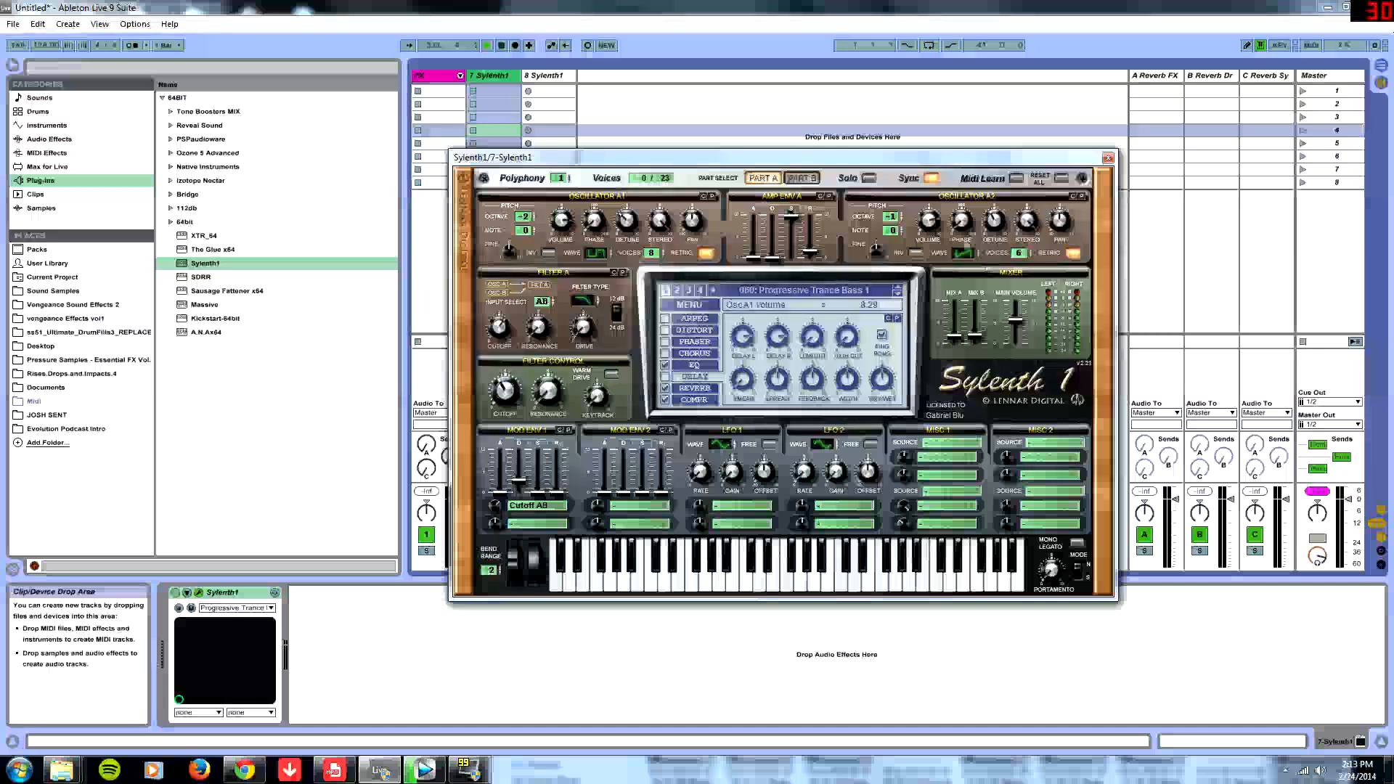
pyautogui.click(585, 302)
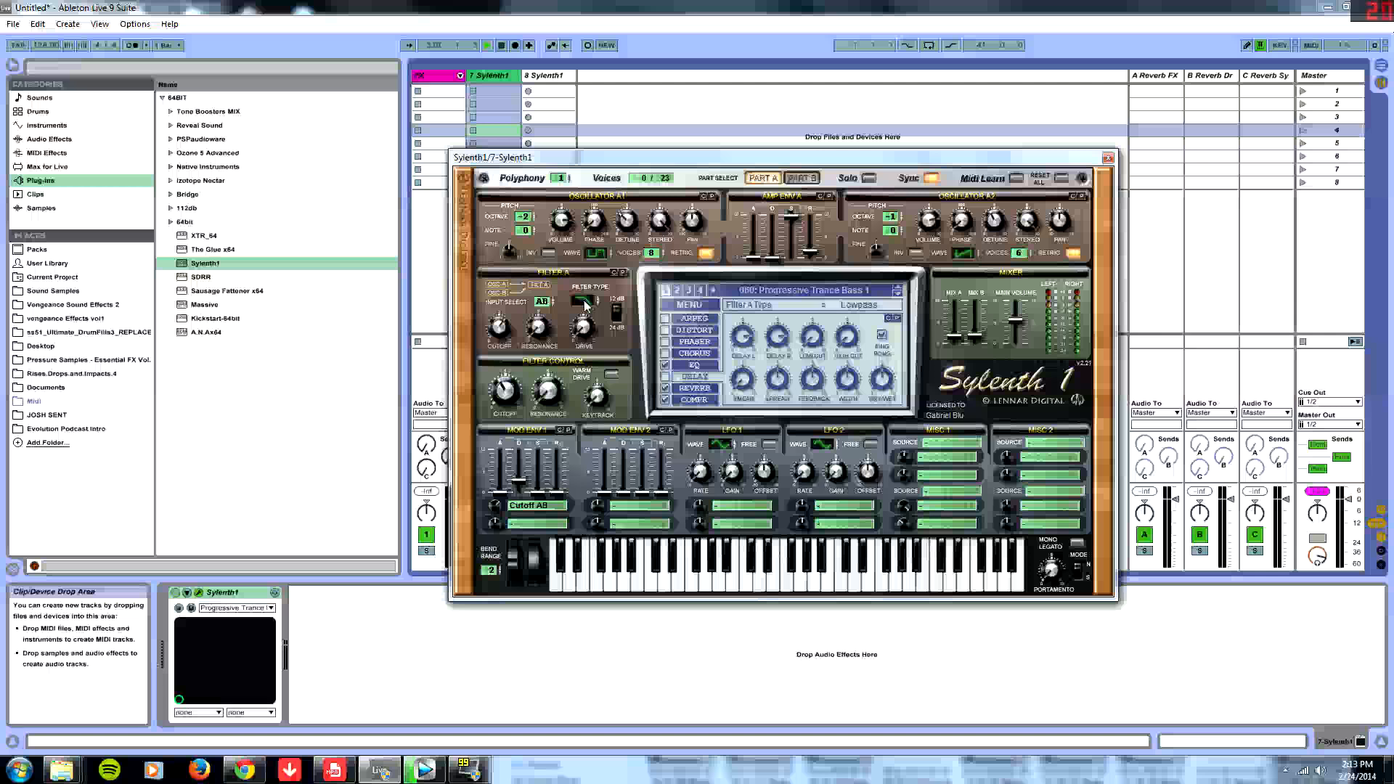
pyautogui.click(502, 330)
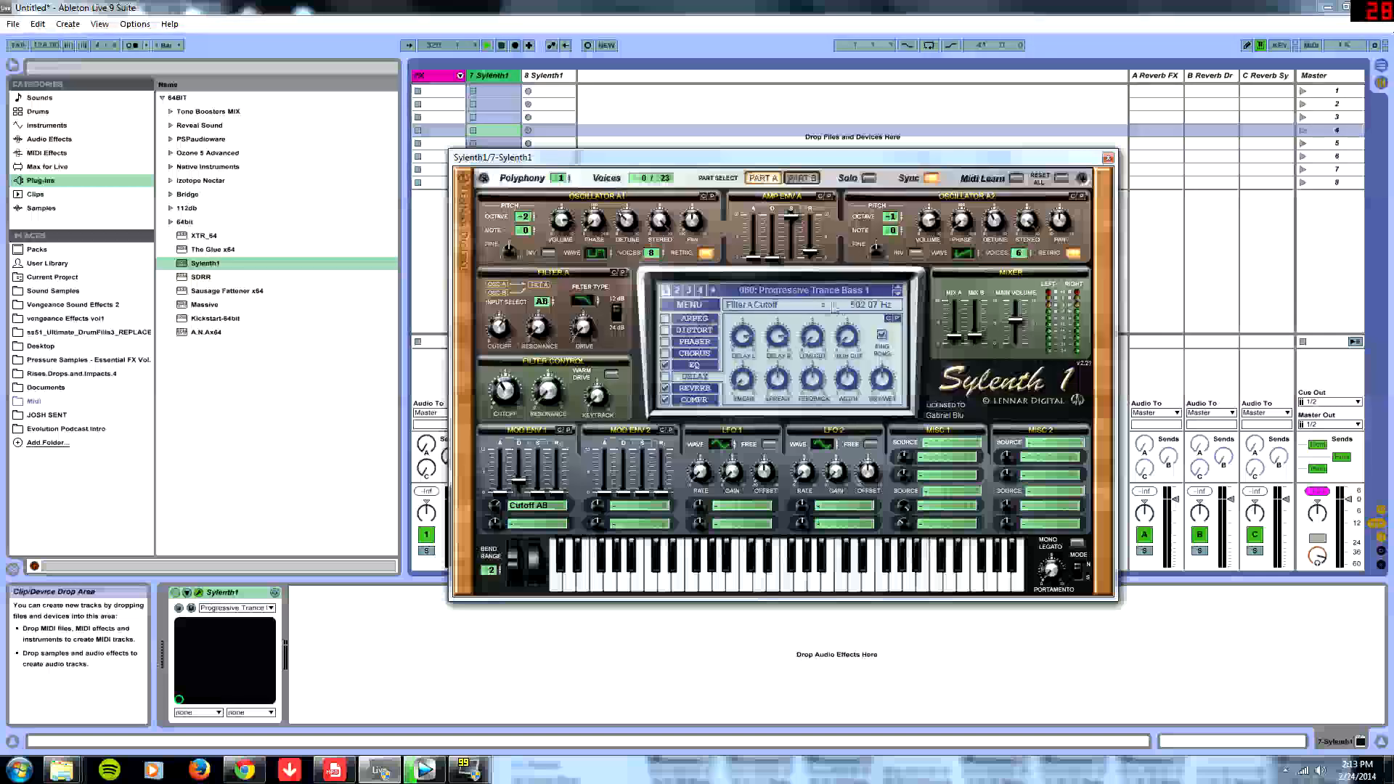
pyautogui.click(538, 331)
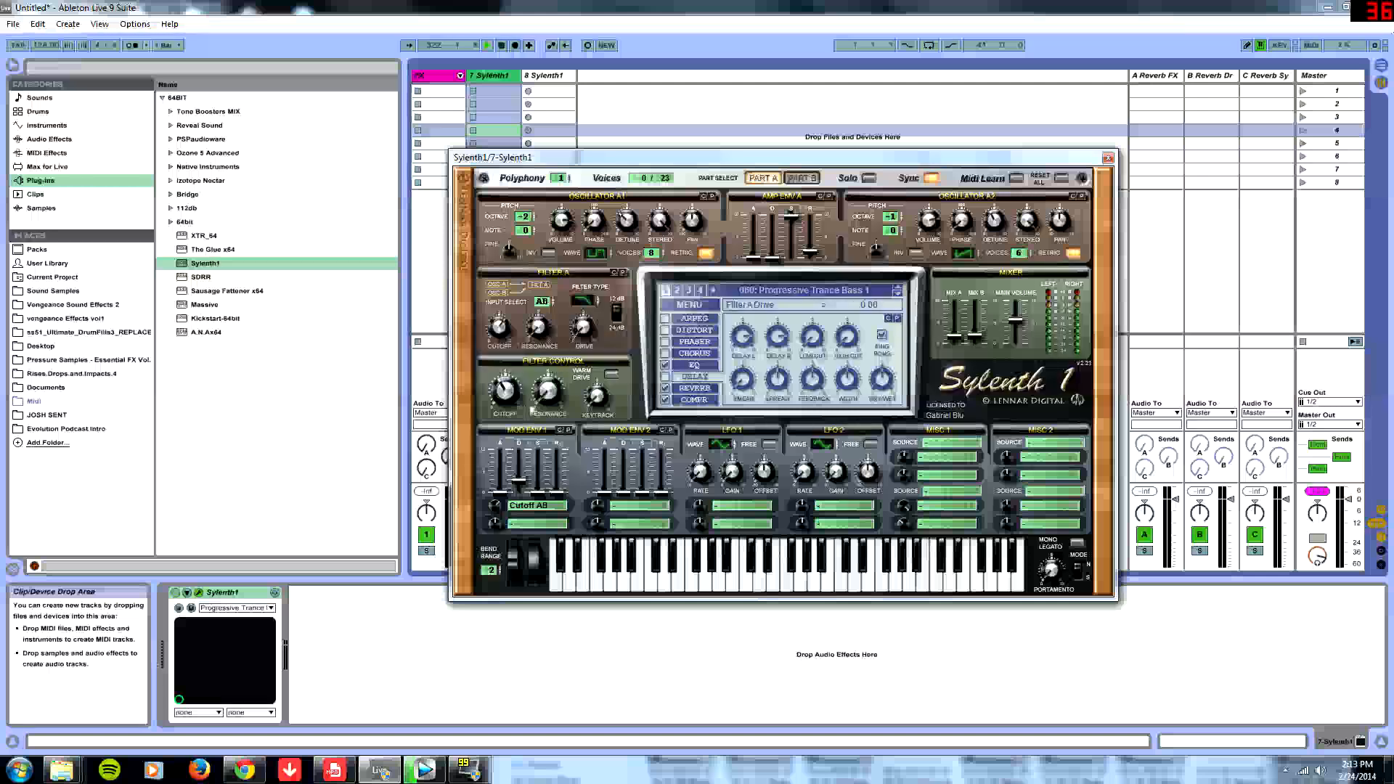
pyautogui.click(505, 405)
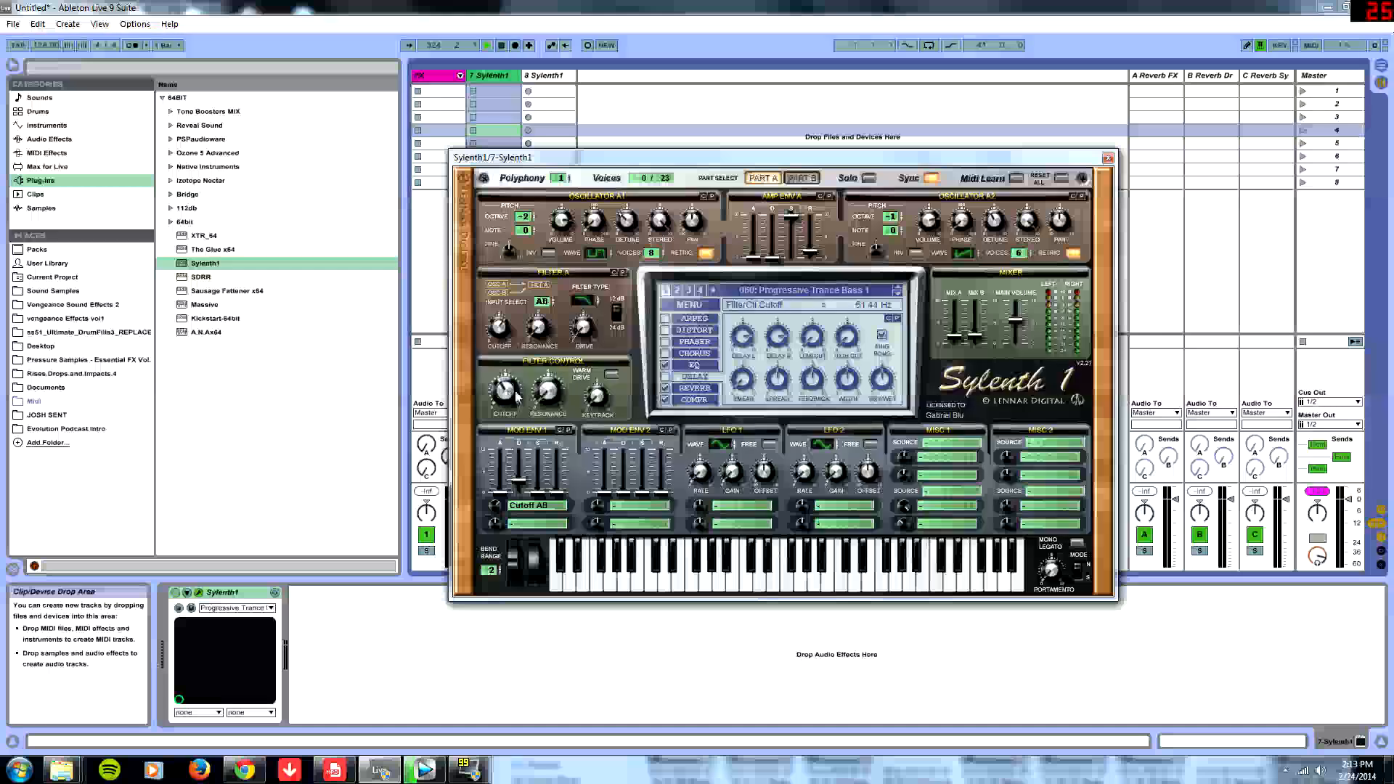
pyautogui.click(595, 404)
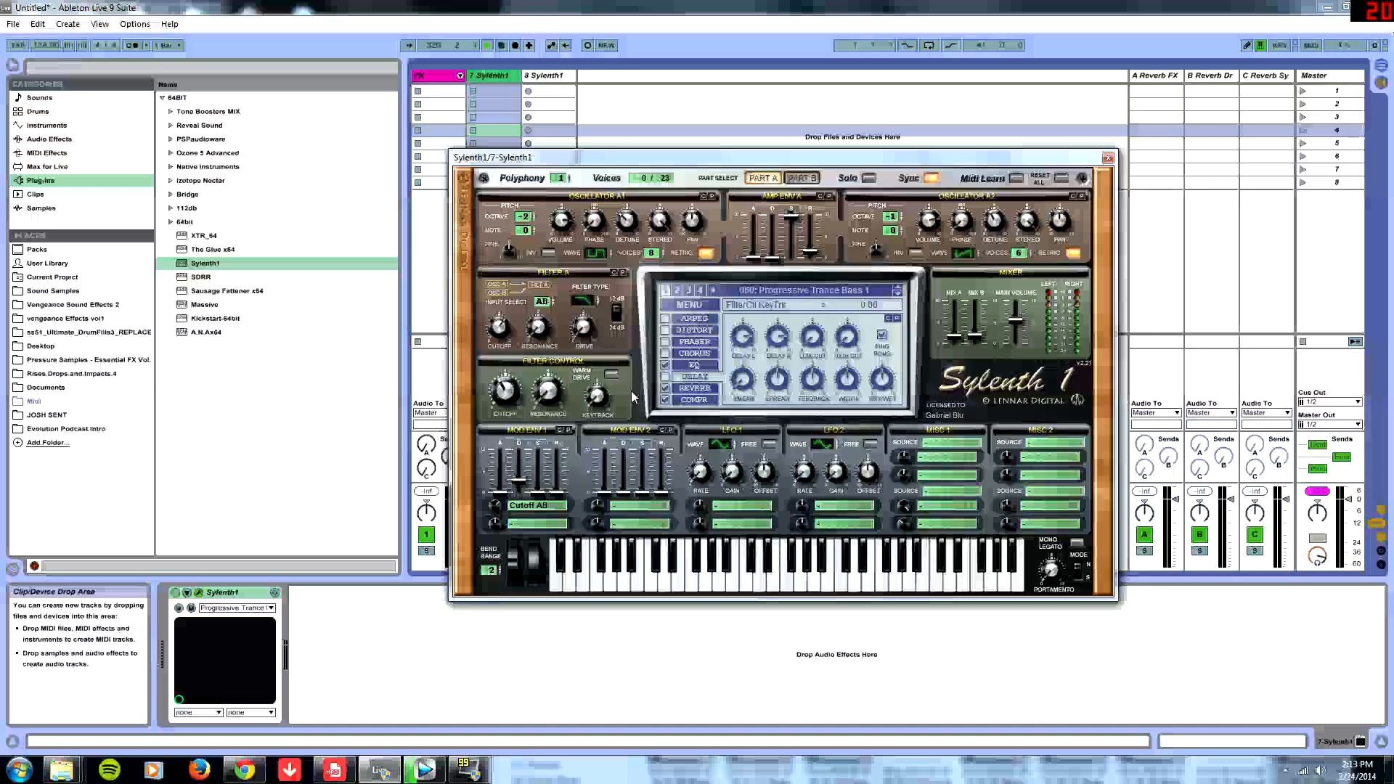
# Examine Part B's oscillator wave, voices and note offset, and play test notes on the synth's keyboard
pyautogui.click(801, 178)
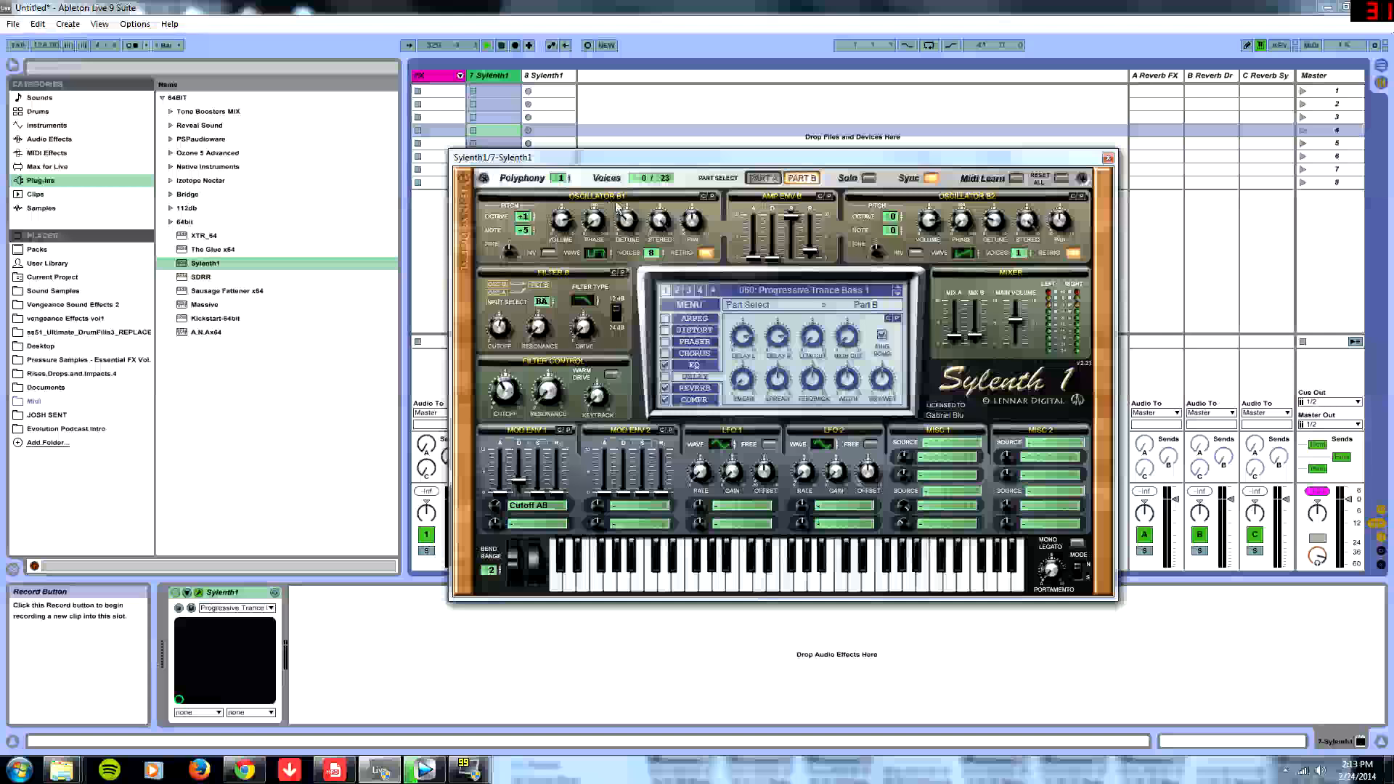
pyautogui.click(956, 254)
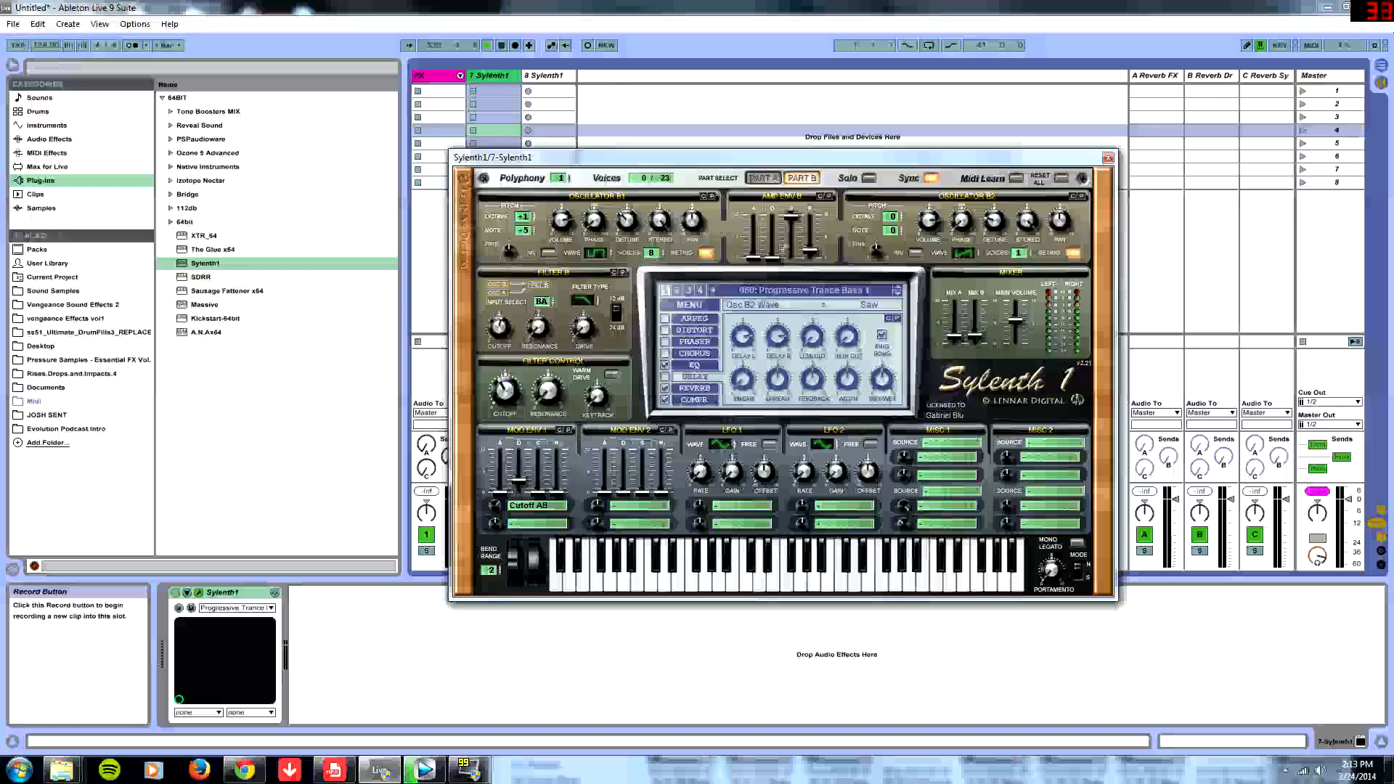
pyautogui.click(652, 254)
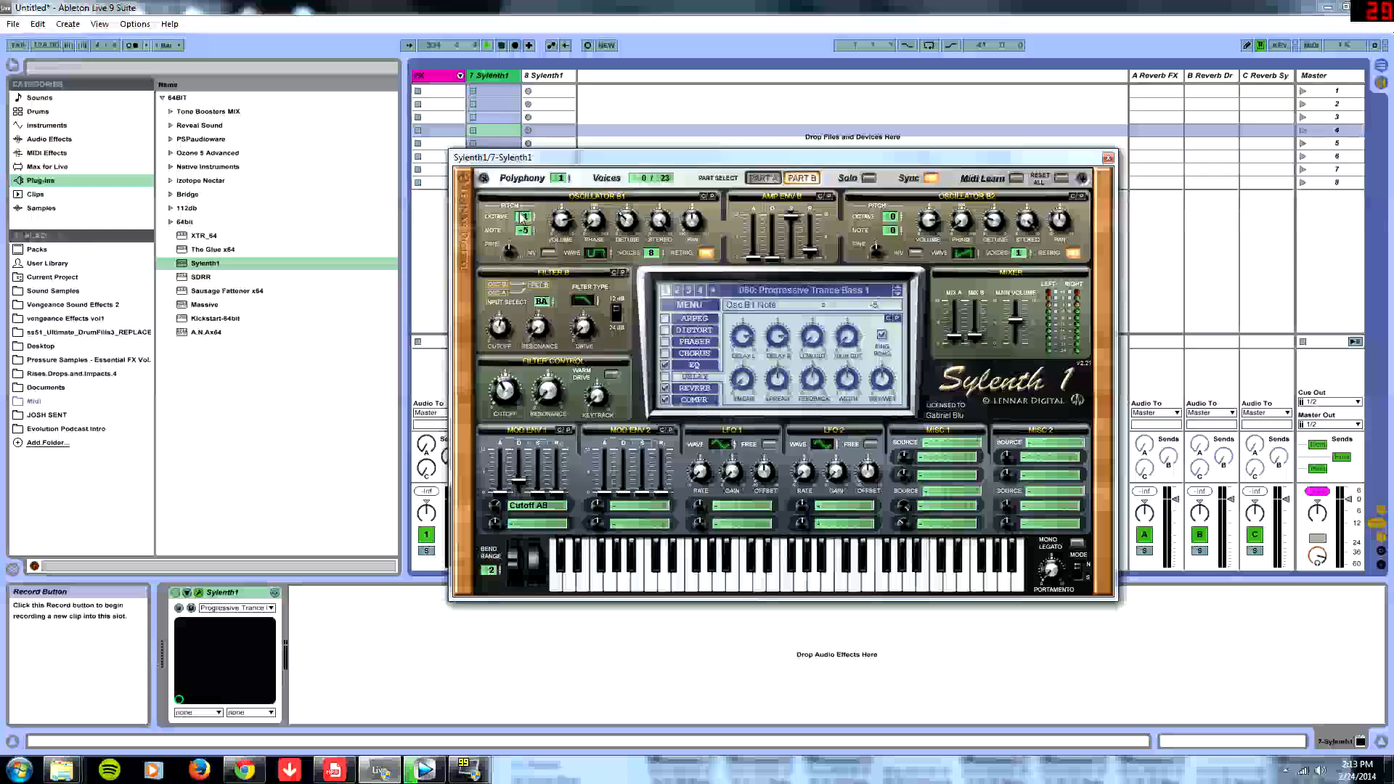
pyautogui.click(708, 581)
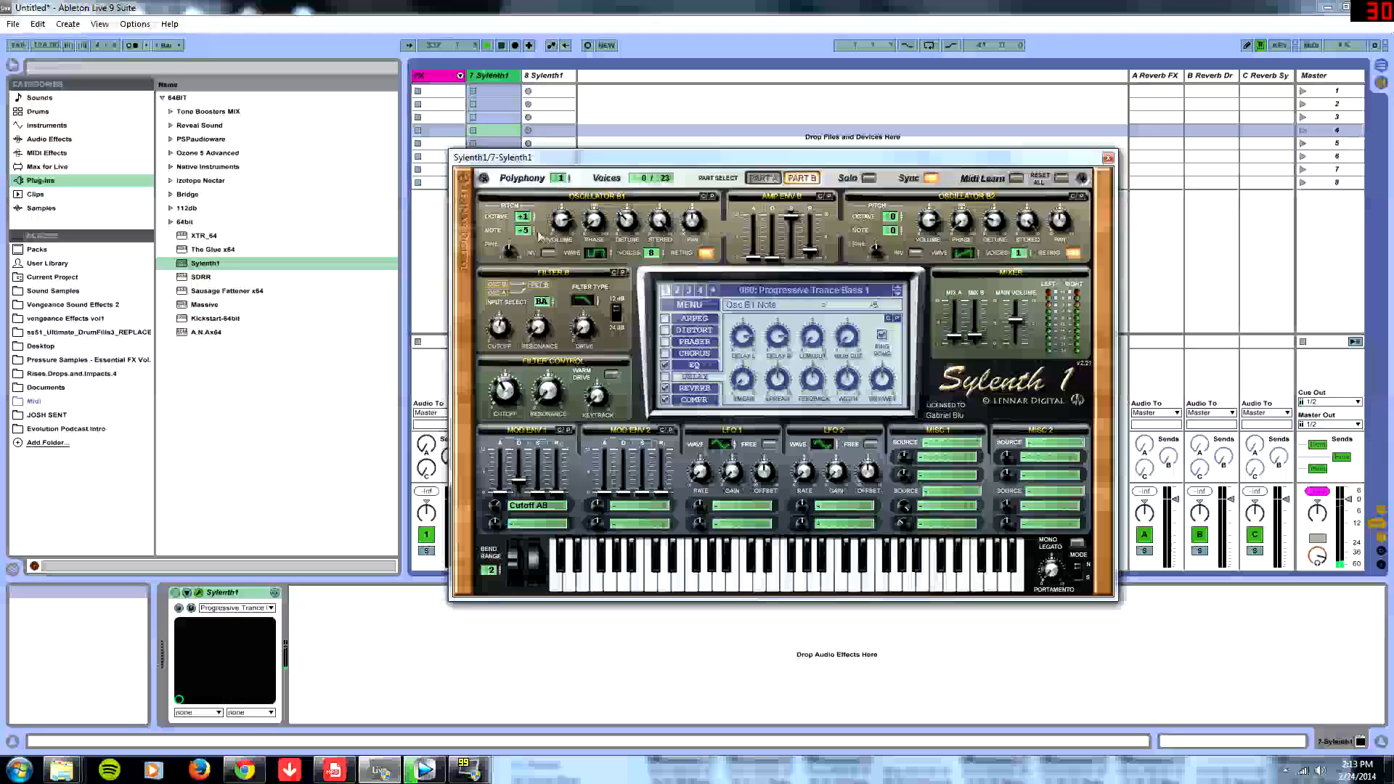
pyautogui.click(715, 581)
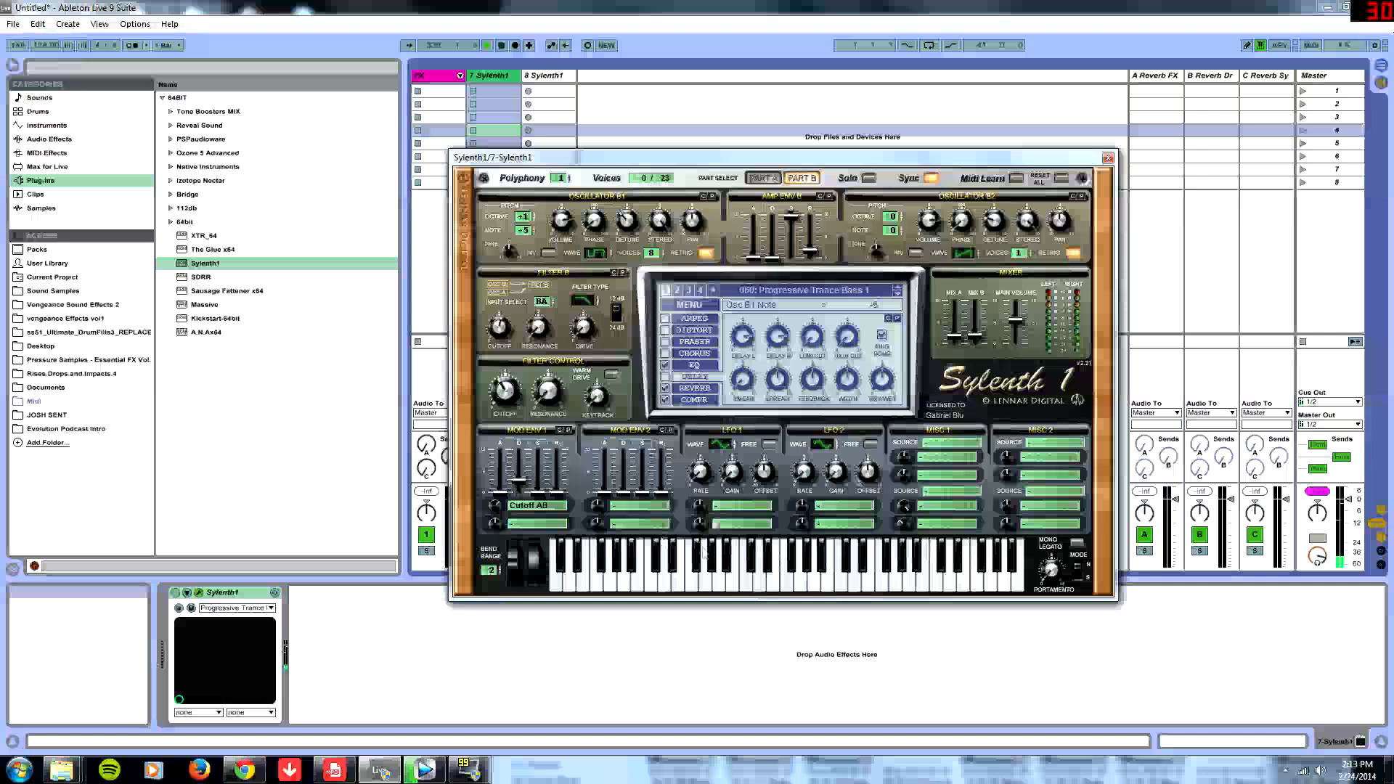
pyautogui.click(798, 585)
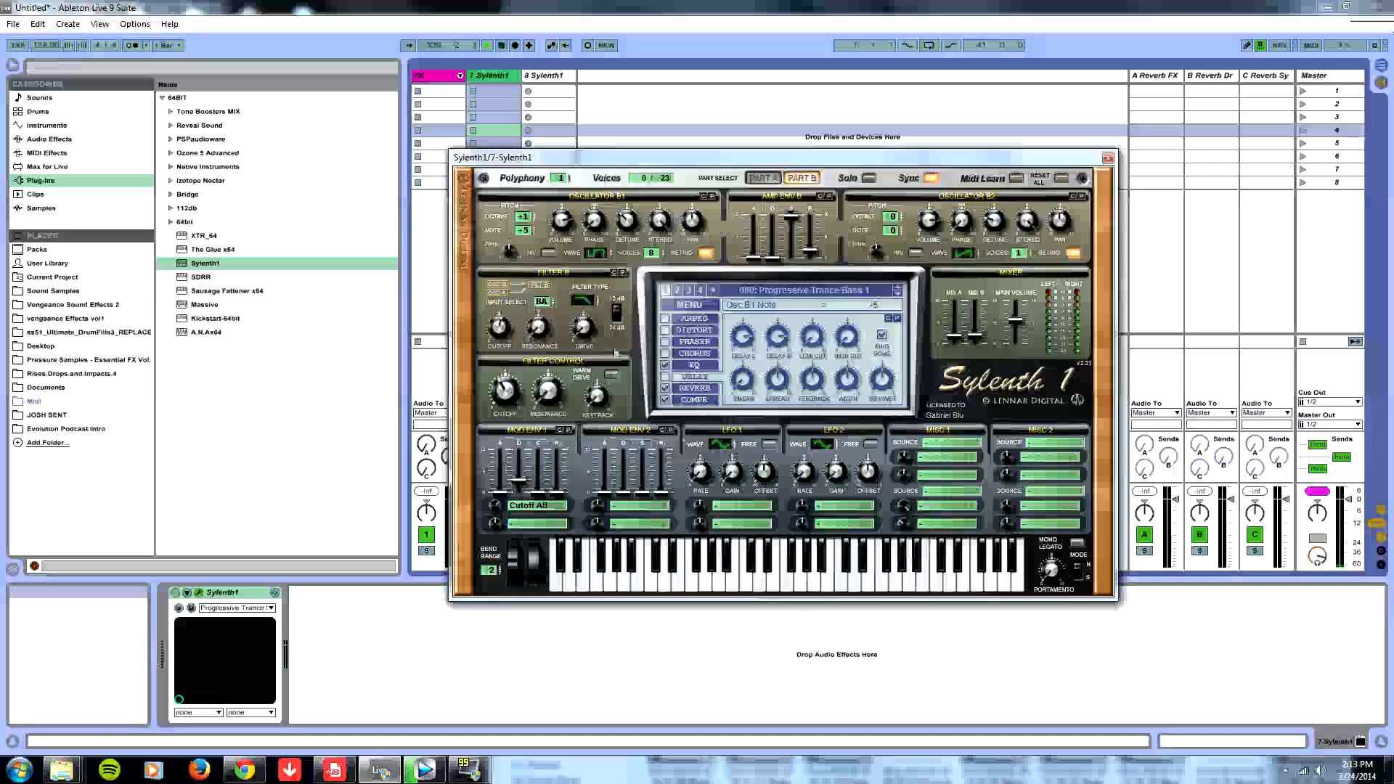
pyautogui.click(761, 581)
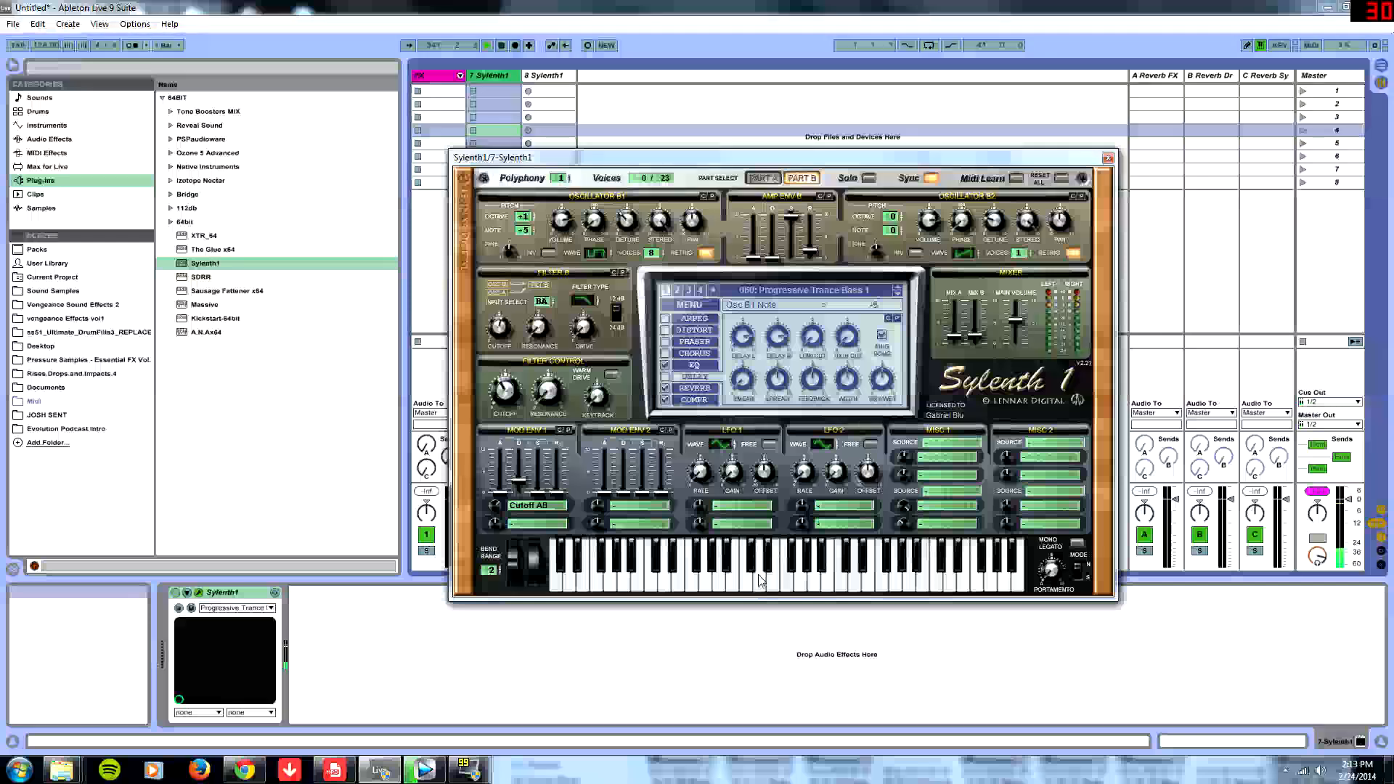
pyautogui.click(609, 585)
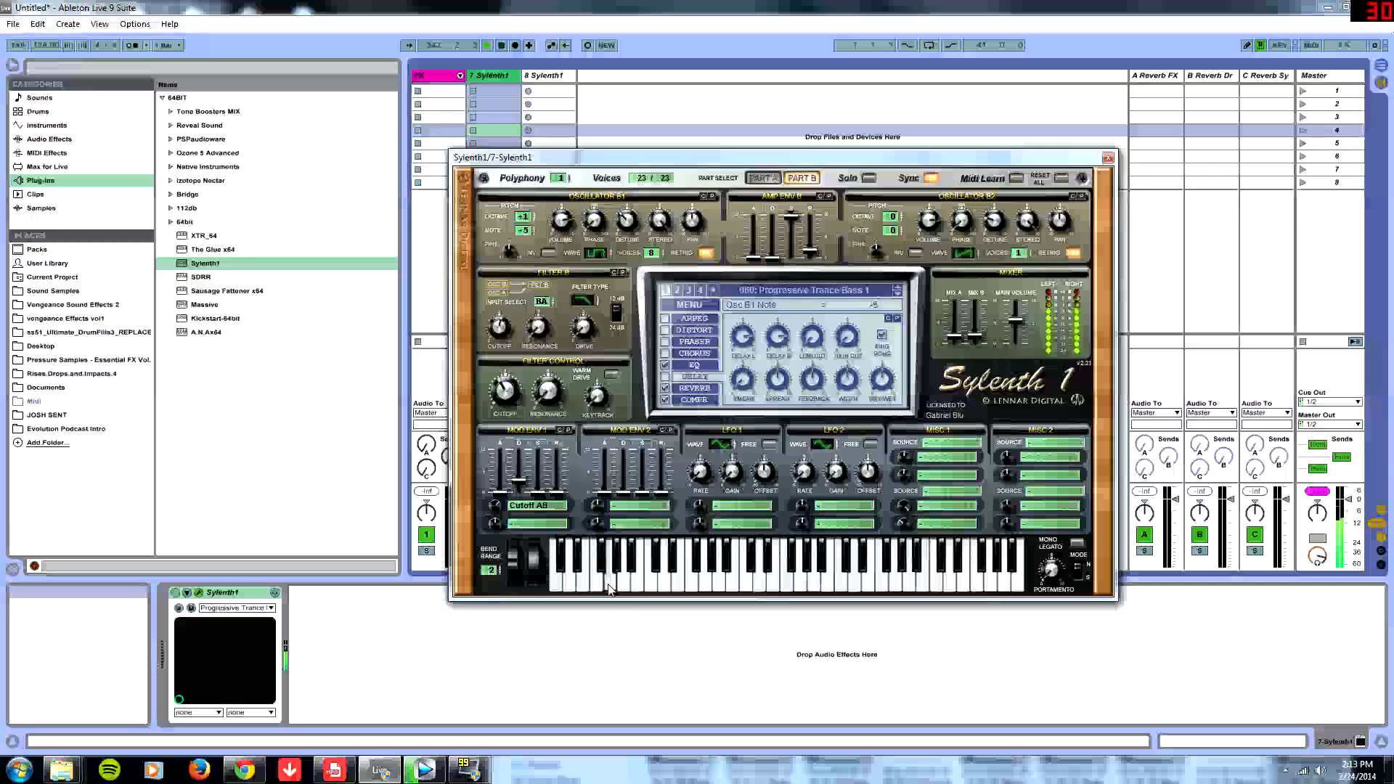
pyautogui.click(627, 581)
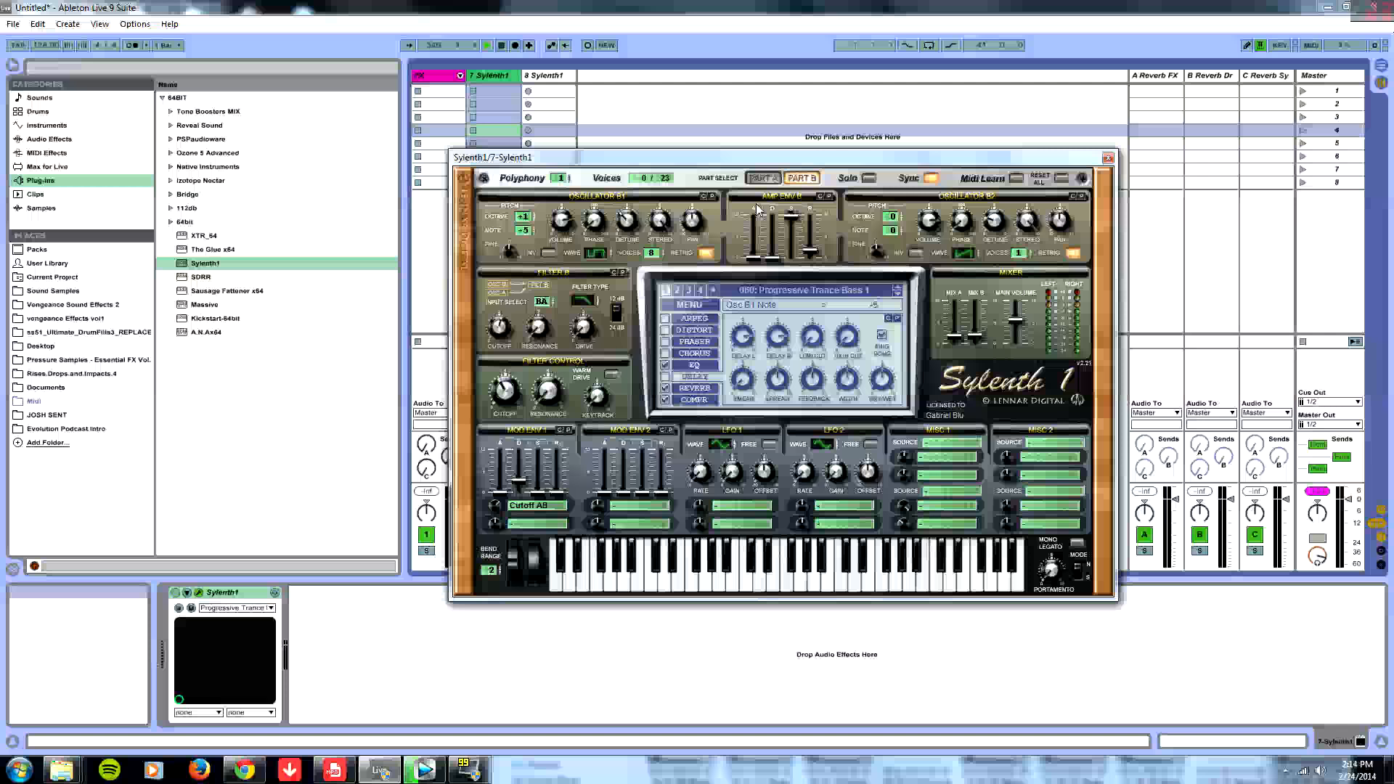
# Set oscillator B1's note offset to -7 and arm the Progressive Trance Bass 1 track for recording
pyautogui.moveTo(523, 232); pyautogui.dragTo(520, 247)
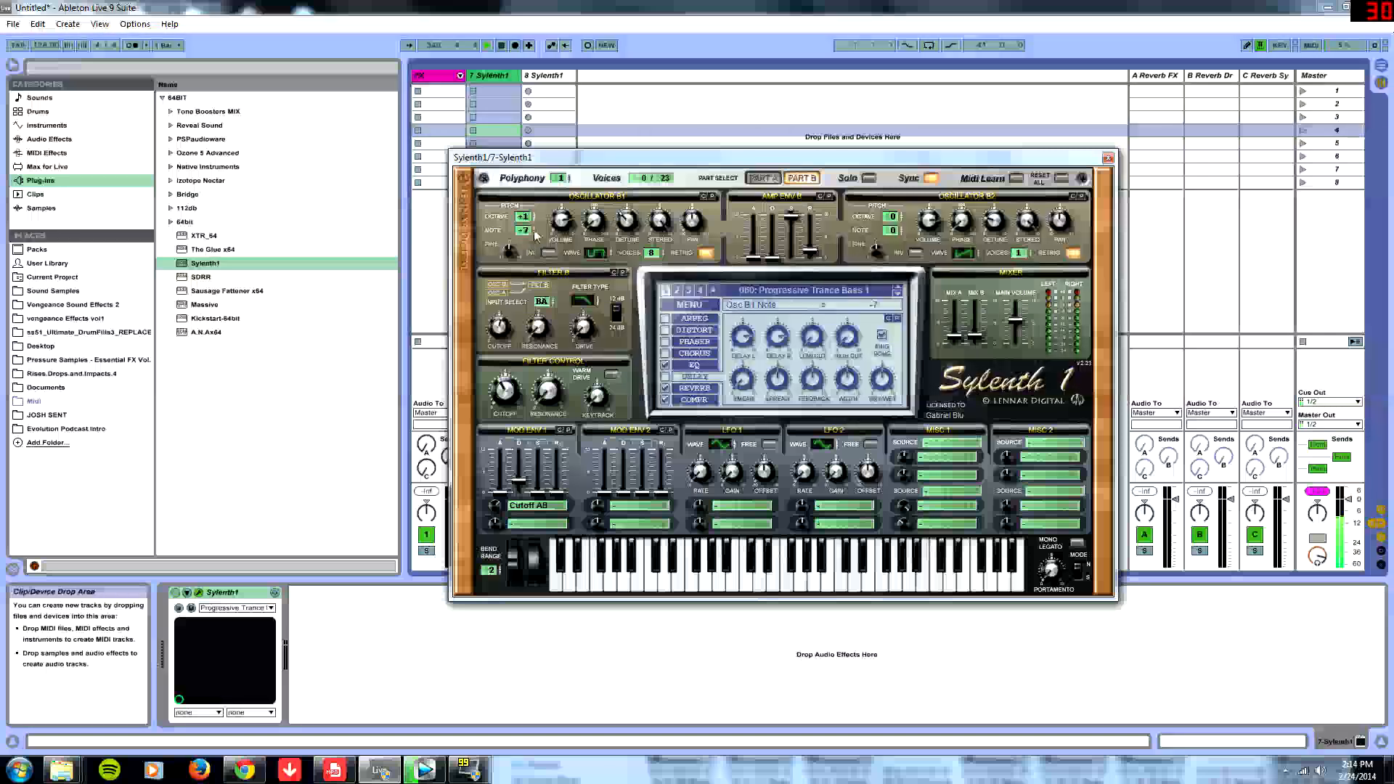
pyautogui.moveTo(562, 157); pyautogui.dragTo(631, 153)
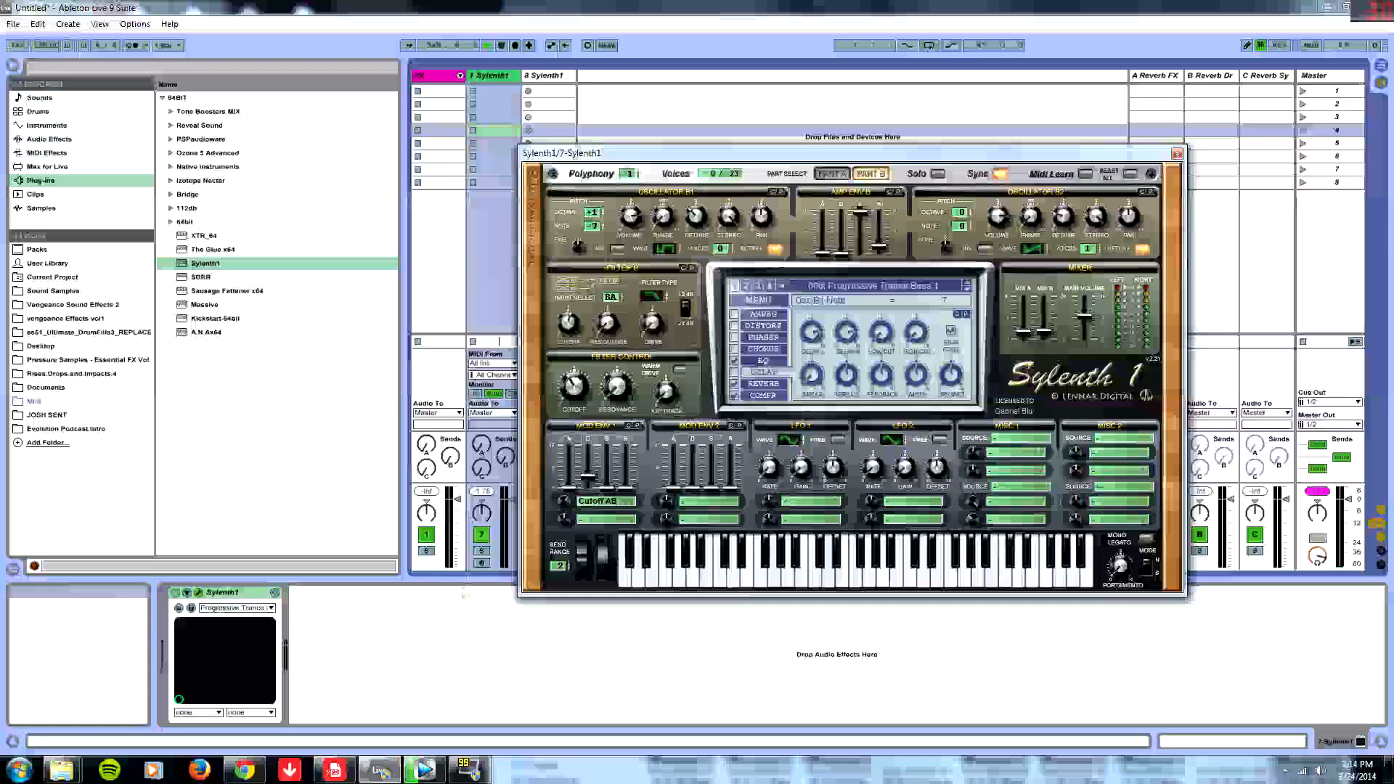
pyautogui.click(482, 564)
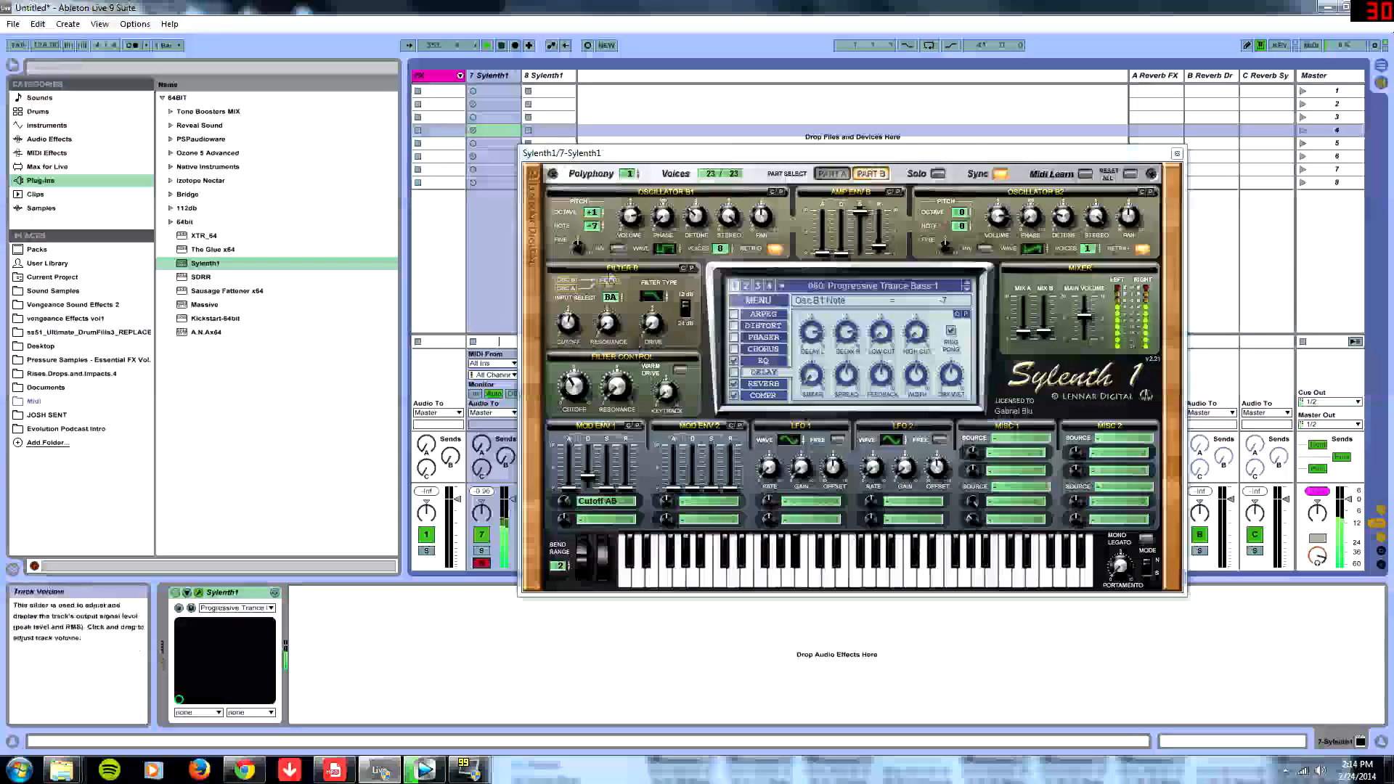
# Raise oscillator B1's note offset to -3
pyautogui.click(603, 224)
pyautogui.click(603, 223)
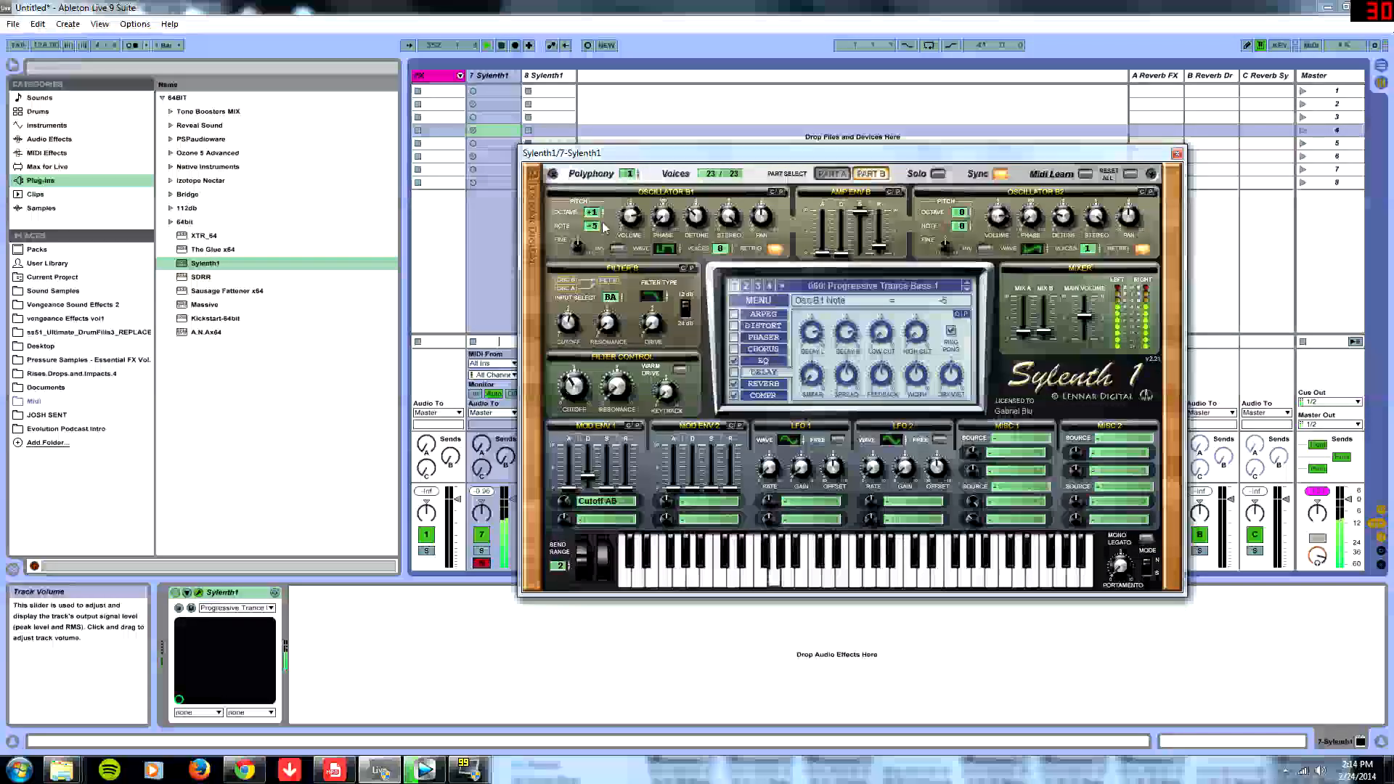
pyautogui.click(601, 224)
pyautogui.click(602, 224)
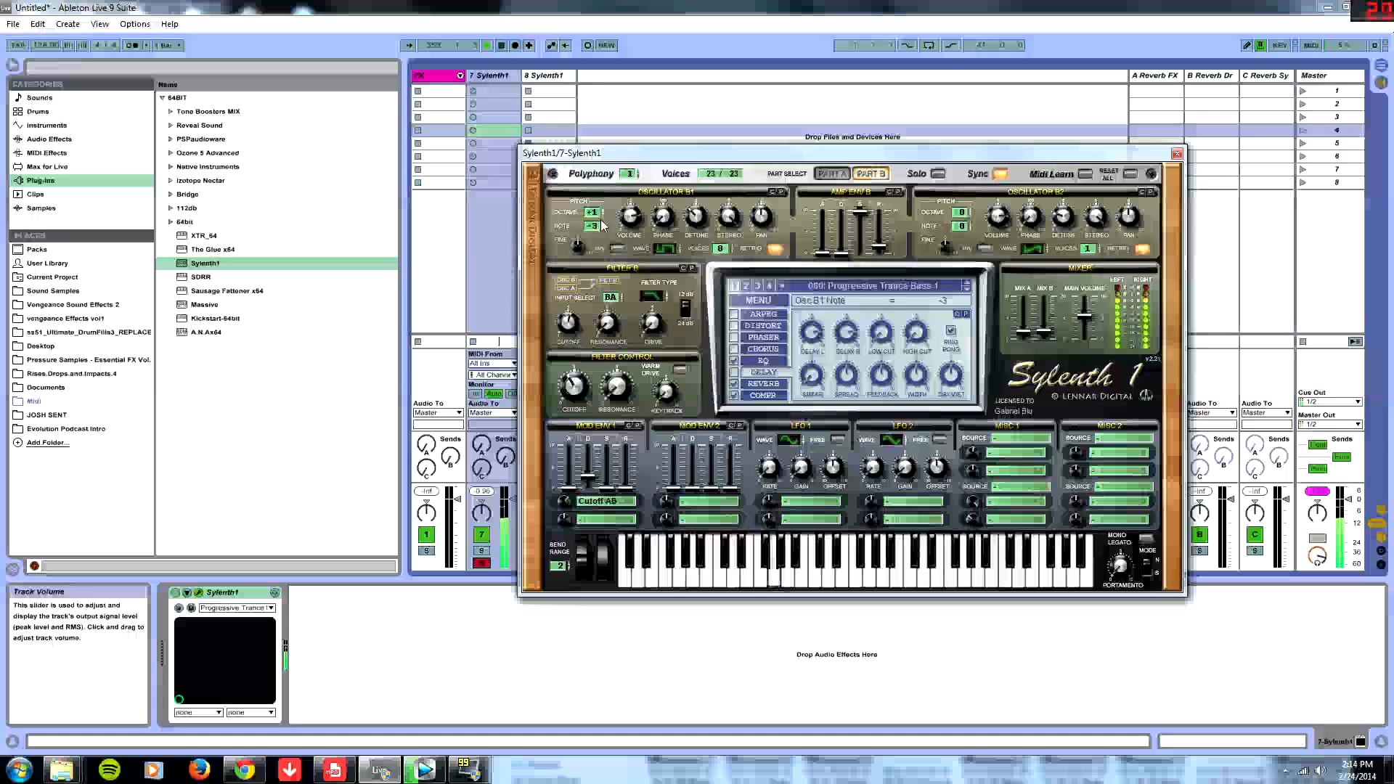
# Lower oscillator B1's note offset to -5 and compare Part A's settings with Part B's
pyautogui.click(602, 228)
pyautogui.click(602, 228)
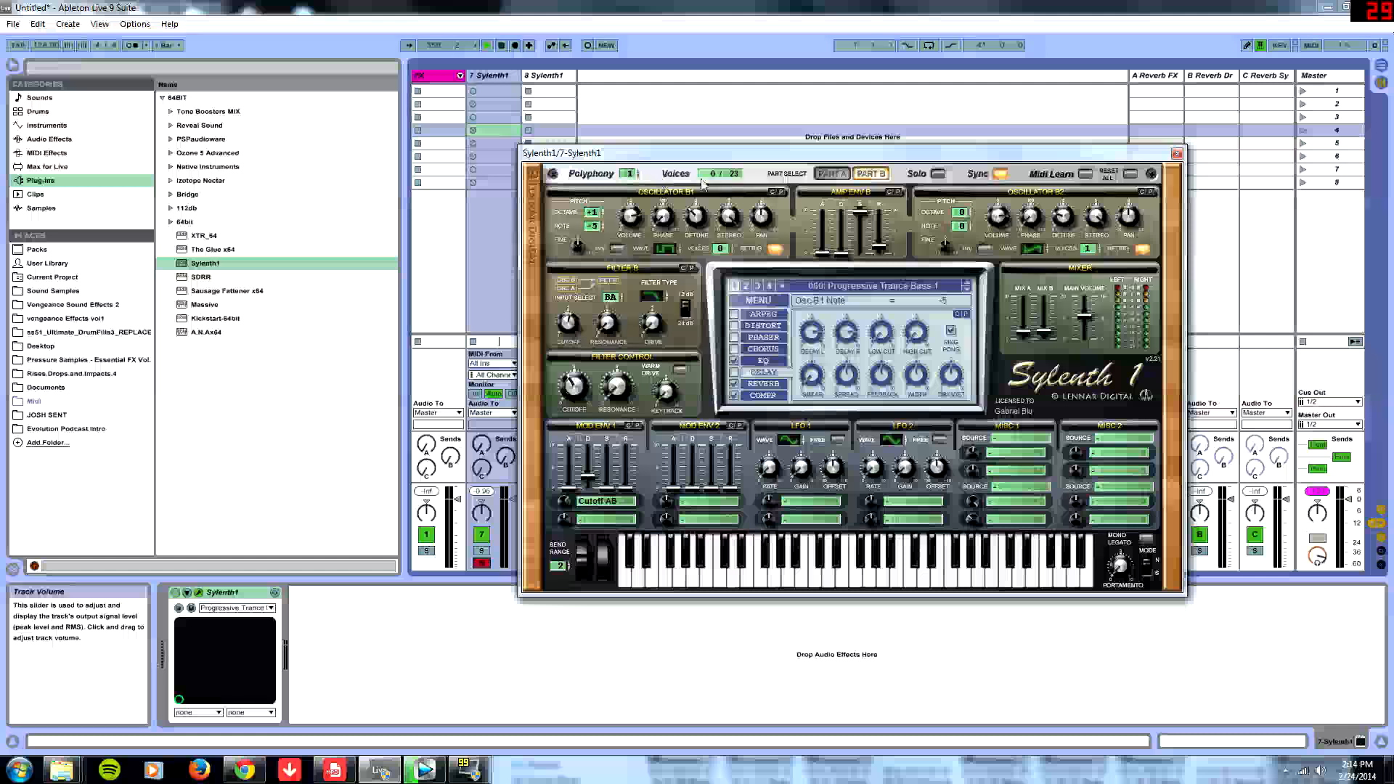
pyautogui.click(832, 175)
pyautogui.click(870, 173)
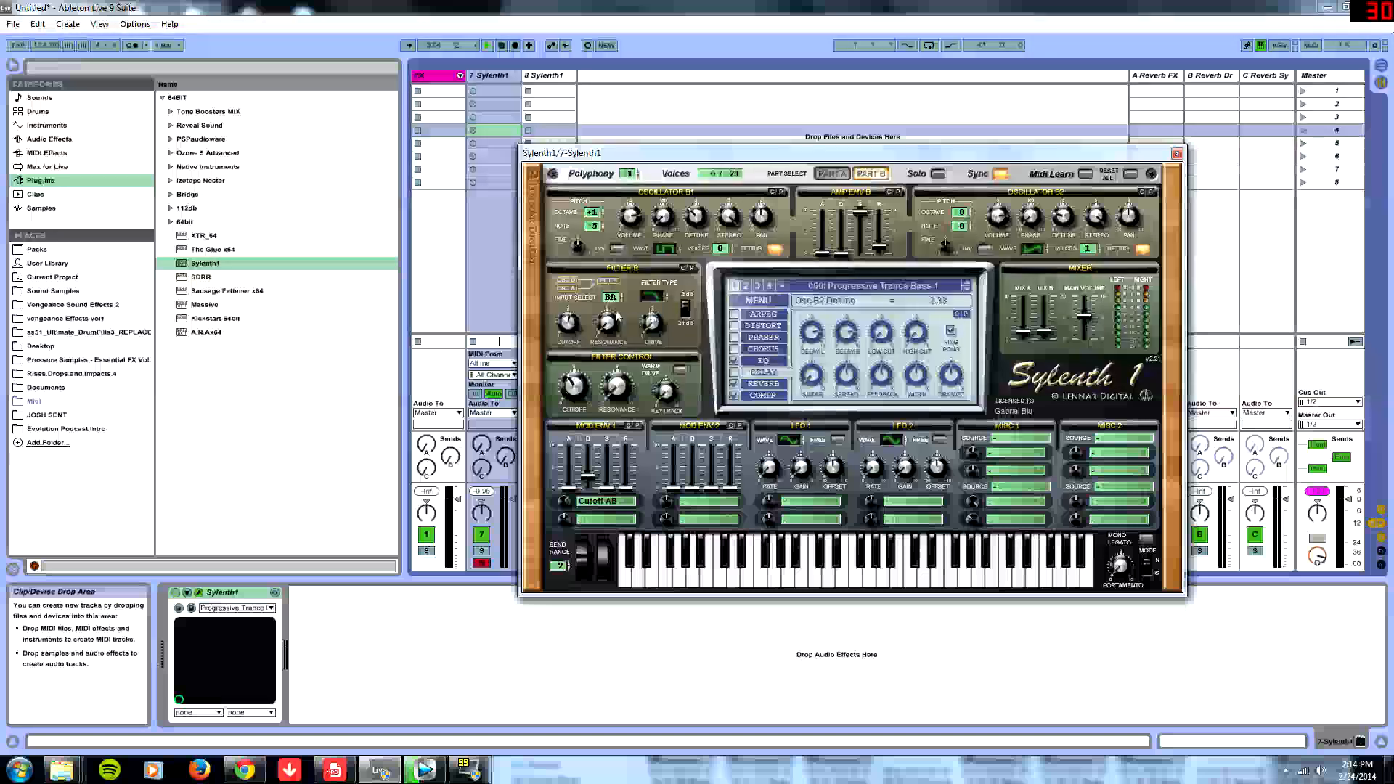
# Examine Part B's filter type and cutoff, Part A's filter input, and the mixer's Mix B level
pyautogui.click(649, 294)
pyautogui.click(566, 326)
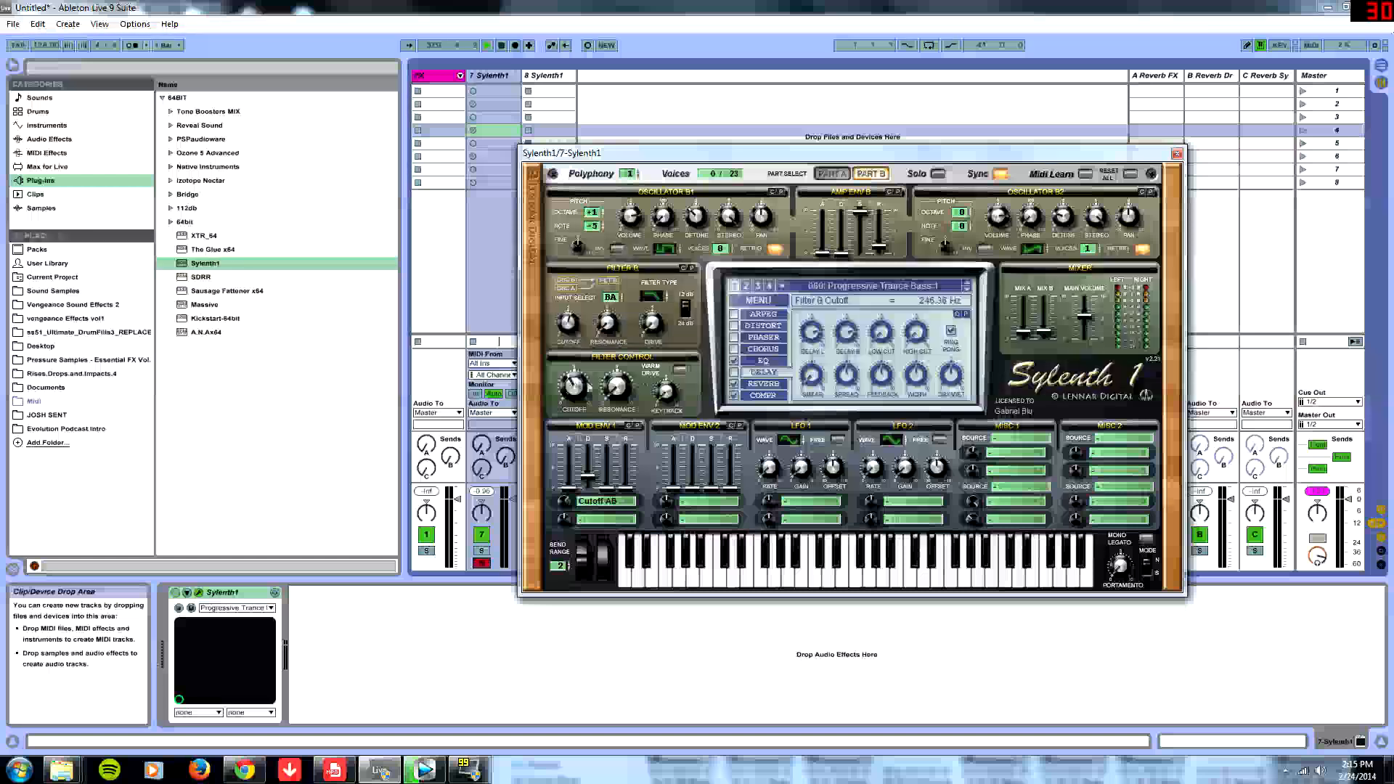
pyautogui.click(844, 176)
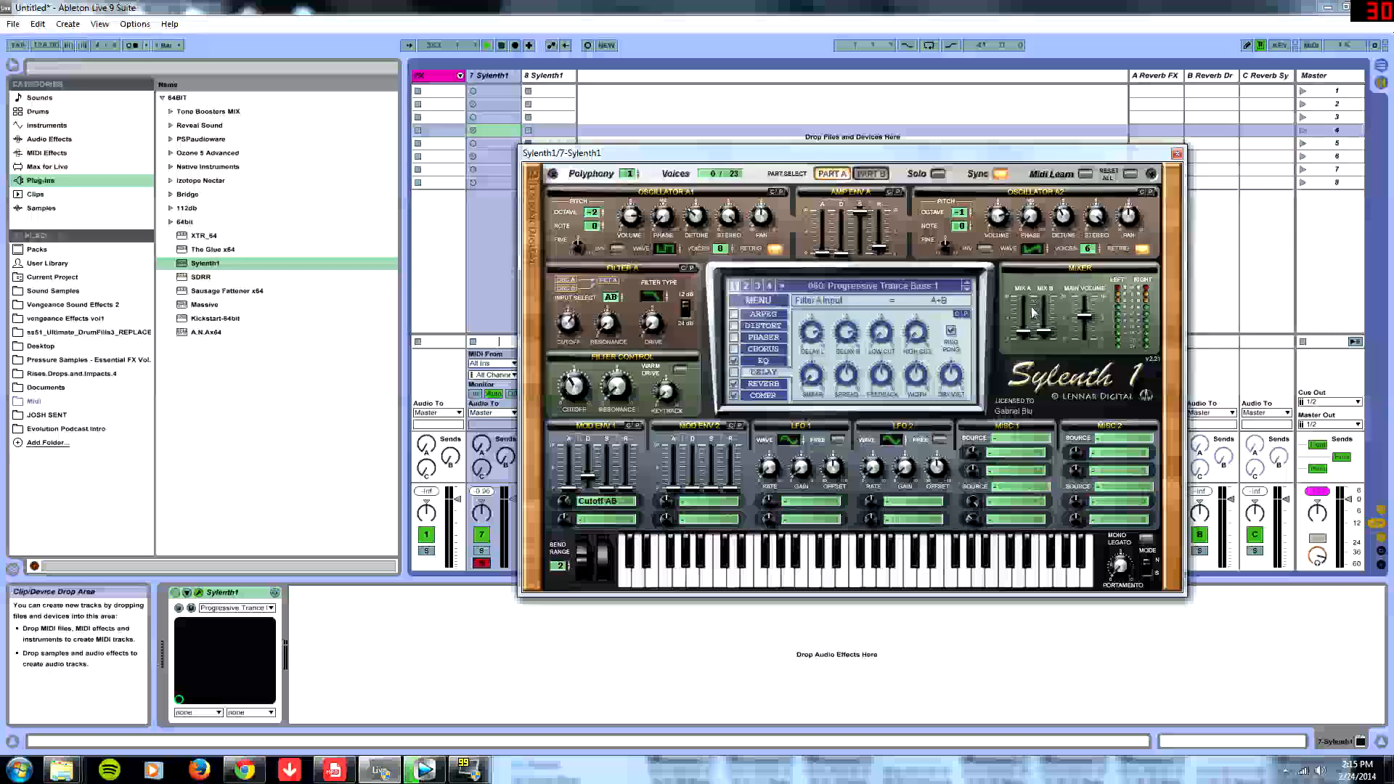
pyautogui.moveTo(1033, 312); pyautogui.dragTo(1034, 332)
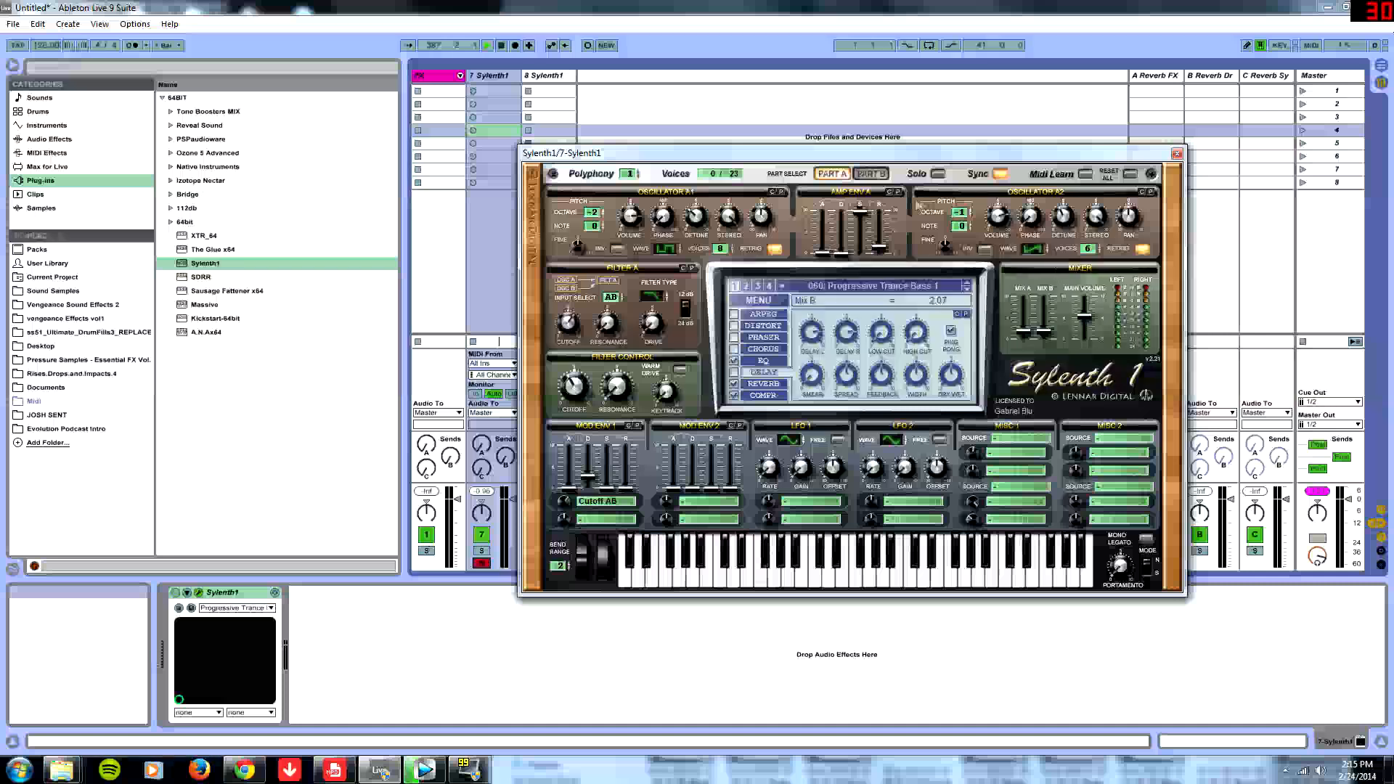
pyautogui.click(871, 173)
pyautogui.click(832, 173)
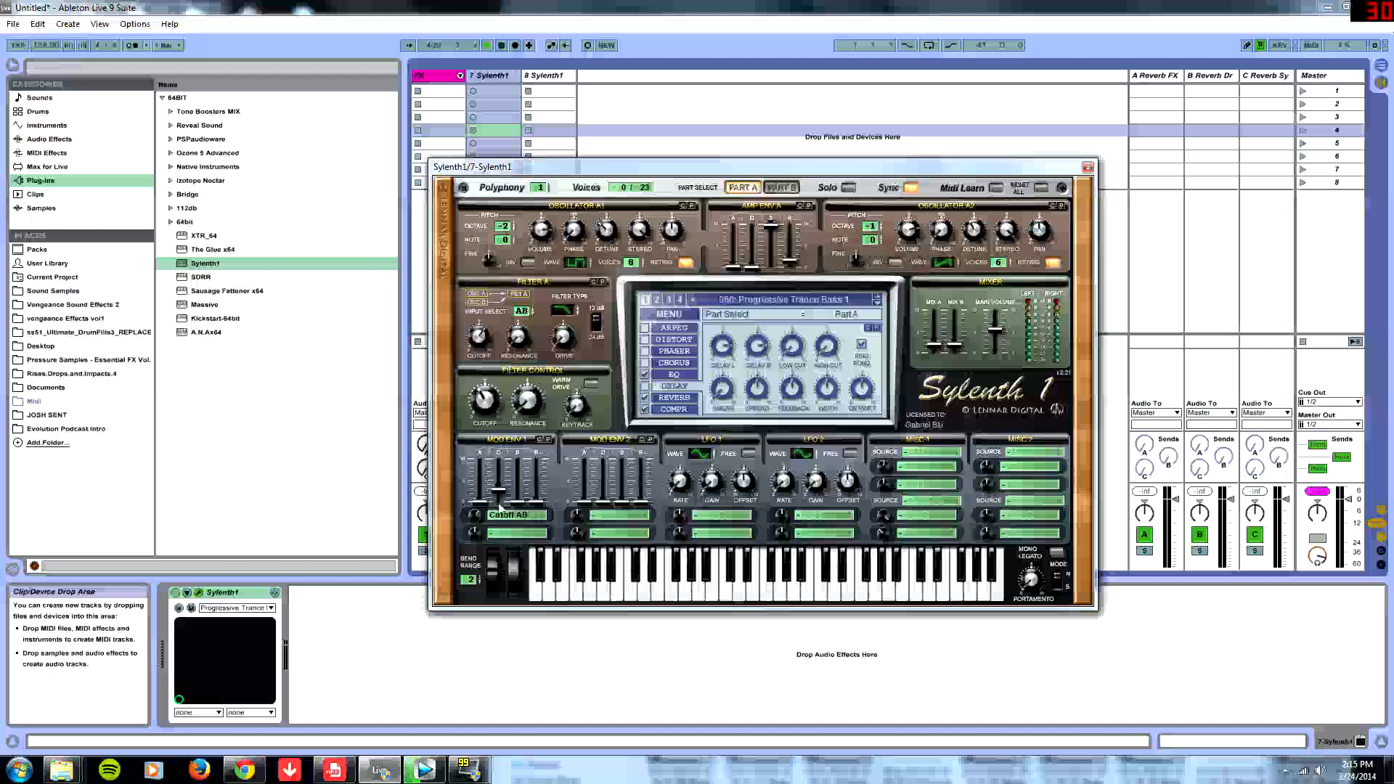
# Review Mod Env 1's destination choices, keep Cutoff AB, and check the envelope's modulation amount and decay
pyautogui.click(504, 517)
pyautogui.click(612, 570)
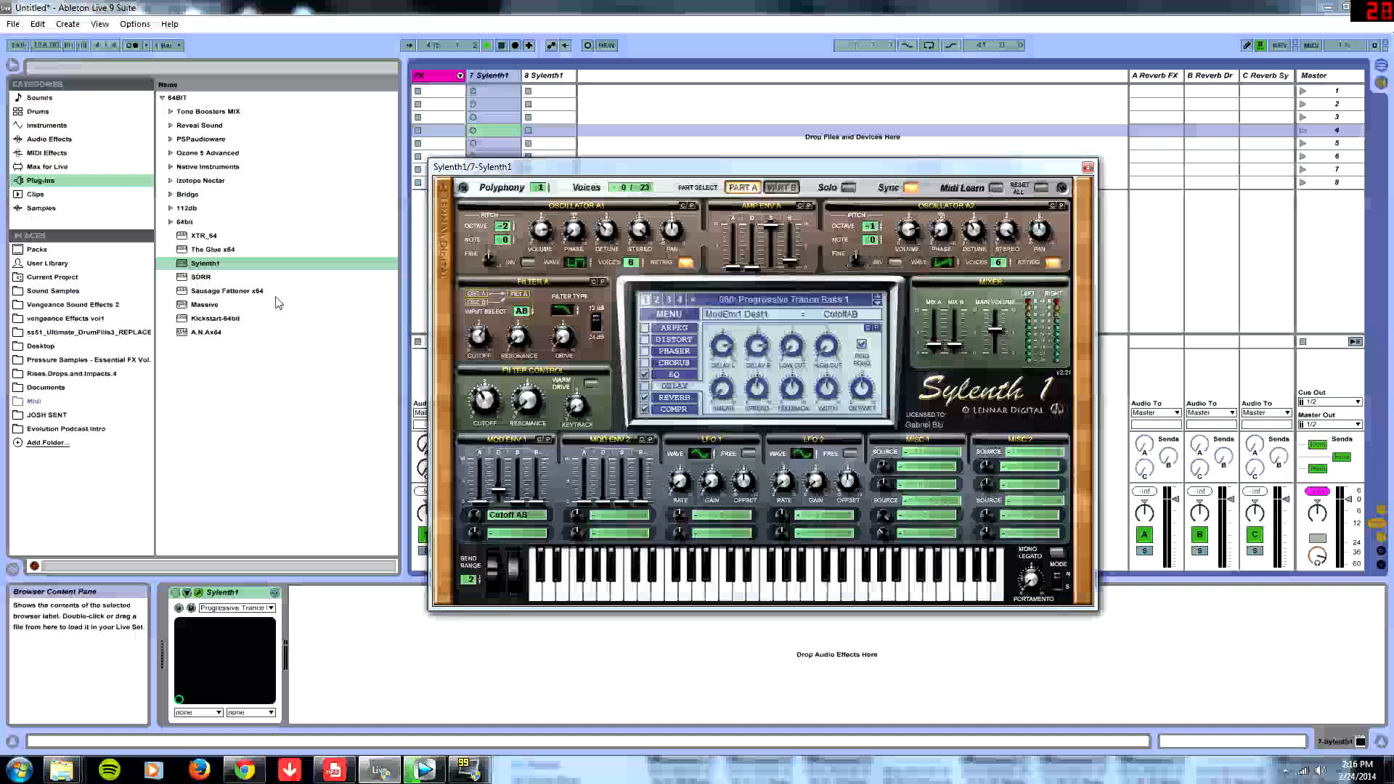
pyautogui.click(509, 515)
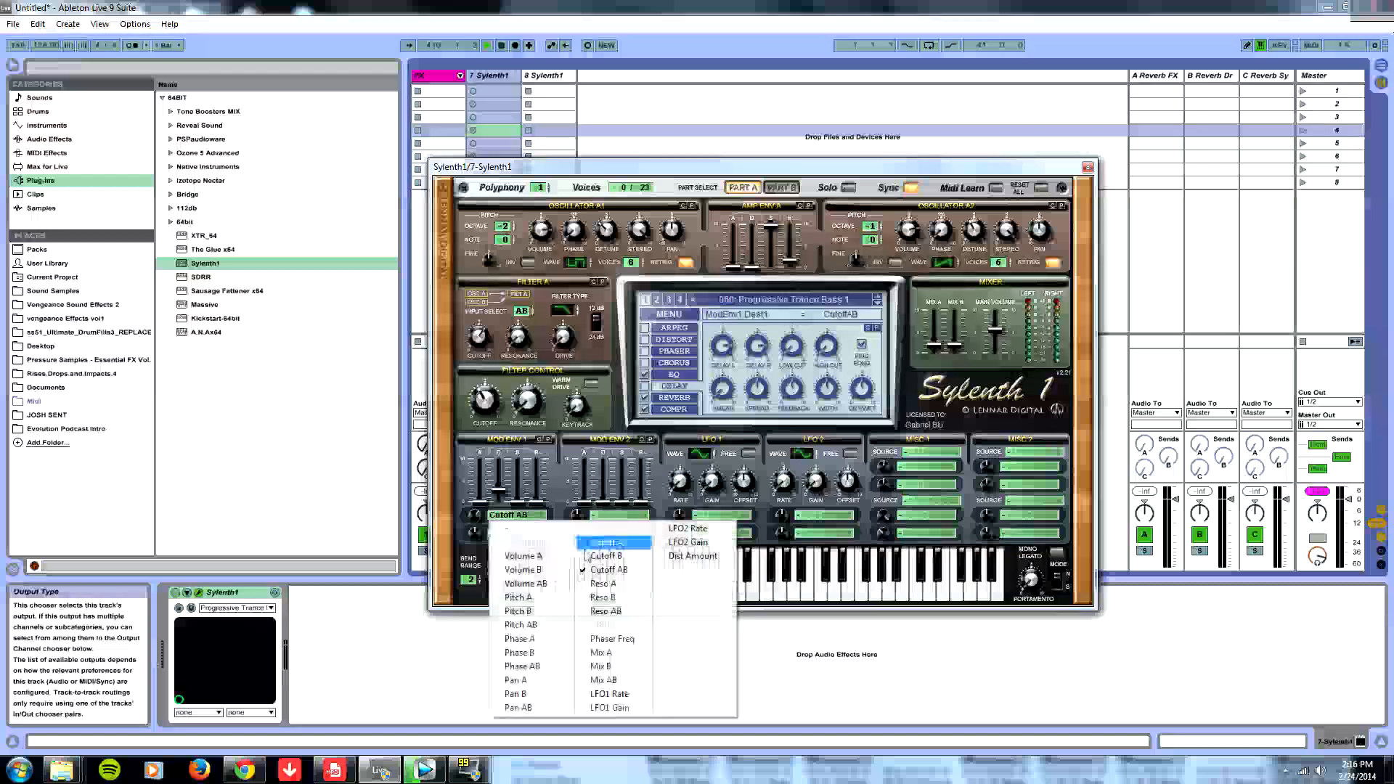
pyautogui.click(611, 570)
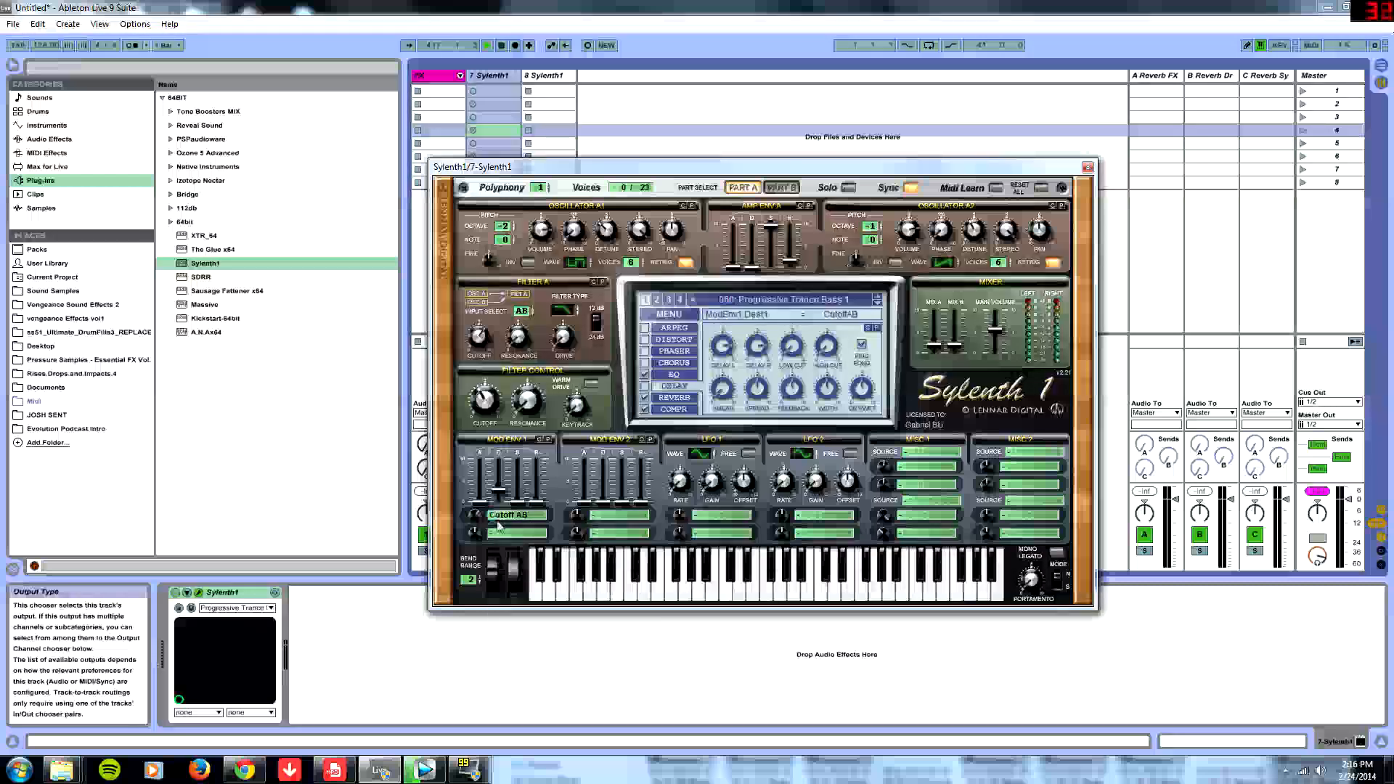
pyautogui.click(508, 515)
pyautogui.click(611, 571)
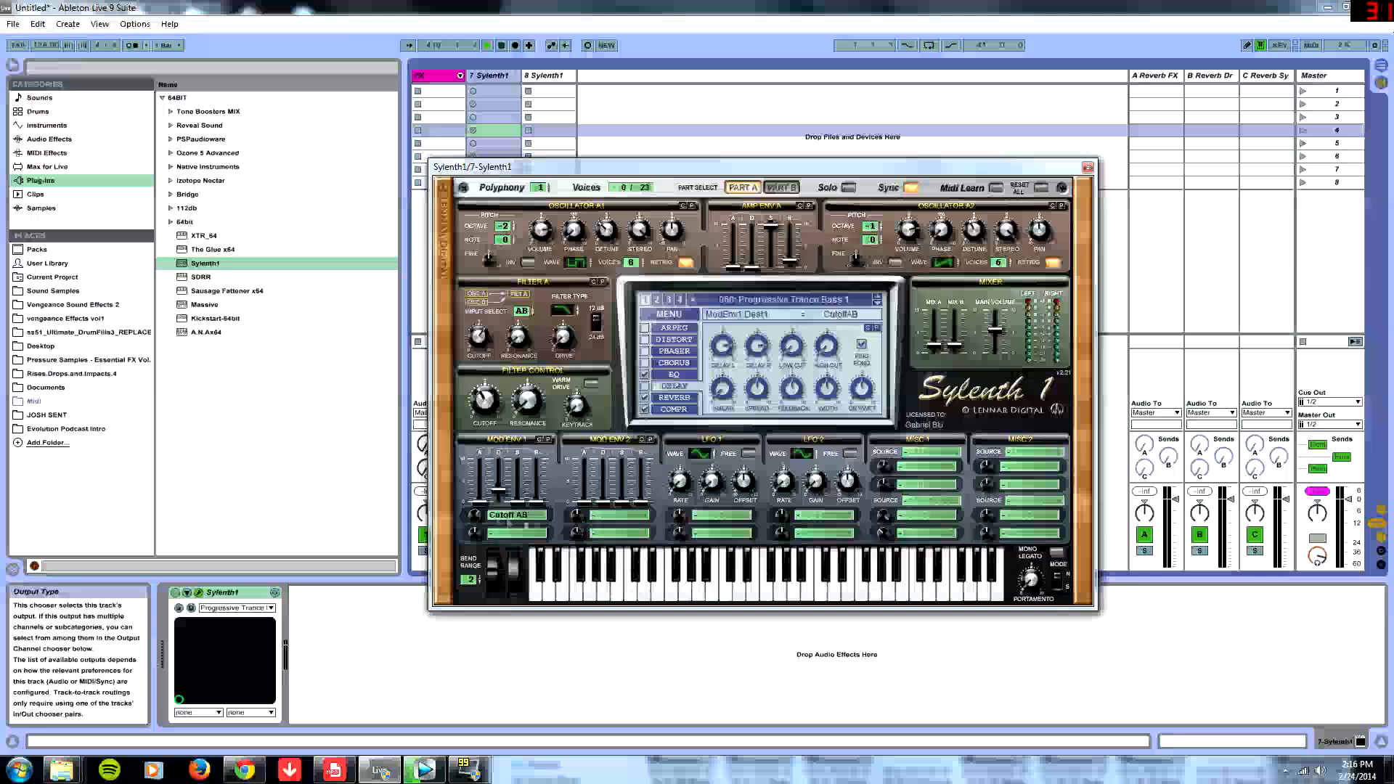
pyautogui.click(476, 513)
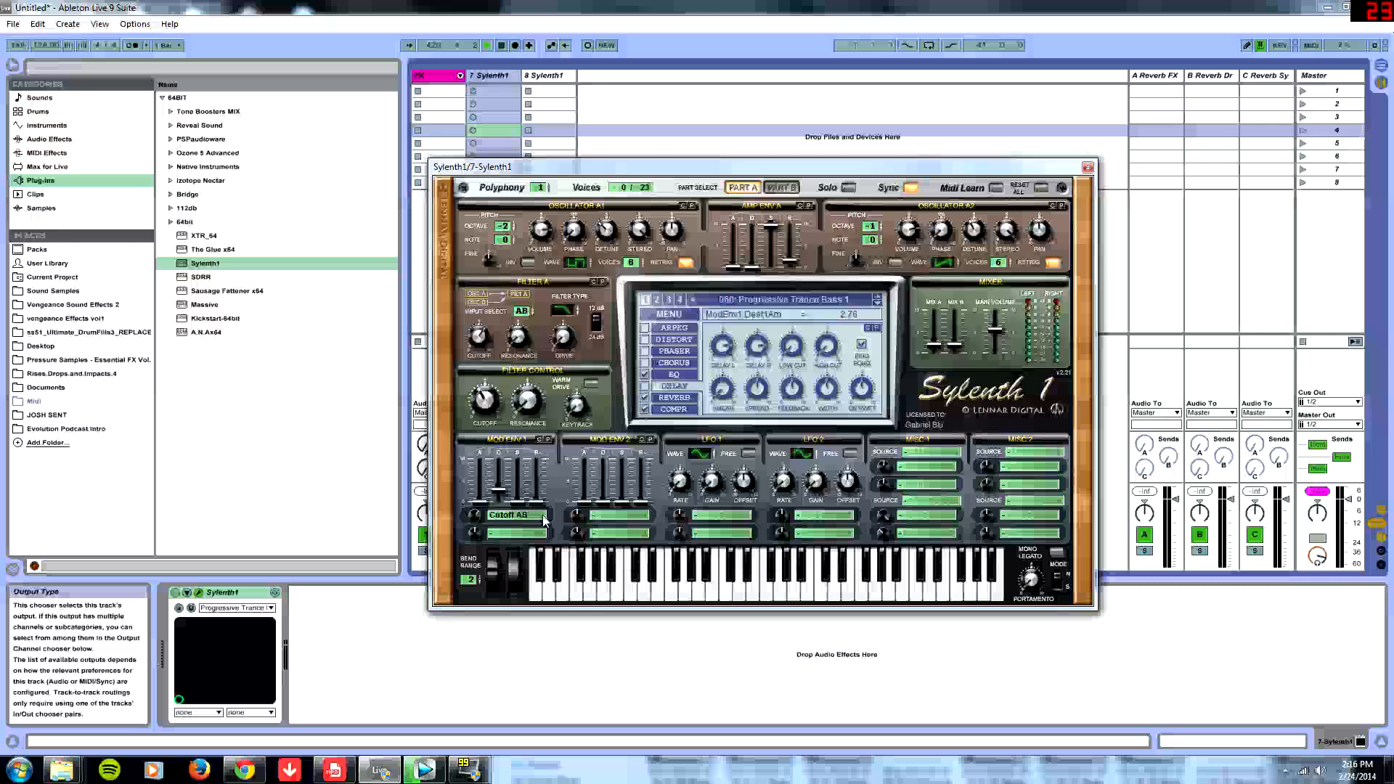
pyautogui.click(499, 492)
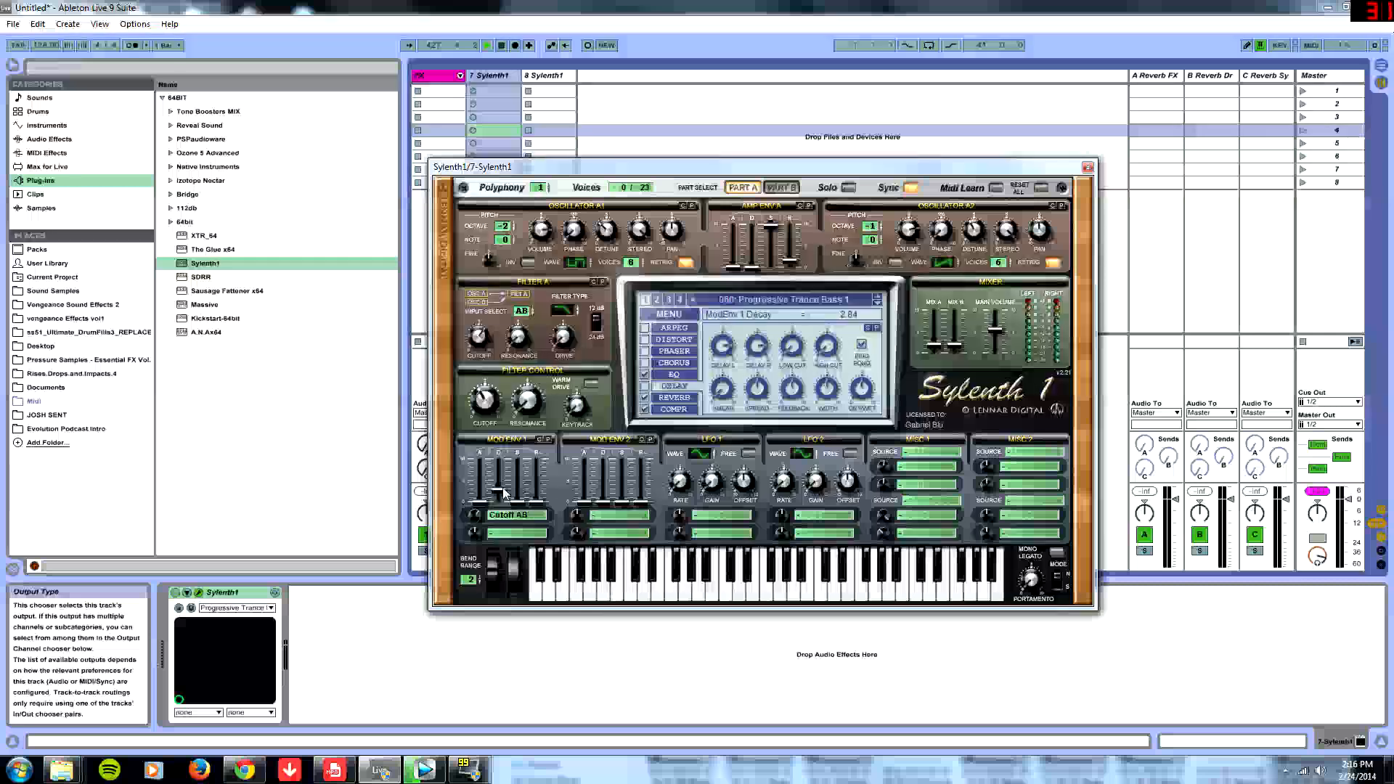
# Load Massive onto a new track and shape its envelope with a shorter attack, zero decay level and short decay
pyautogui.moveTo(204, 305); pyautogui.dragTo(619, 248)
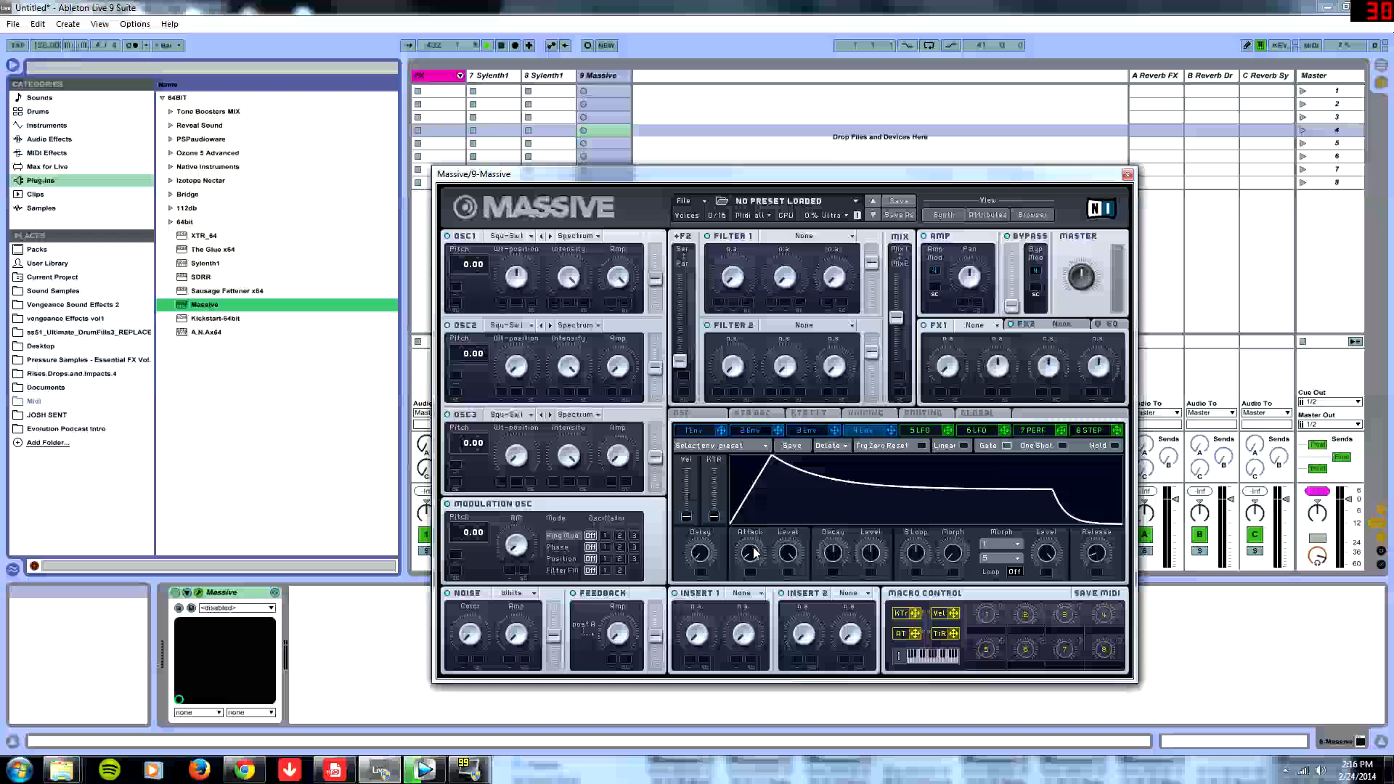
pyautogui.moveTo(750, 553); pyautogui.dragTo(757, 612)
pyautogui.moveTo(871, 554); pyautogui.dragTo(862, 640)
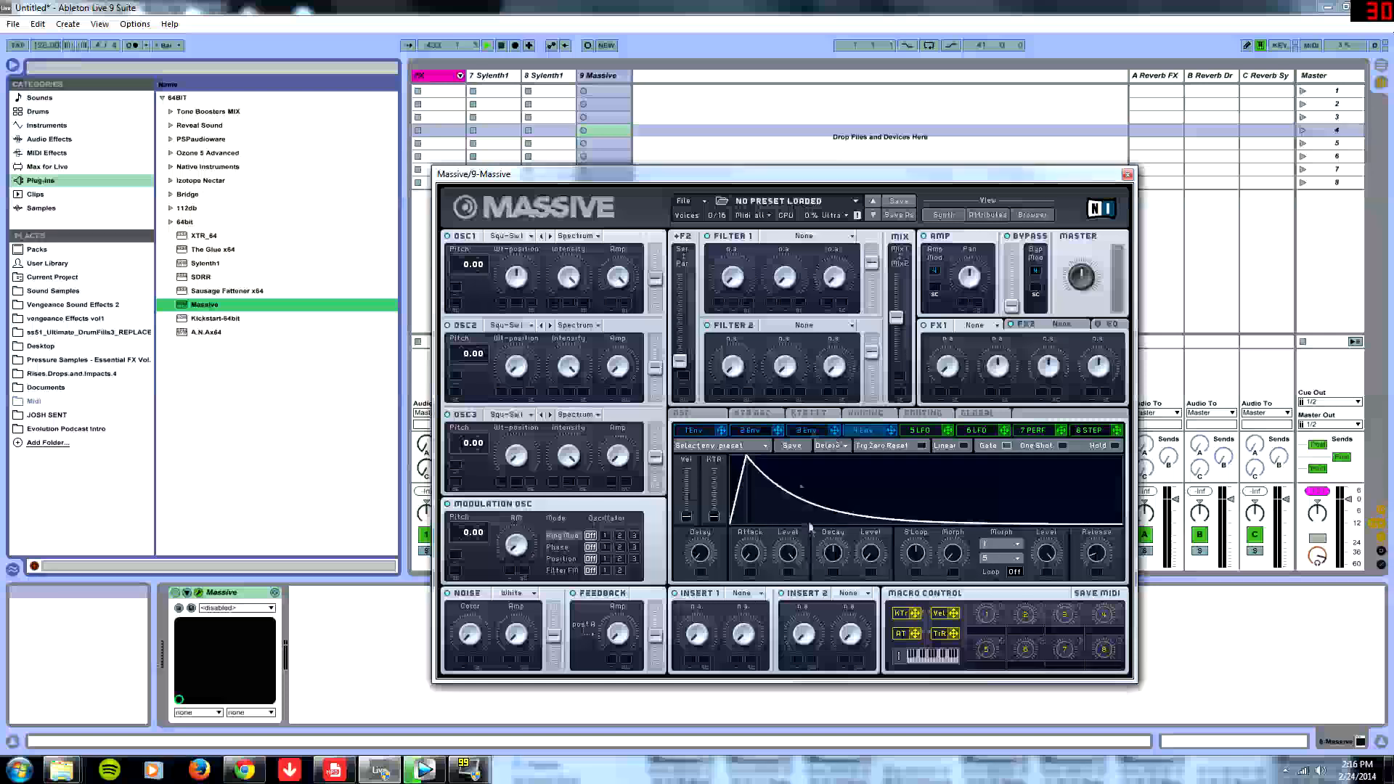
pyautogui.moveTo(831, 557); pyautogui.dragTo(838, 650)
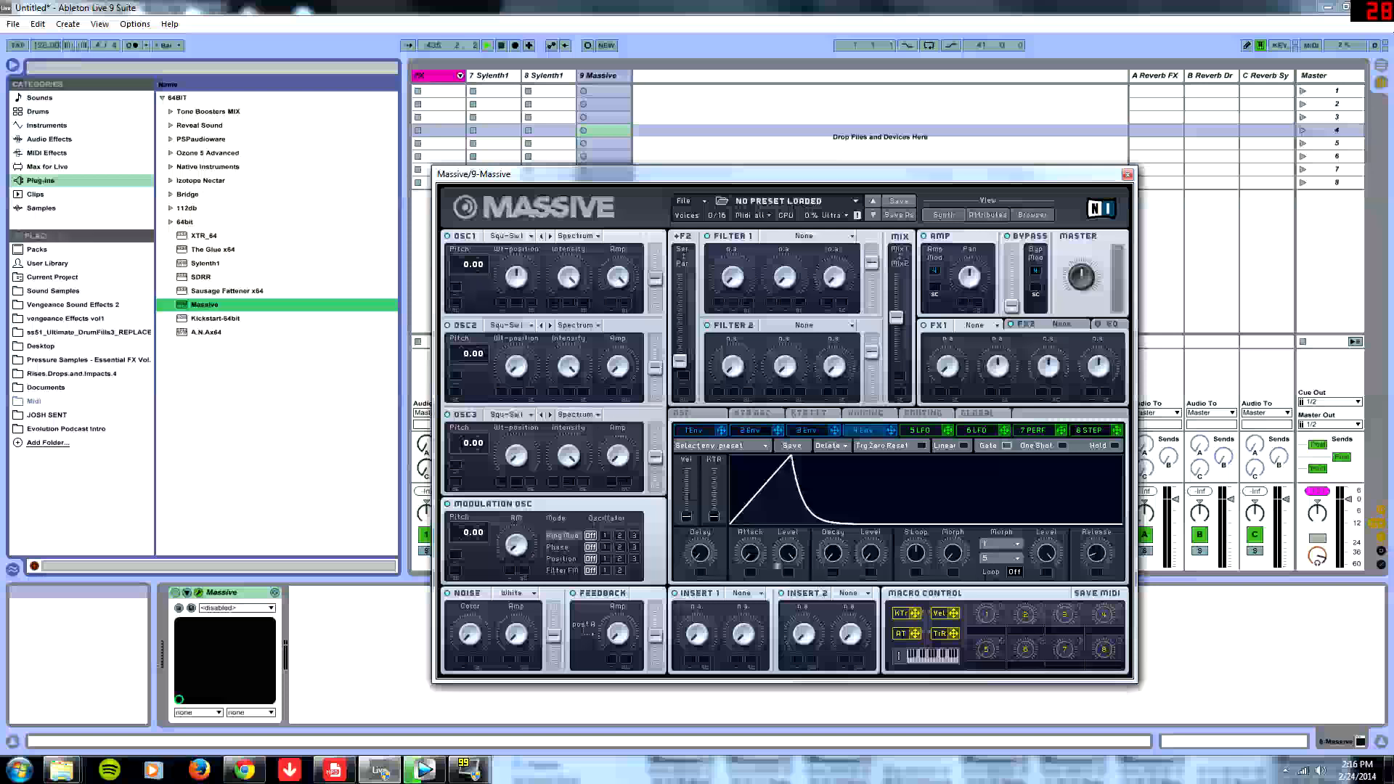
# Vary the Massive envelope's decay level and decay time to compare curves, returning to zero level and a short decay
pyautogui.moveTo(874, 558); pyautogui.dragTo(871, 513)
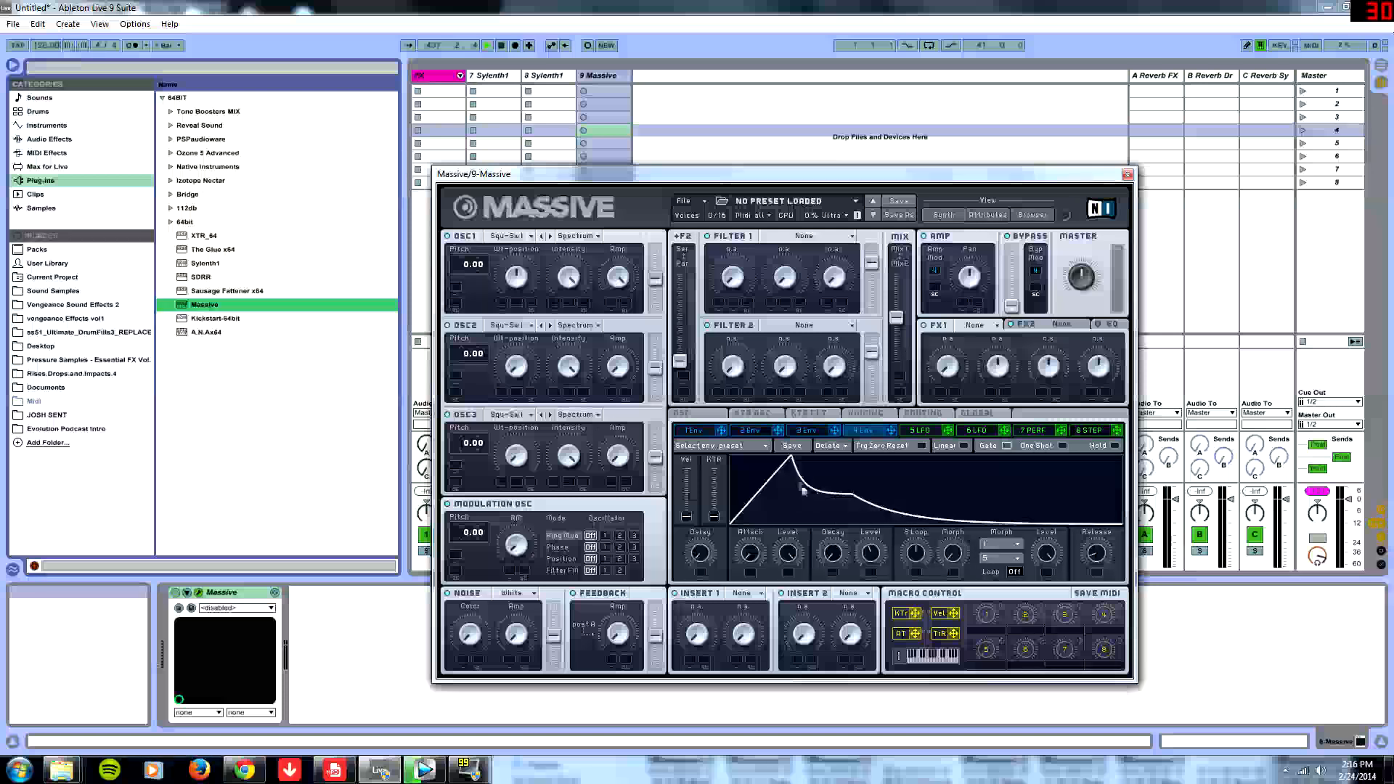
pyautogui.moveTo(844, 557)
pyautogui.mouseDown()
pyautogui.moveTo(840, 547)
pyautogui.moveTo(853, 557)
pyautogui.mouseUp()
pyautogui.moveTo(860, 609); pyautogui.dragTo(848, 494)
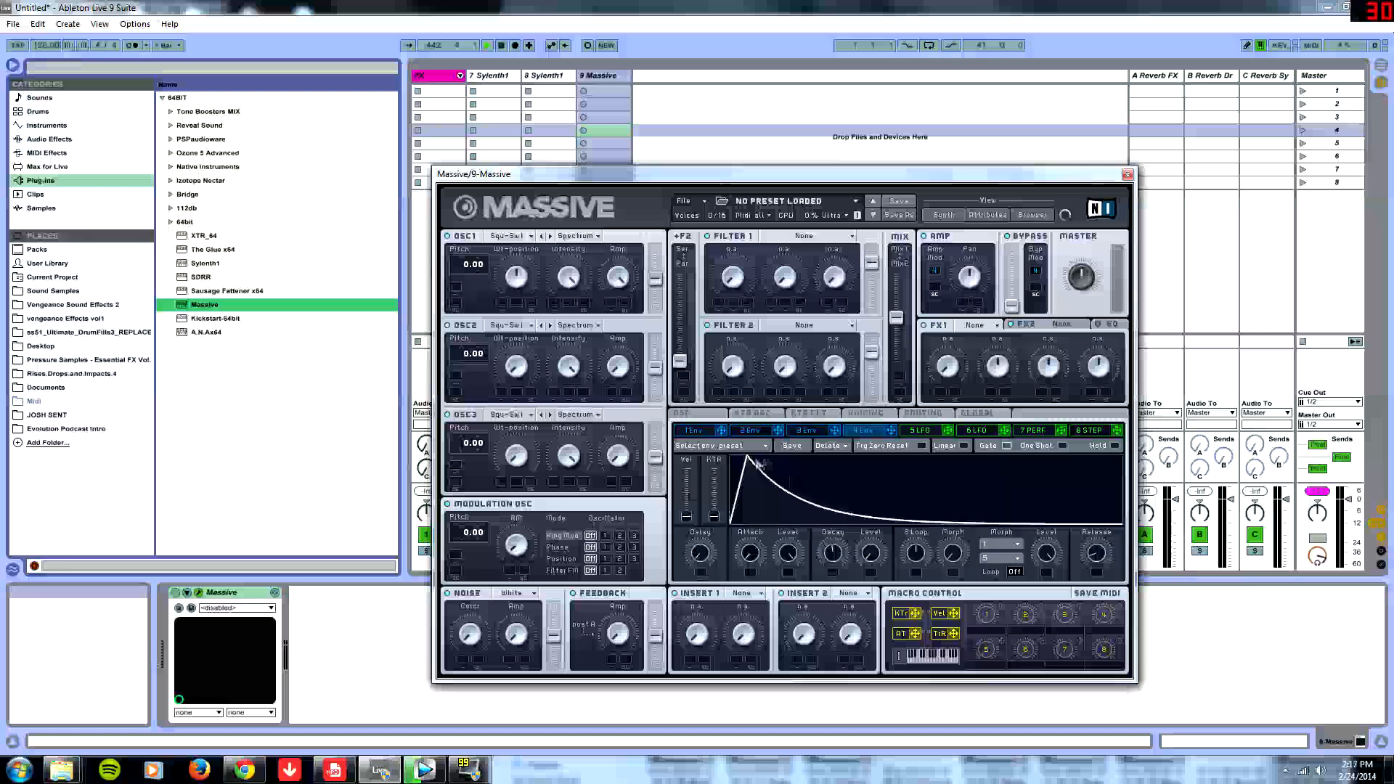
pyautogui.moveTo(833, 555)
pyautogui.mouseDown()
pyautogui.moveTo(833, 525)
pyautogui.moveTo(830, 576)
pyautogui.mouseUp()
pyautogui.moveTo(697, 553); pyautogui.dragTo(699, 538)
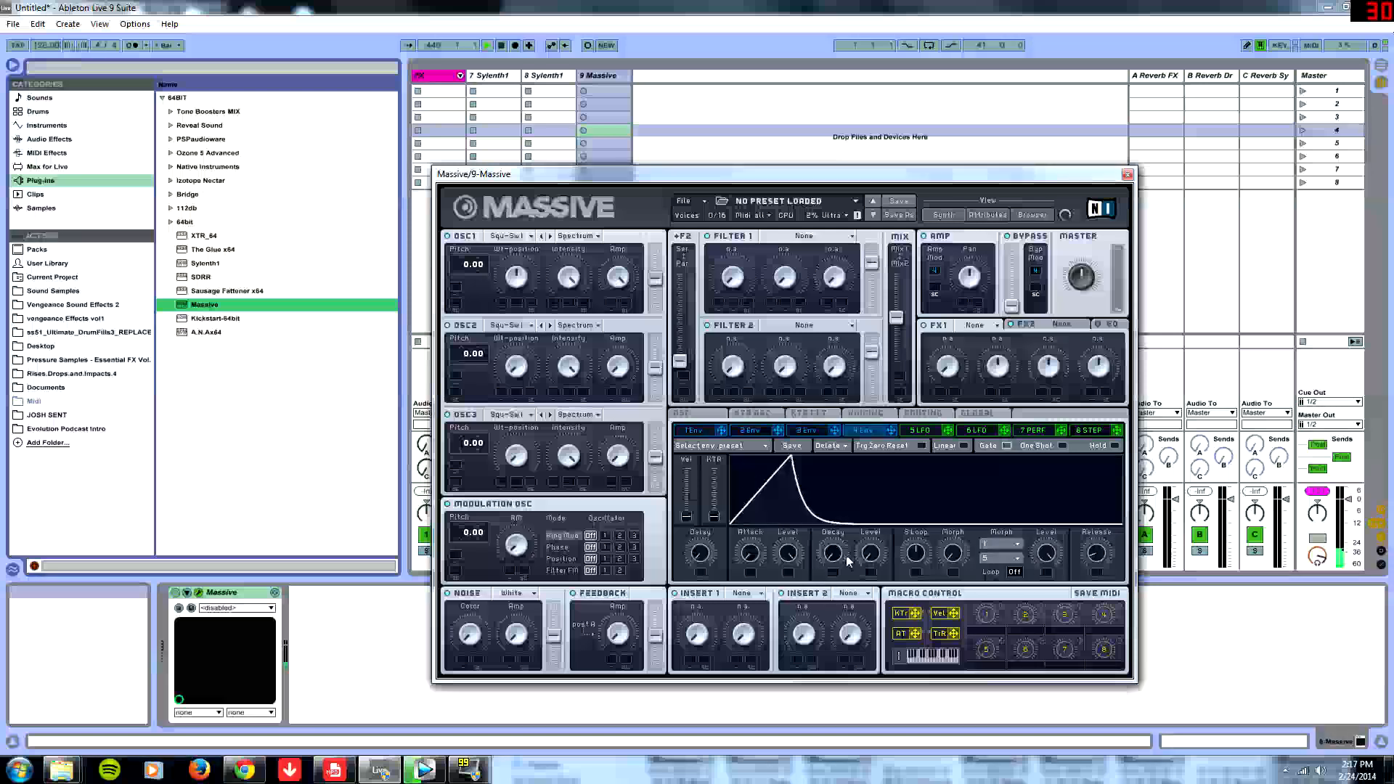
pyautogui.moveTo(834, 555)
pyautogui.mouseDown()
pyautogui.moveTo(855, 463)
pyautogui.moveTo(853, 552)
pyautogui.mouseUp()
# Return to the first Sylenth1 track, check Mod Env 1's amount, and set the filter control cutoff to about 65 Hz
pyautogui.hotkey('ctrl', 'alt', 'p')
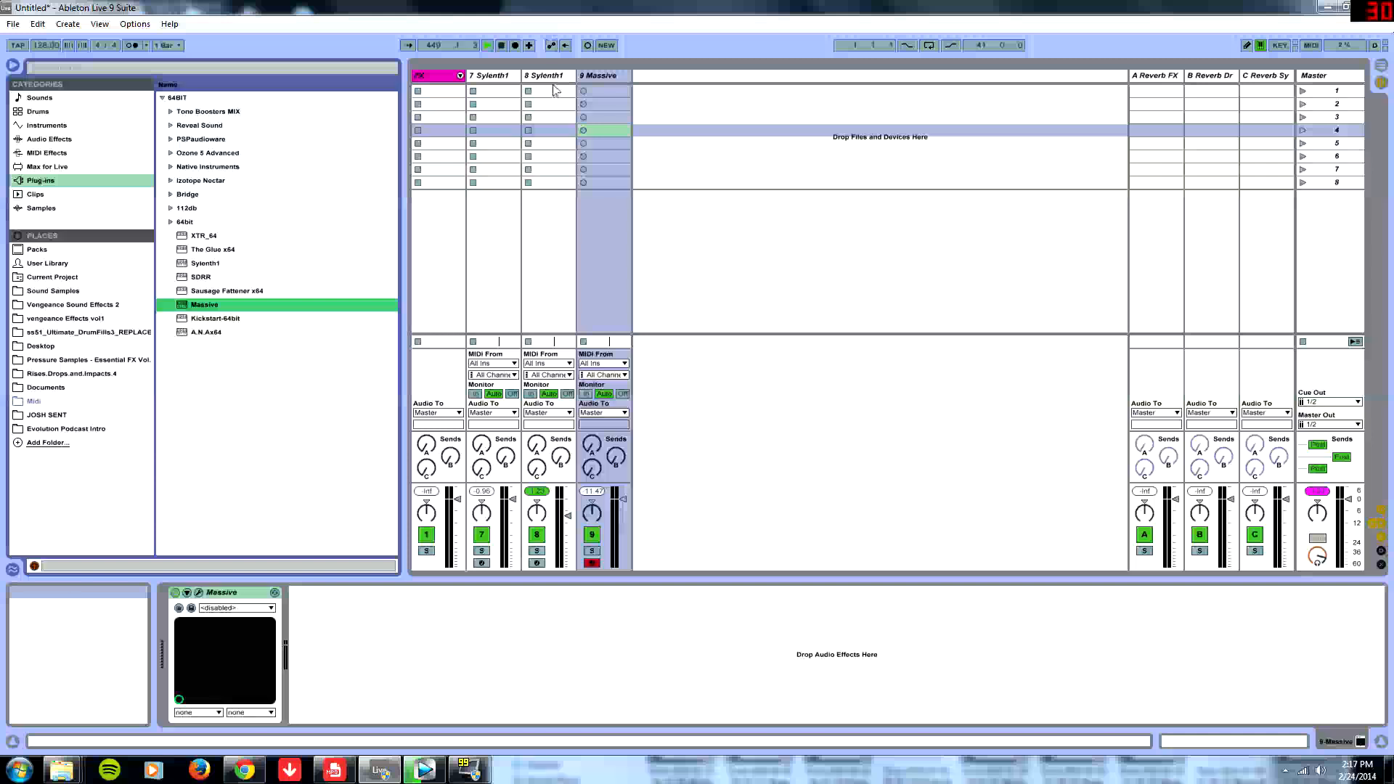
pyautogui.click(495, 76)
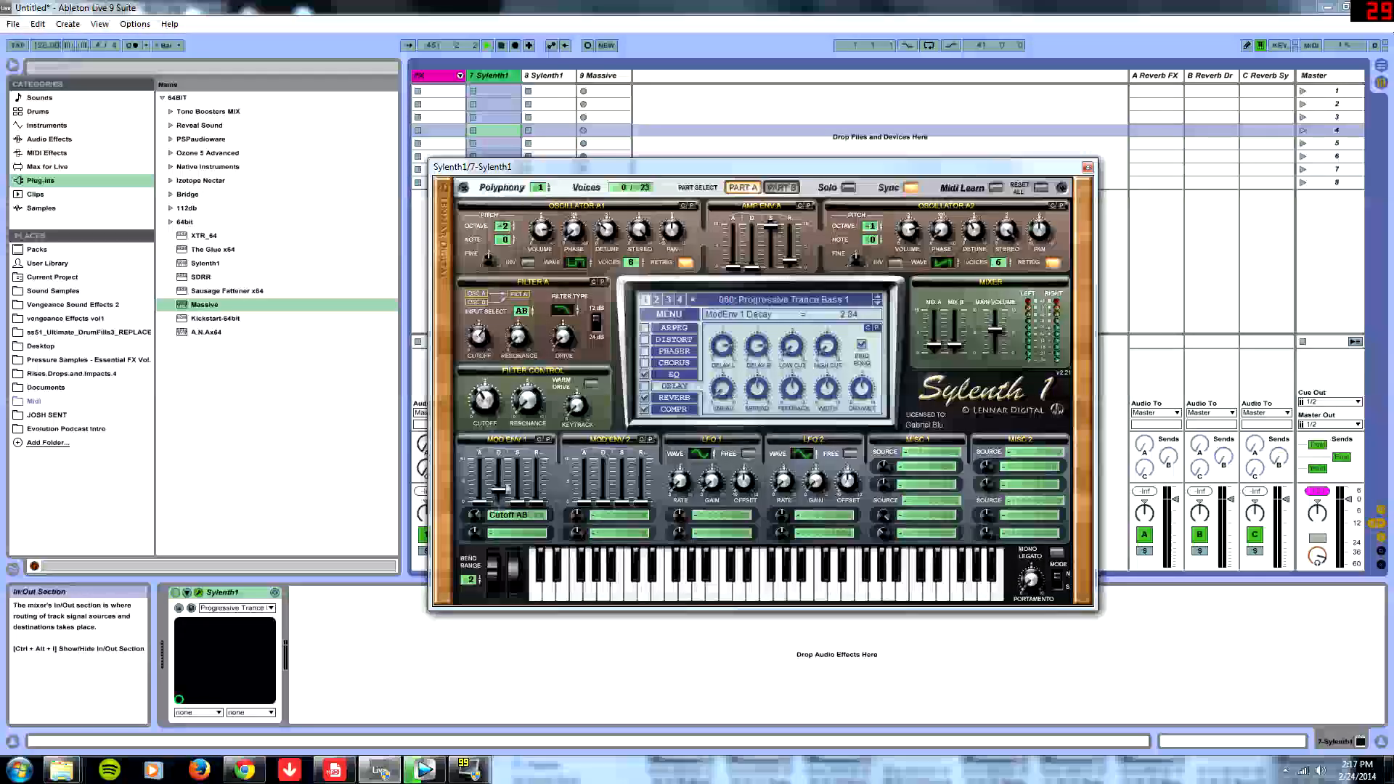
pyautogui.click(477, 516)
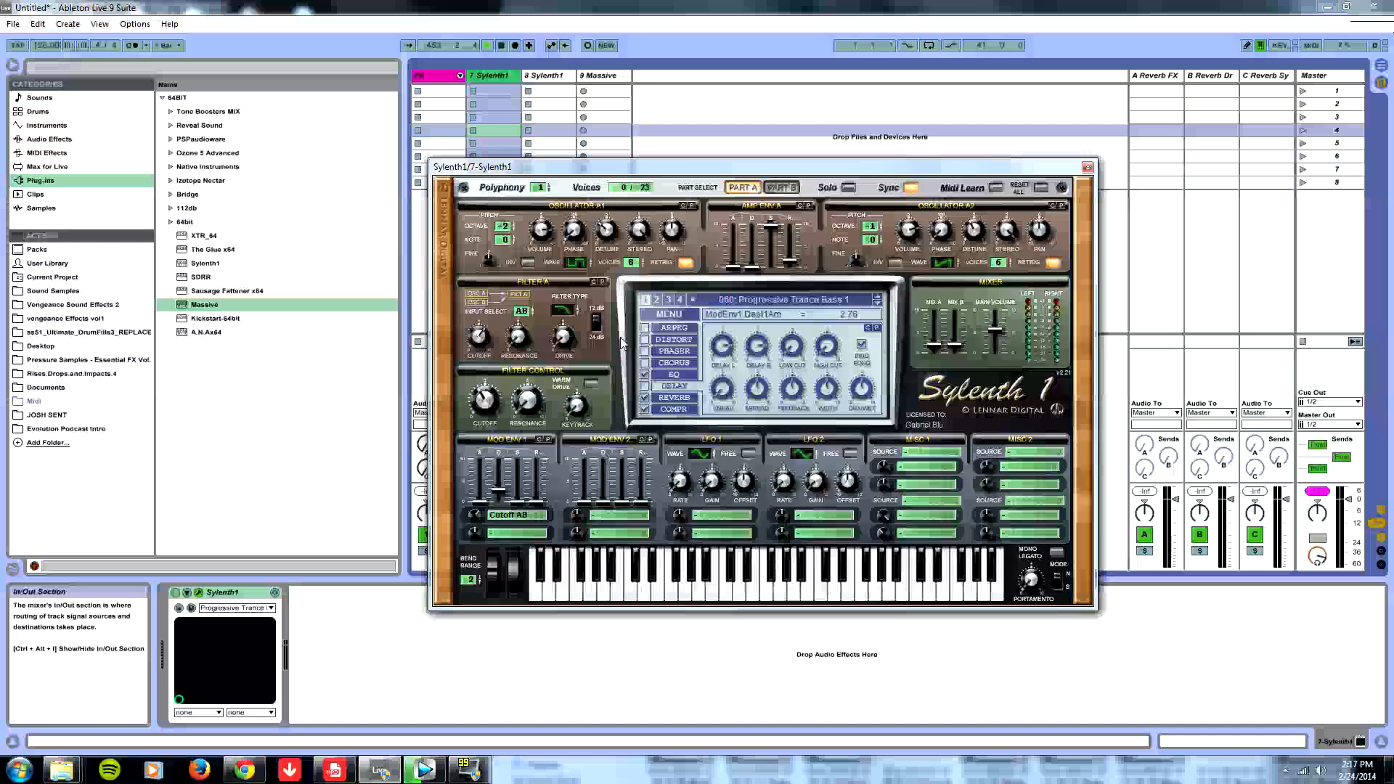
pyautogui.click(484, 401)
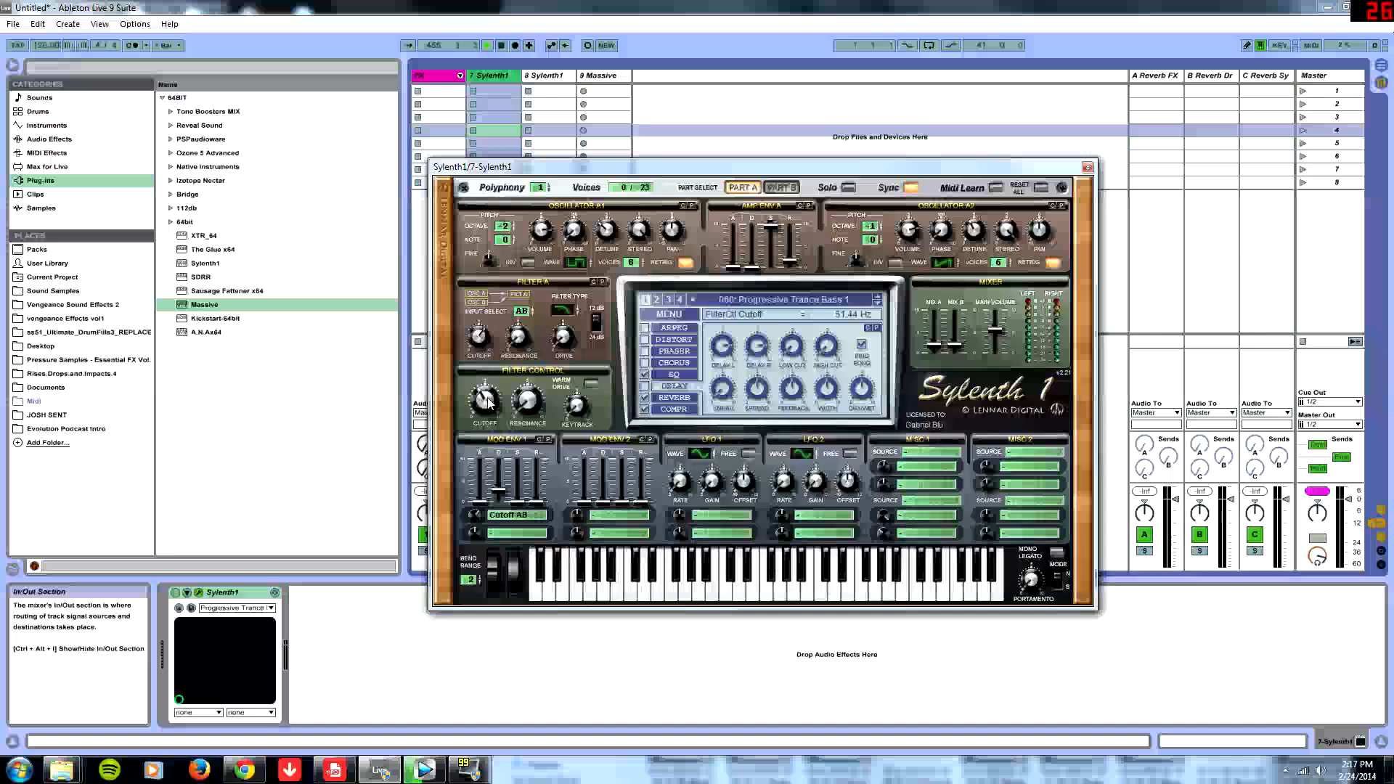
pyautogui.moveTo(489, 402)
pyautogui.mouseDown()
pyautogui.moveTo(496, 387)
pyautogui.moveTo(489, 403)
pyautogui.mouseUp()
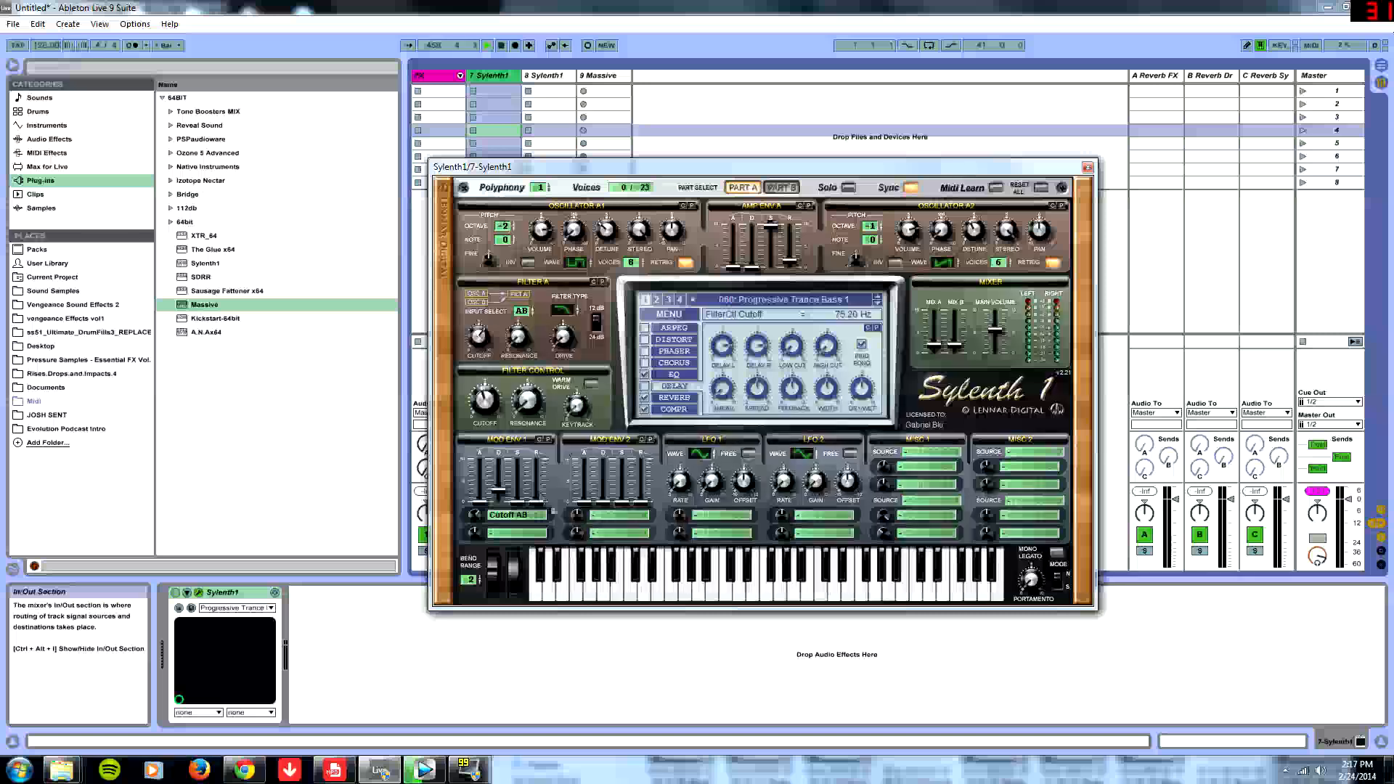
pyautogui.moveTo(488, 401); pyautogui.dragTo(490, 405)
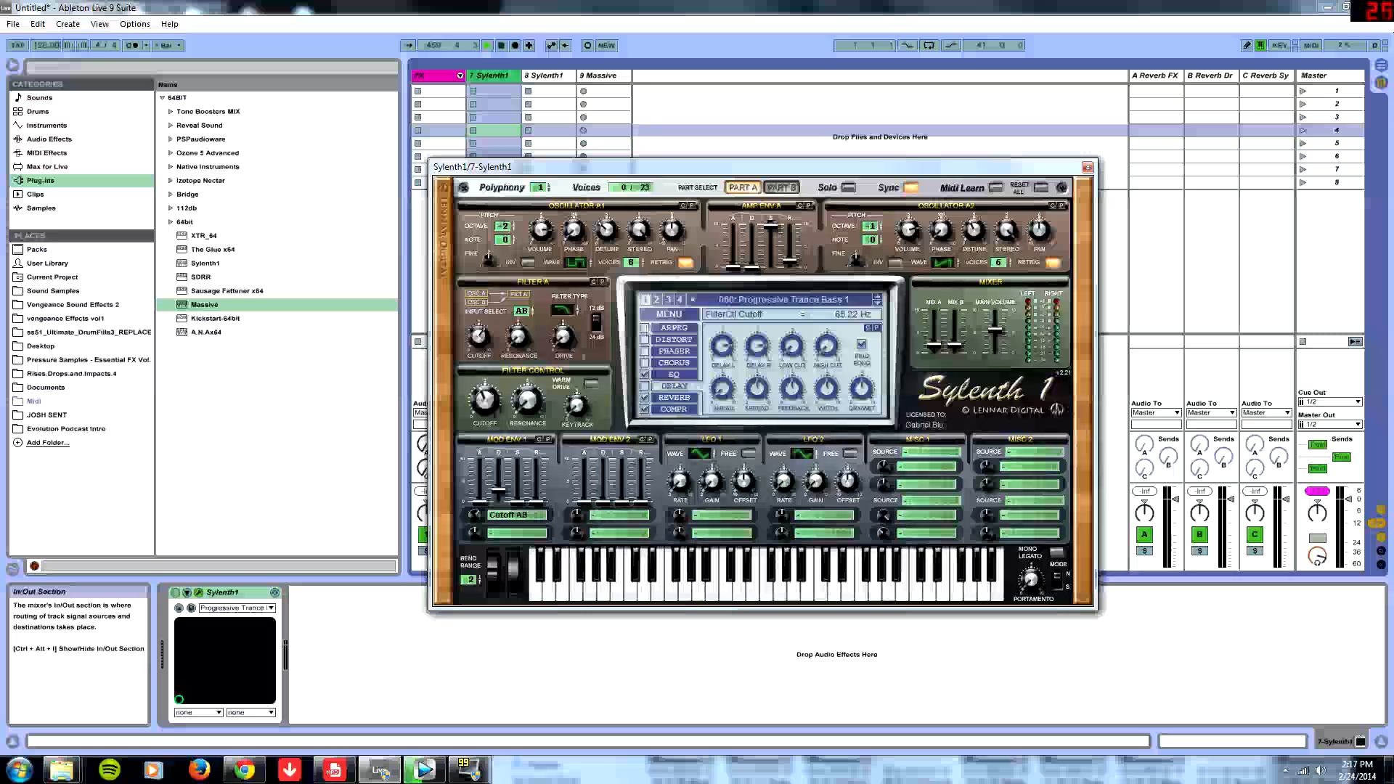
# Reposition the Sylenth1 window and examine the EQ and reverb effect settings
pyautogui.moveTo(574, 167); pyautogui.dragTo(782, 149)
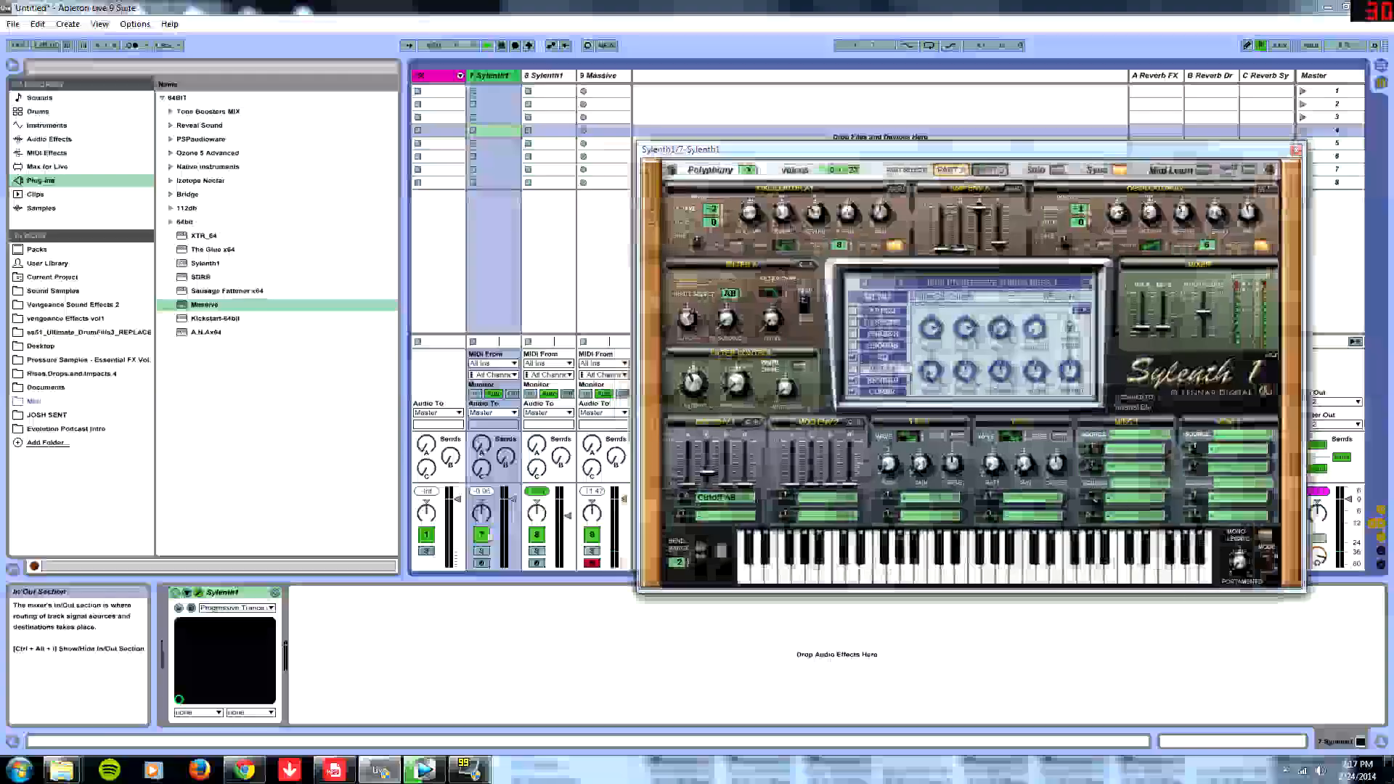
pyautogui.moveTo(919, 154); pyautogui.dragTo(639, 227)
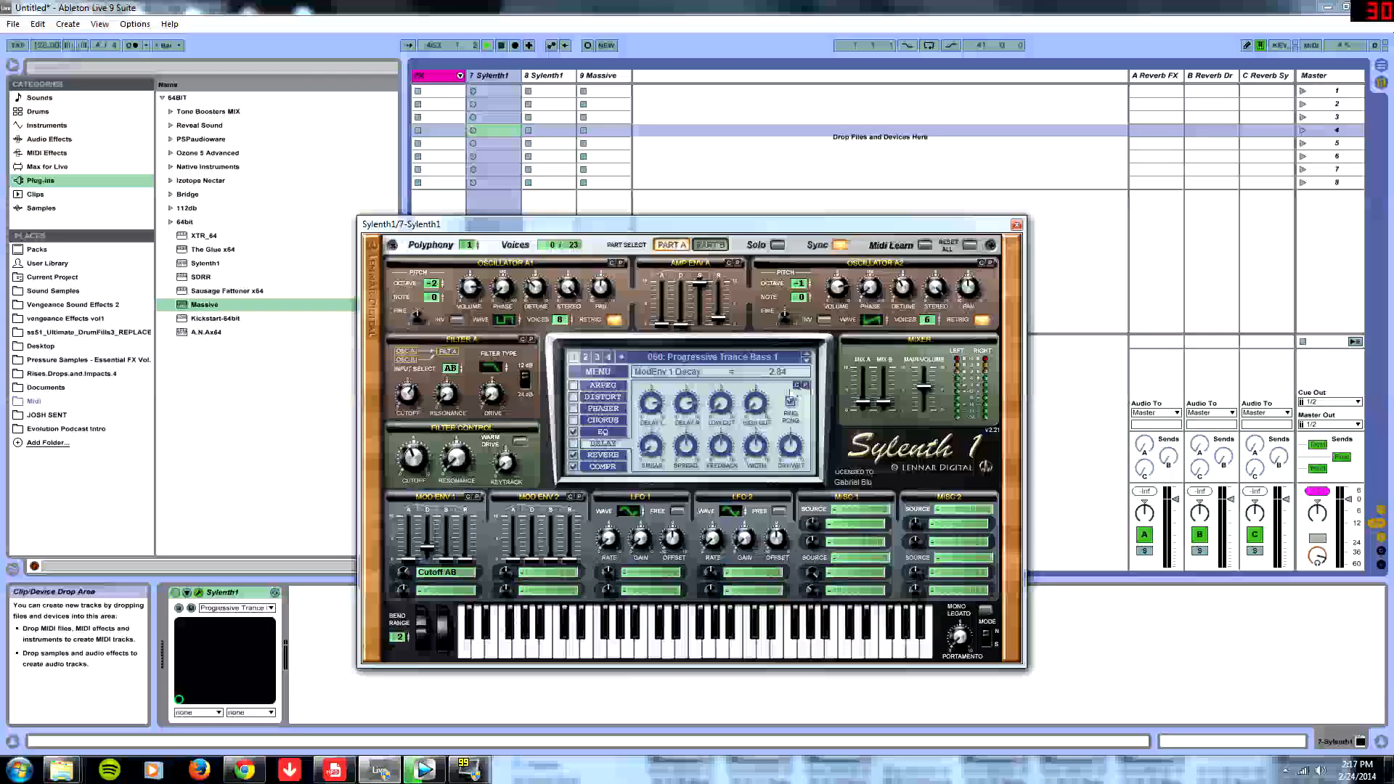
pyautogui.click(791, 400)
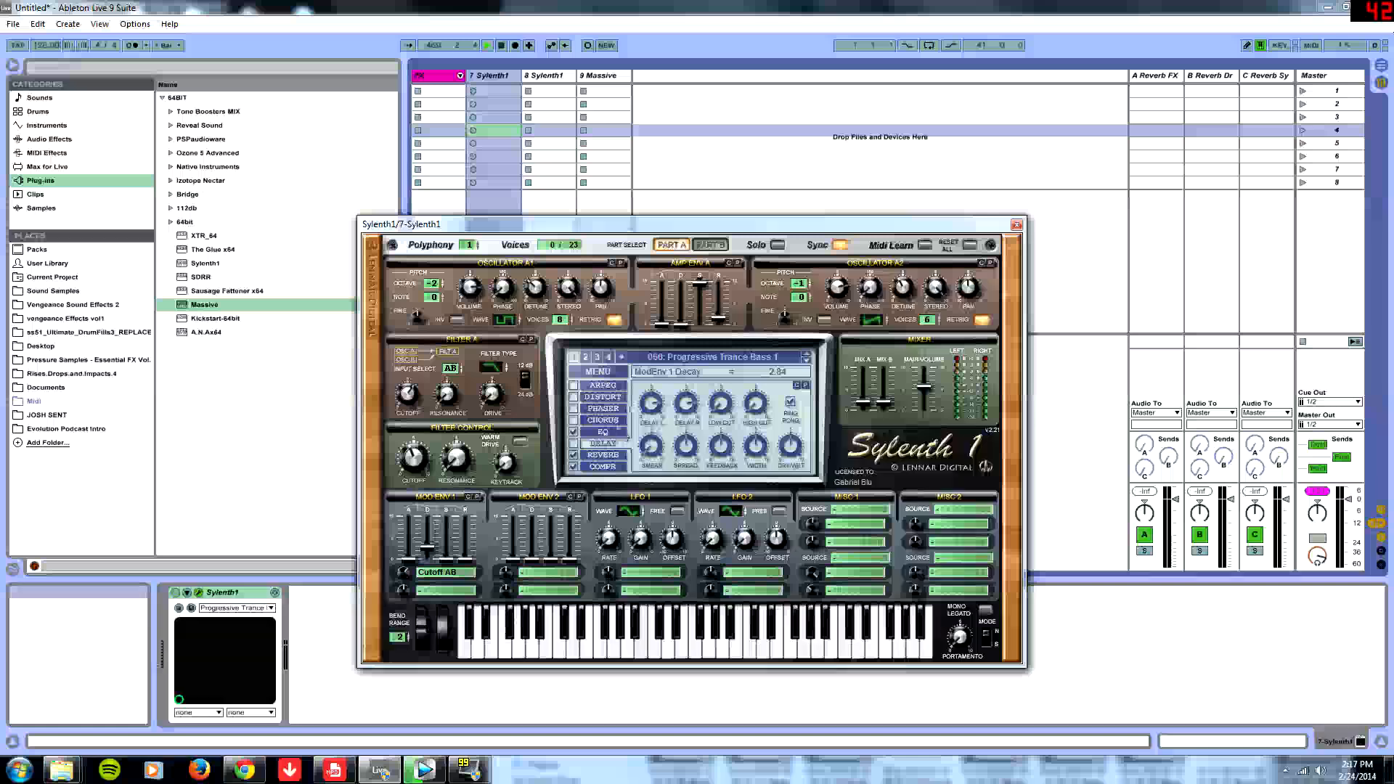
pyautogui.click(602, 432)
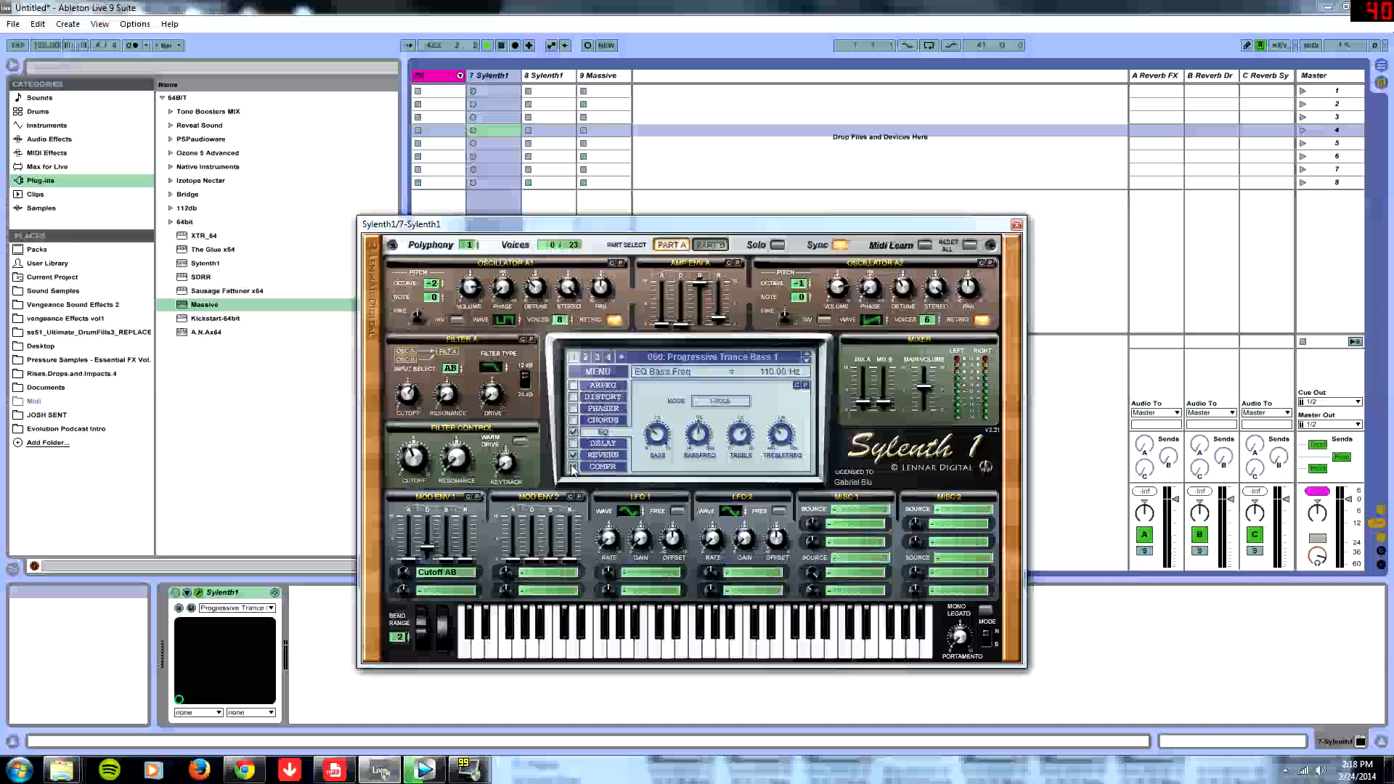
pyautogui.click(603, 455)
pyautogui.click(775, 443)
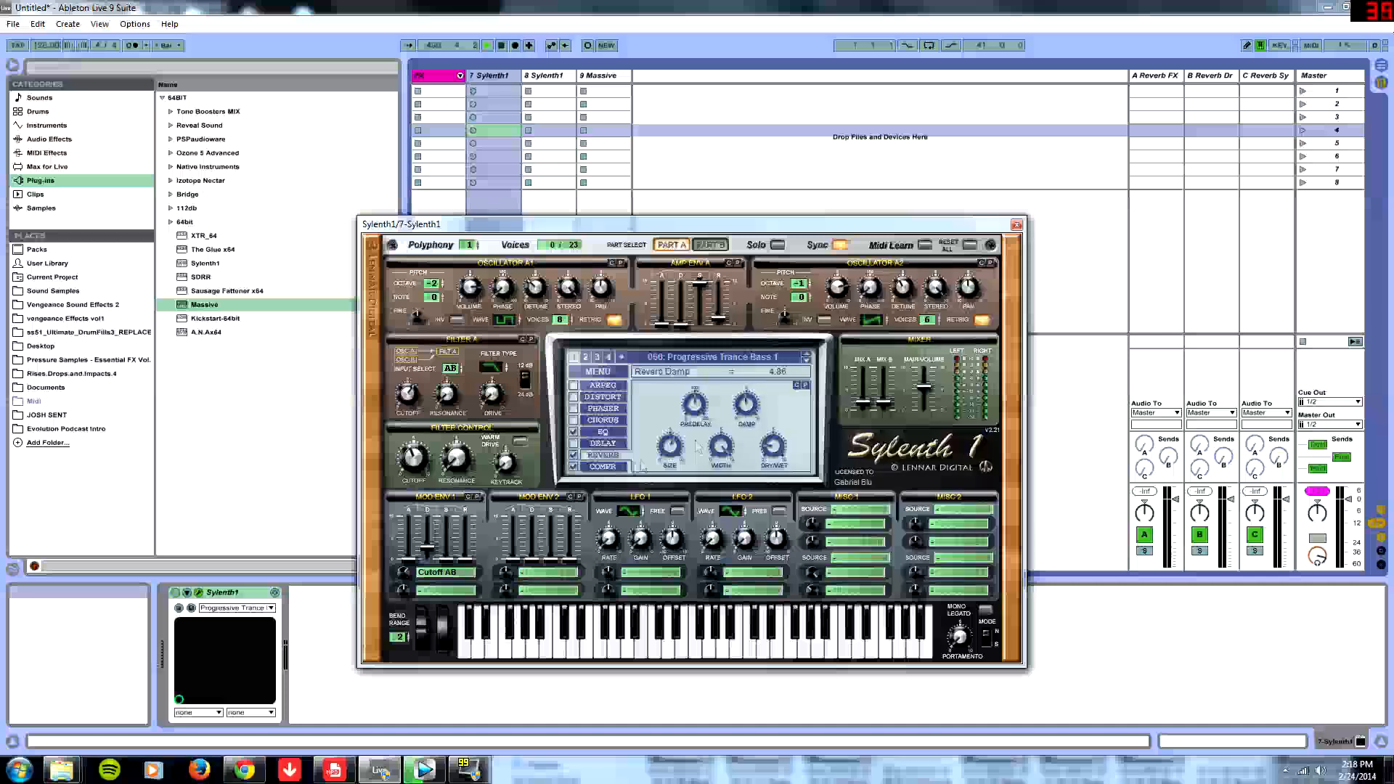
# Examine the compressor's settings, including its attack and release times
pyautogui.click(603, 466)
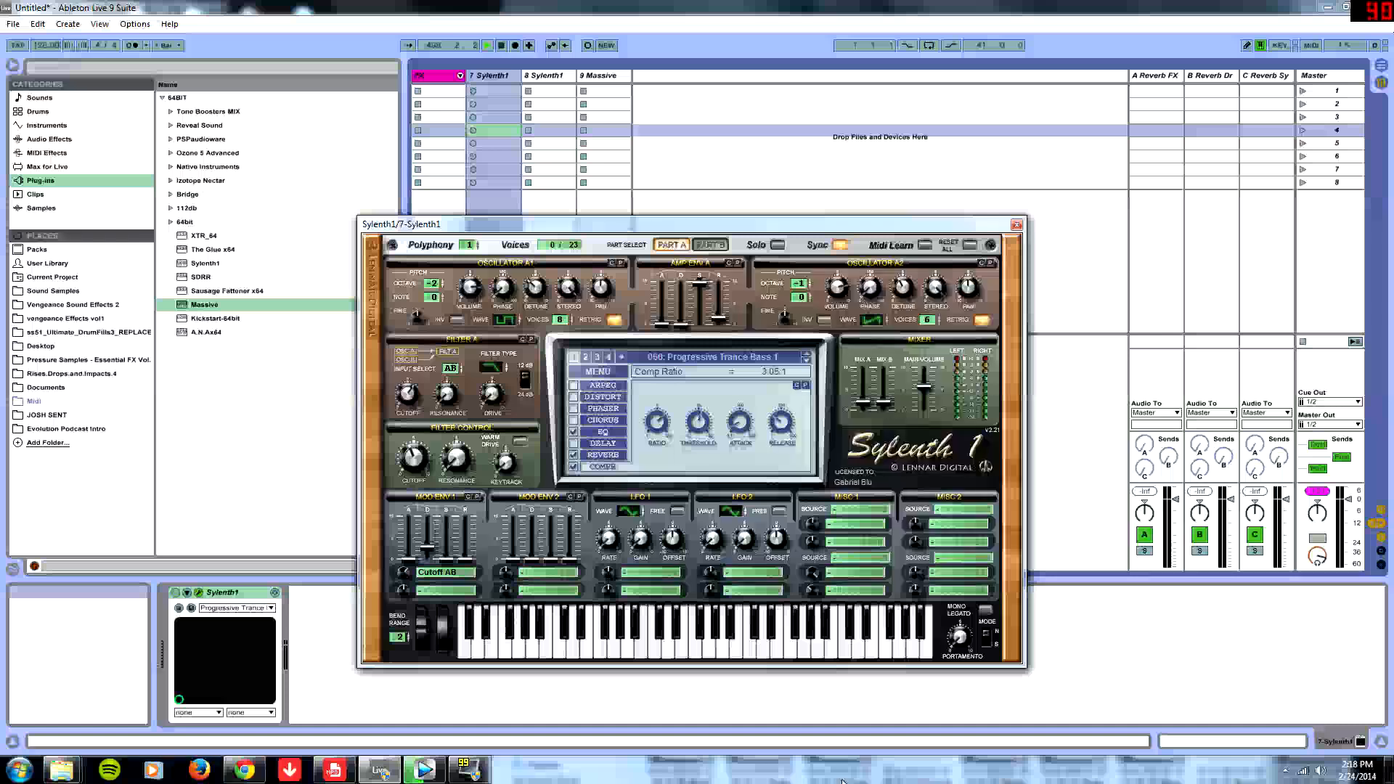
pyautogui.click(737, 426)
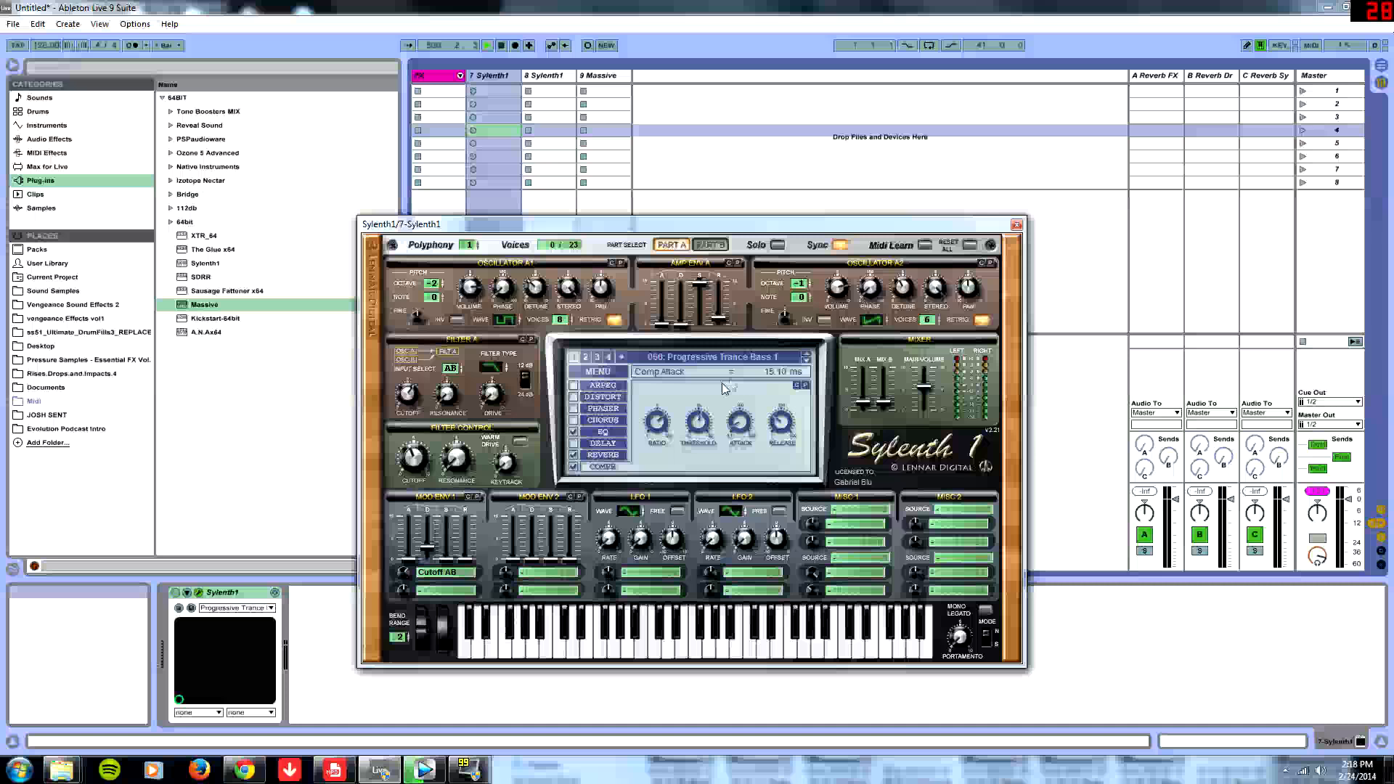
pyautogui.click(777, 422)
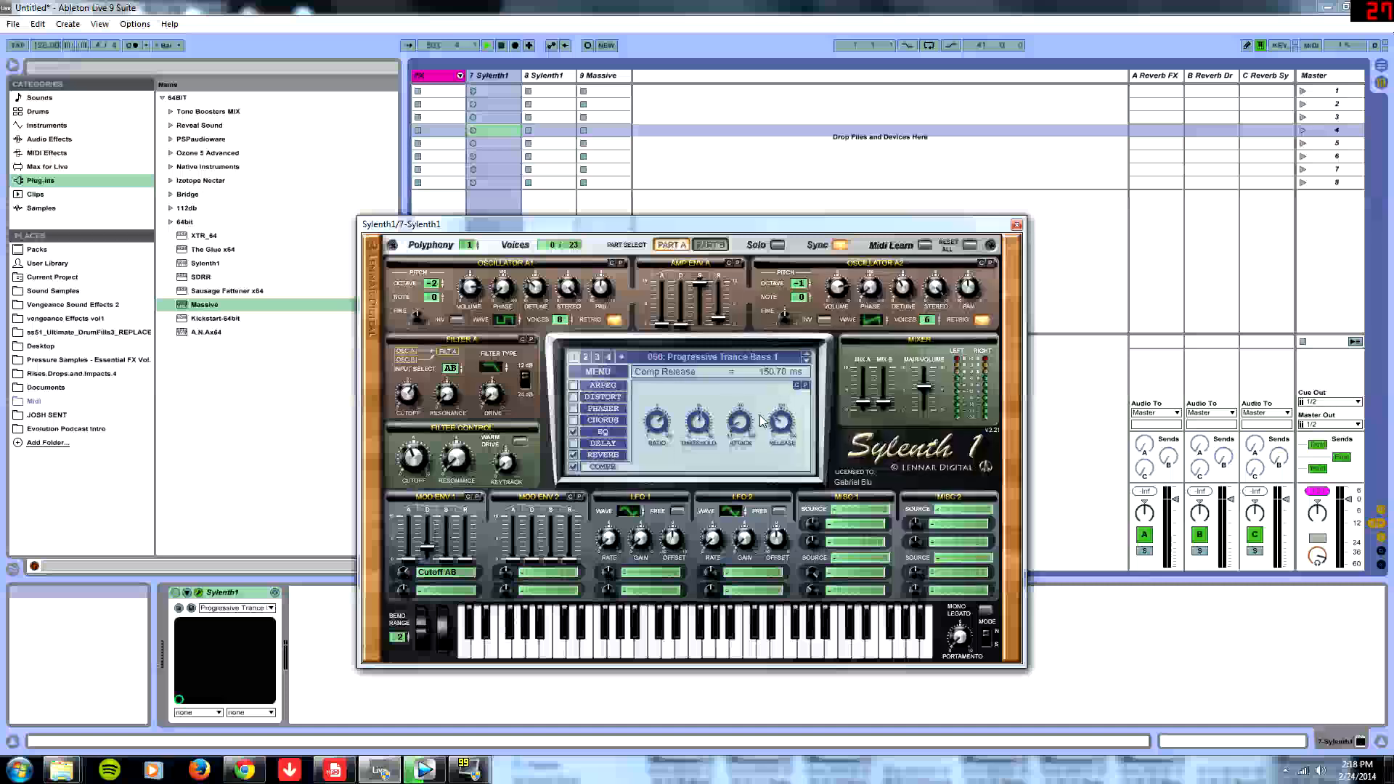
# Check the mixer's Mix B level and compare Part A with Part B once more
pyautogui.click(882, 403)
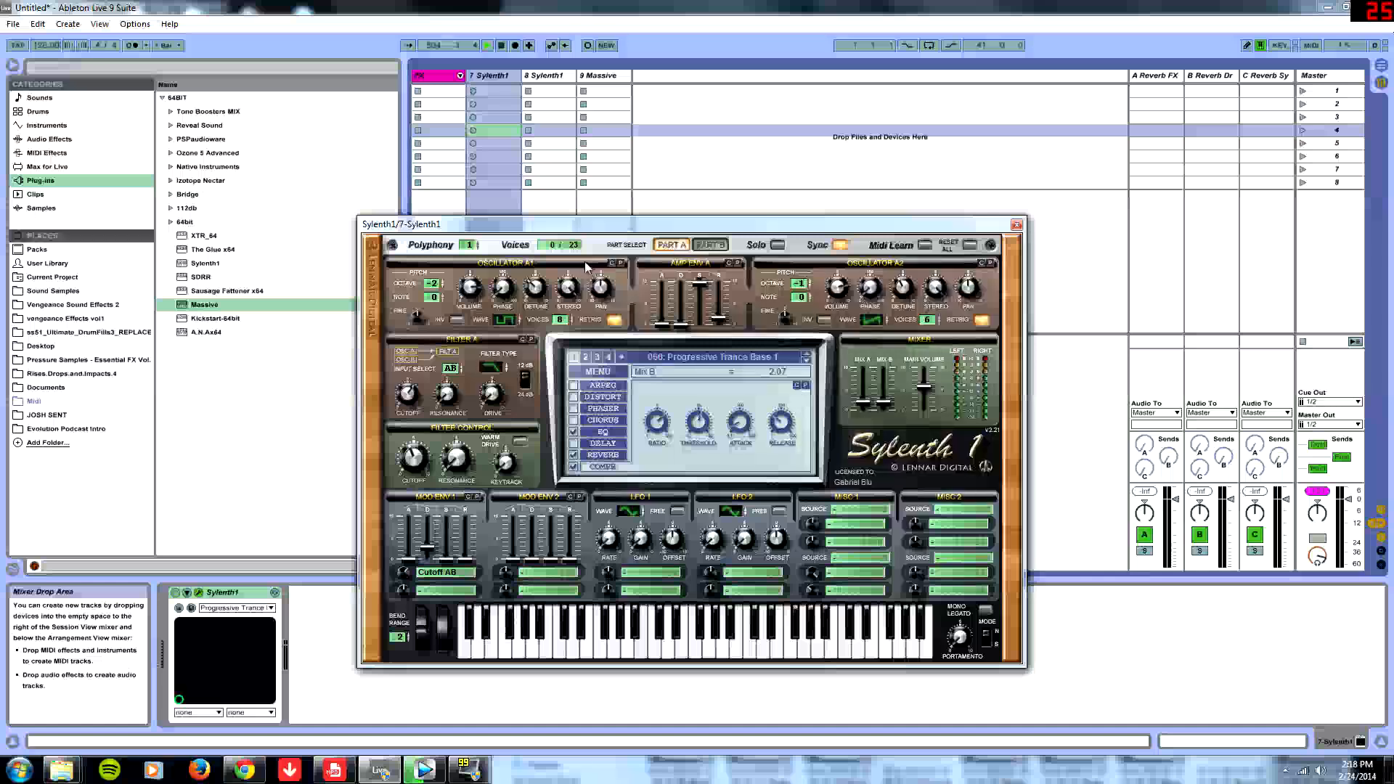
pyautogui.click(671, 246)
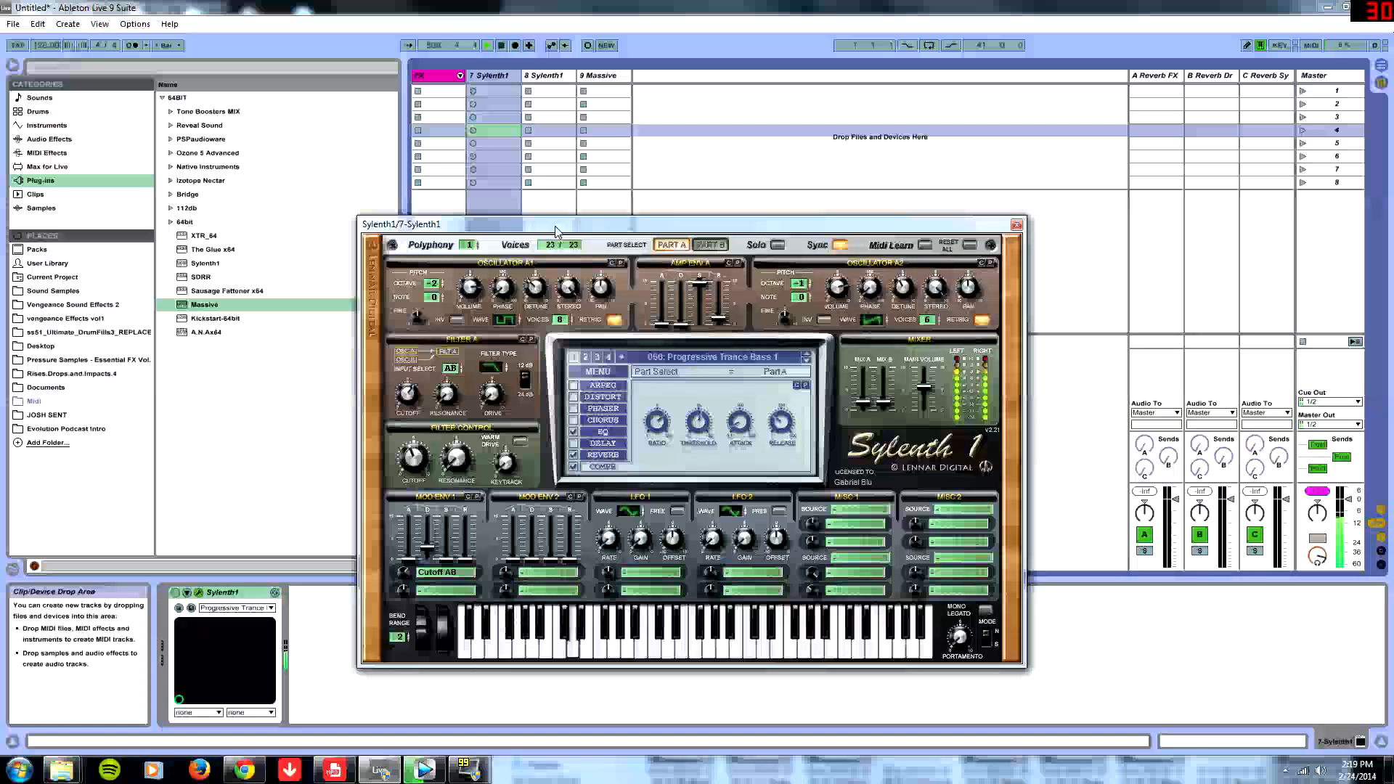
pyautogui.click(709, 246)
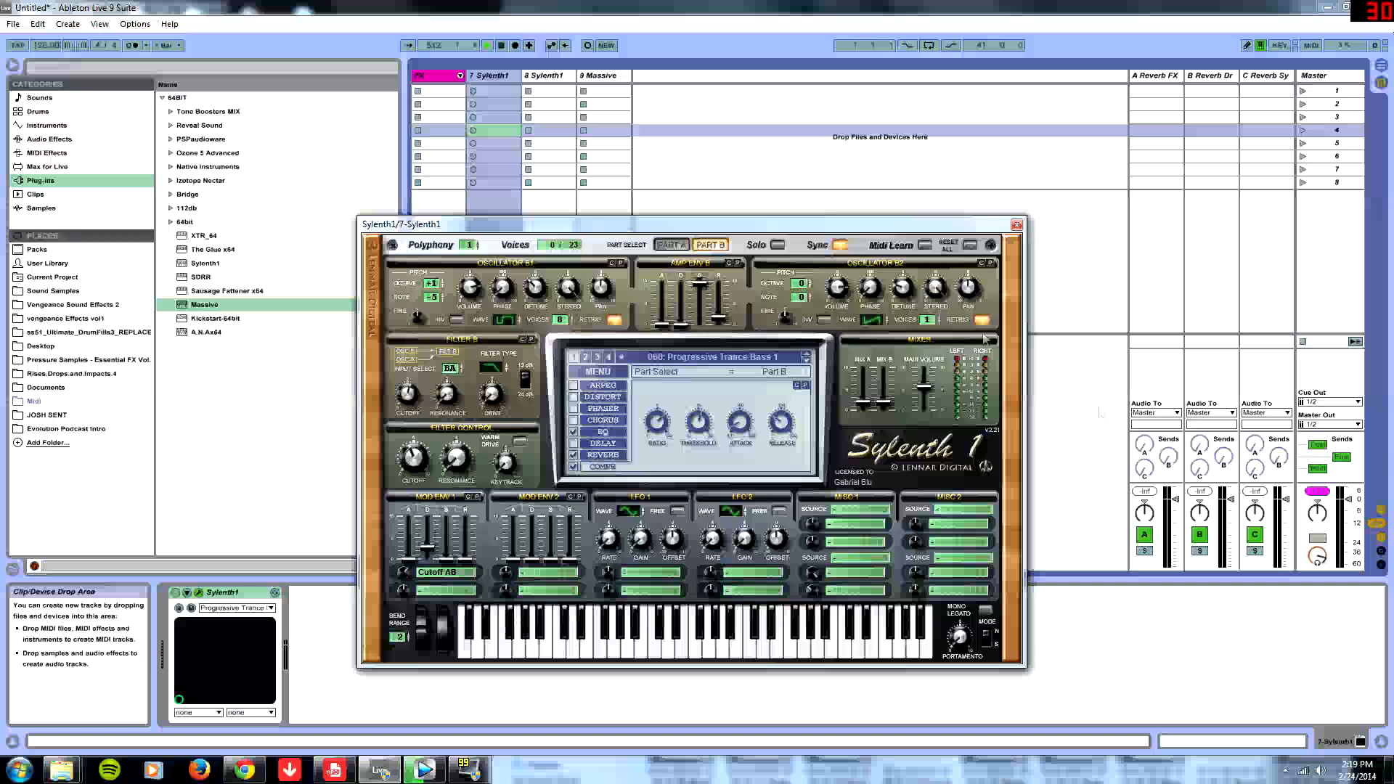
# Close the Progressive Trance Bass plug-in window, then delete that Sylenth1 instrument and its track
pyautogui.click(1016, 225)
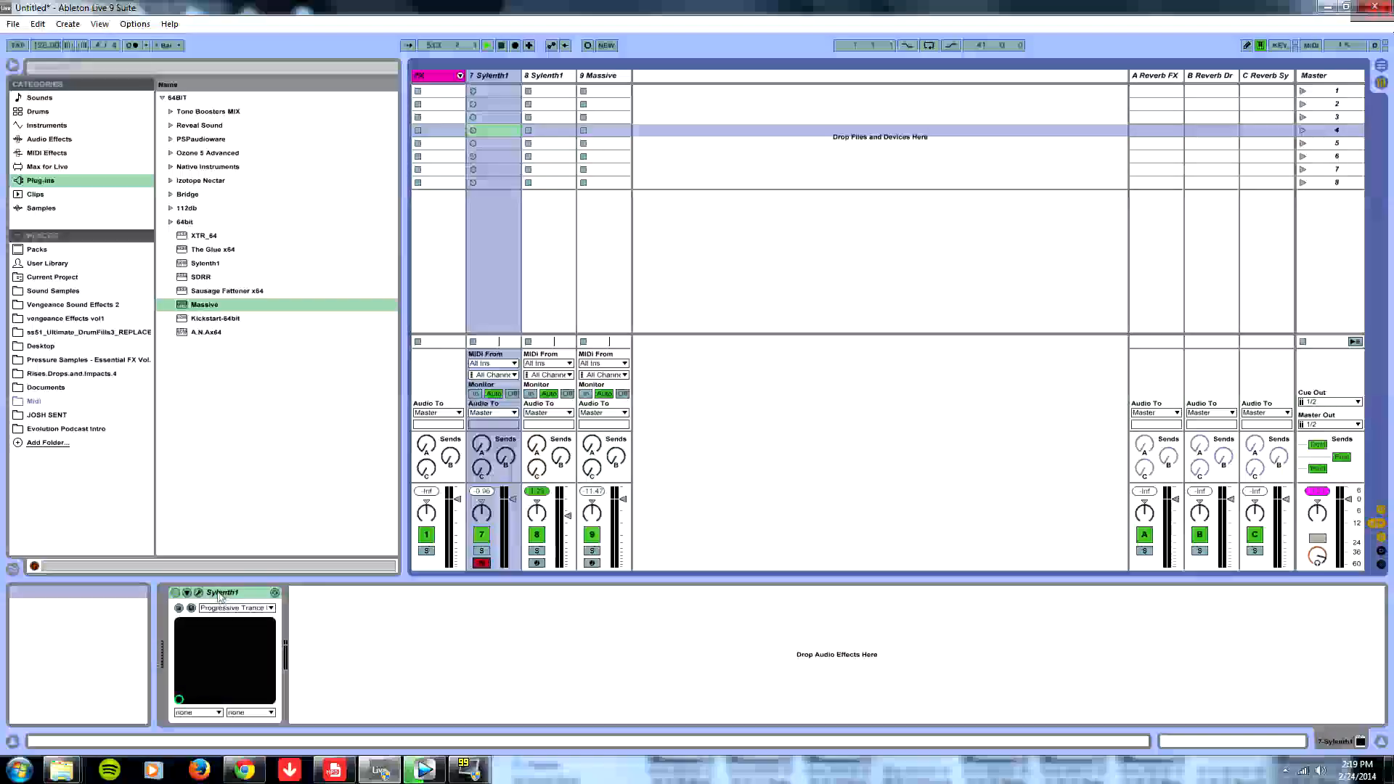
pyautogui.click(231, 593)
pyautogui.press('Delete')
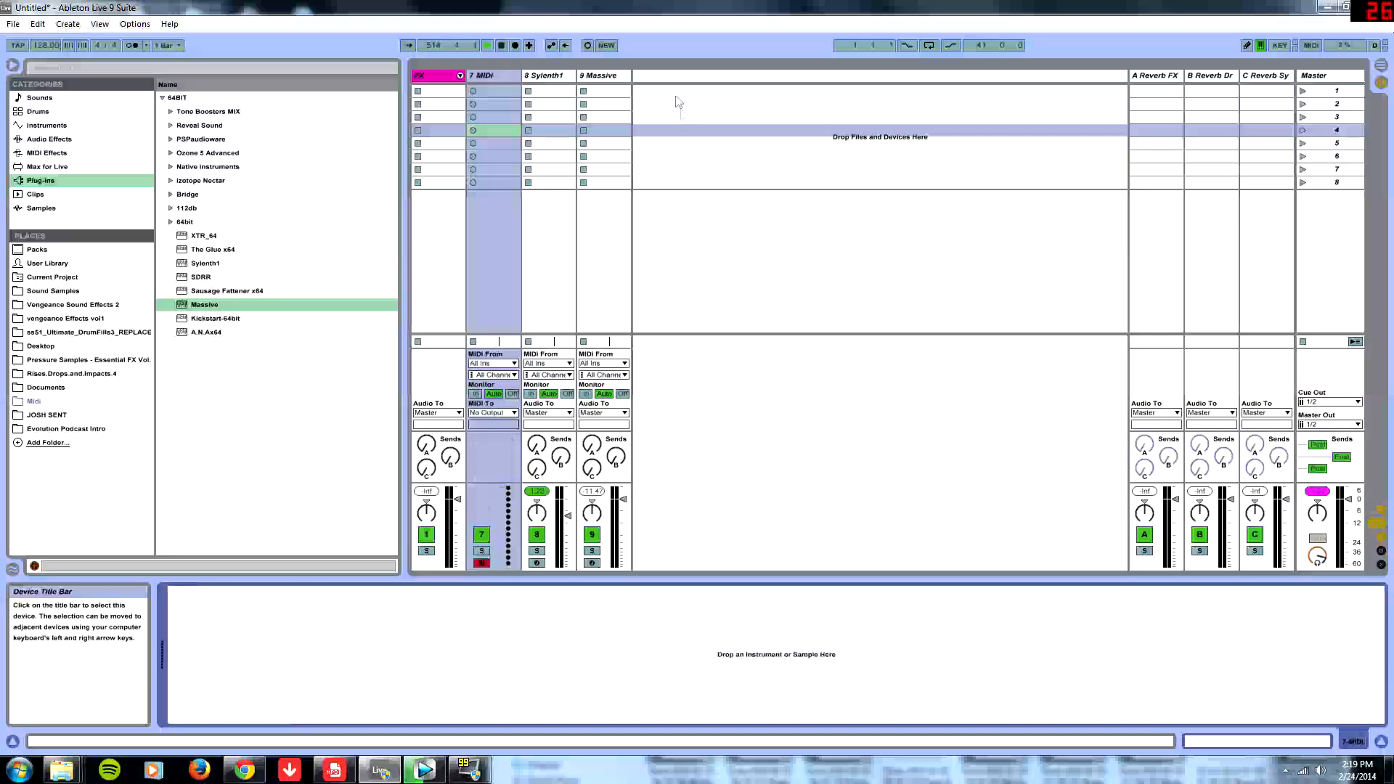
pyautogui.click(502, 75)
pyautogui.press('Delete')
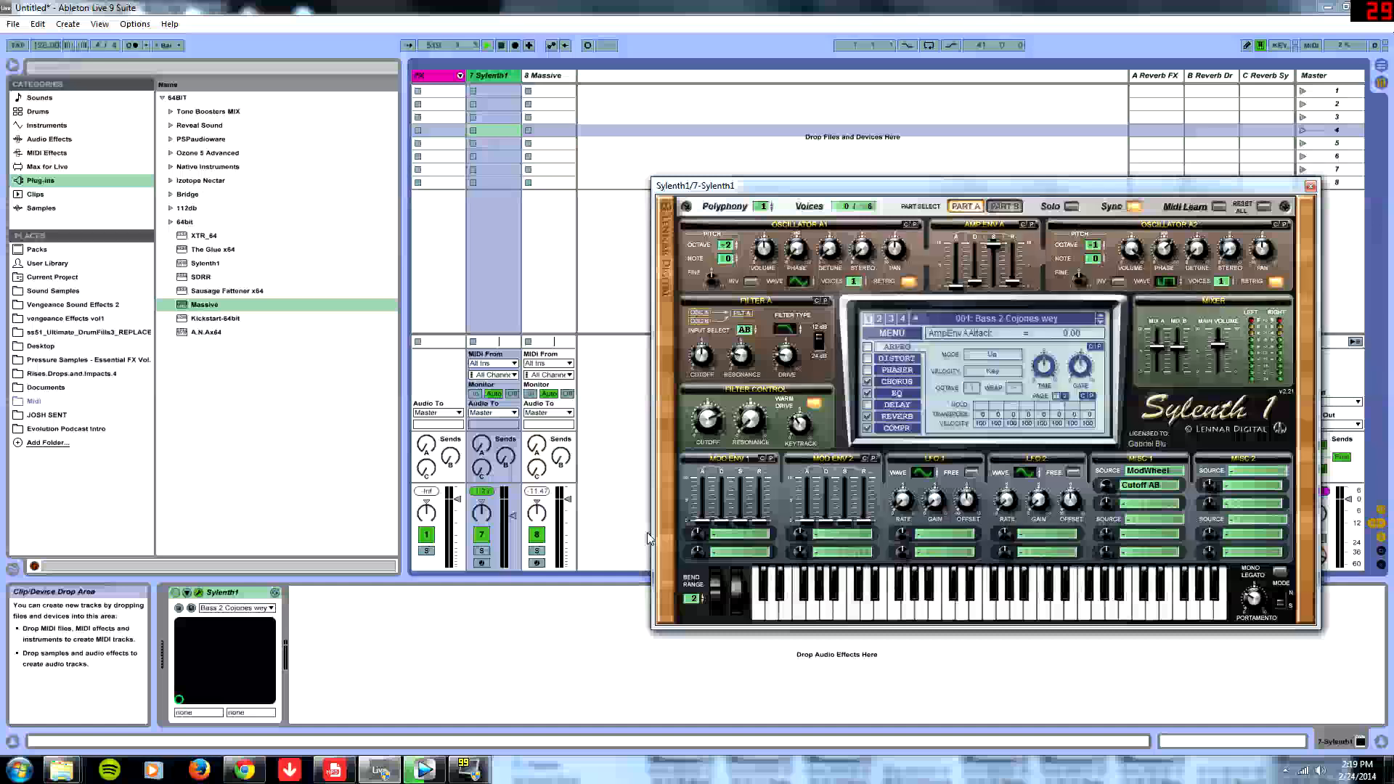
# Arm the remaining Sylenth1 track and play notes to audition the Bass 2 Cojones wey preset
pyautogui.click(481, 563)
pyautogui.press('g')
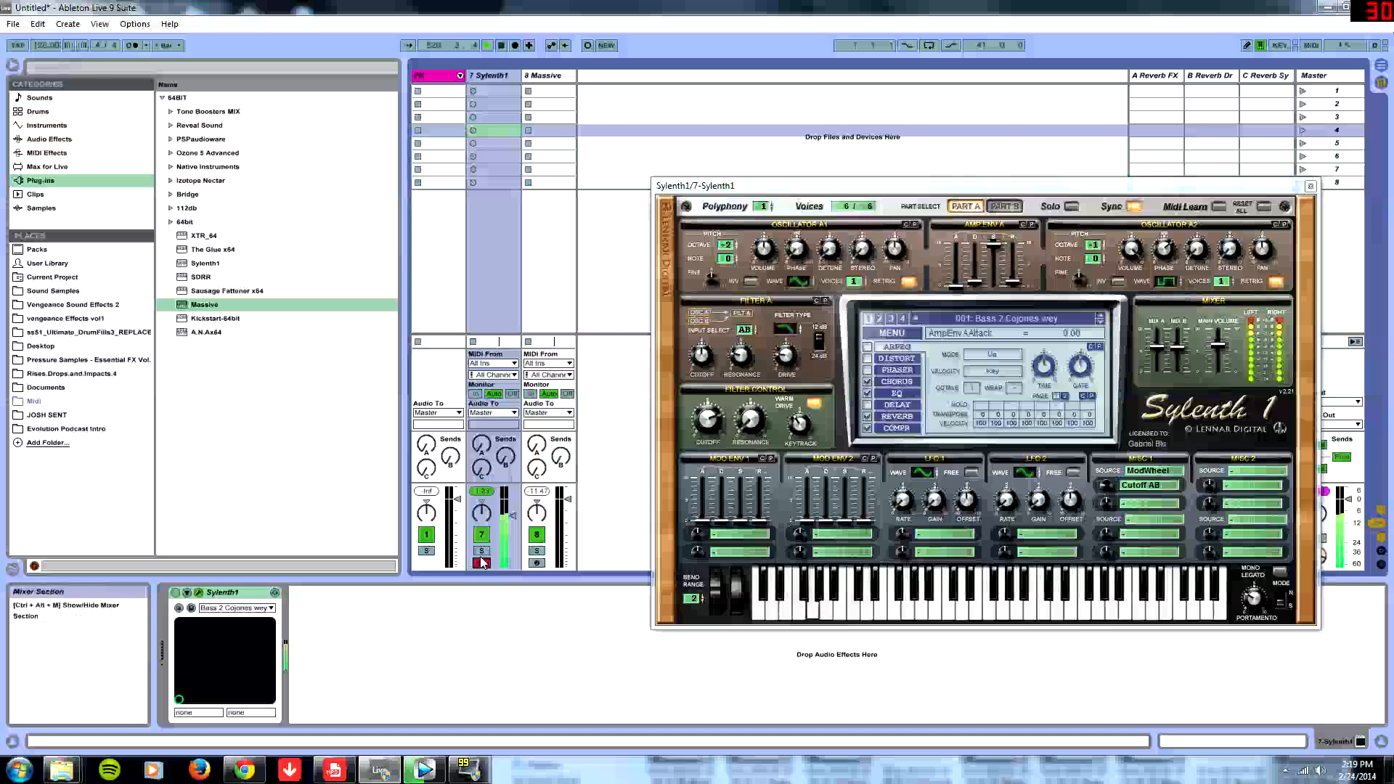
pyautogui.press('a')
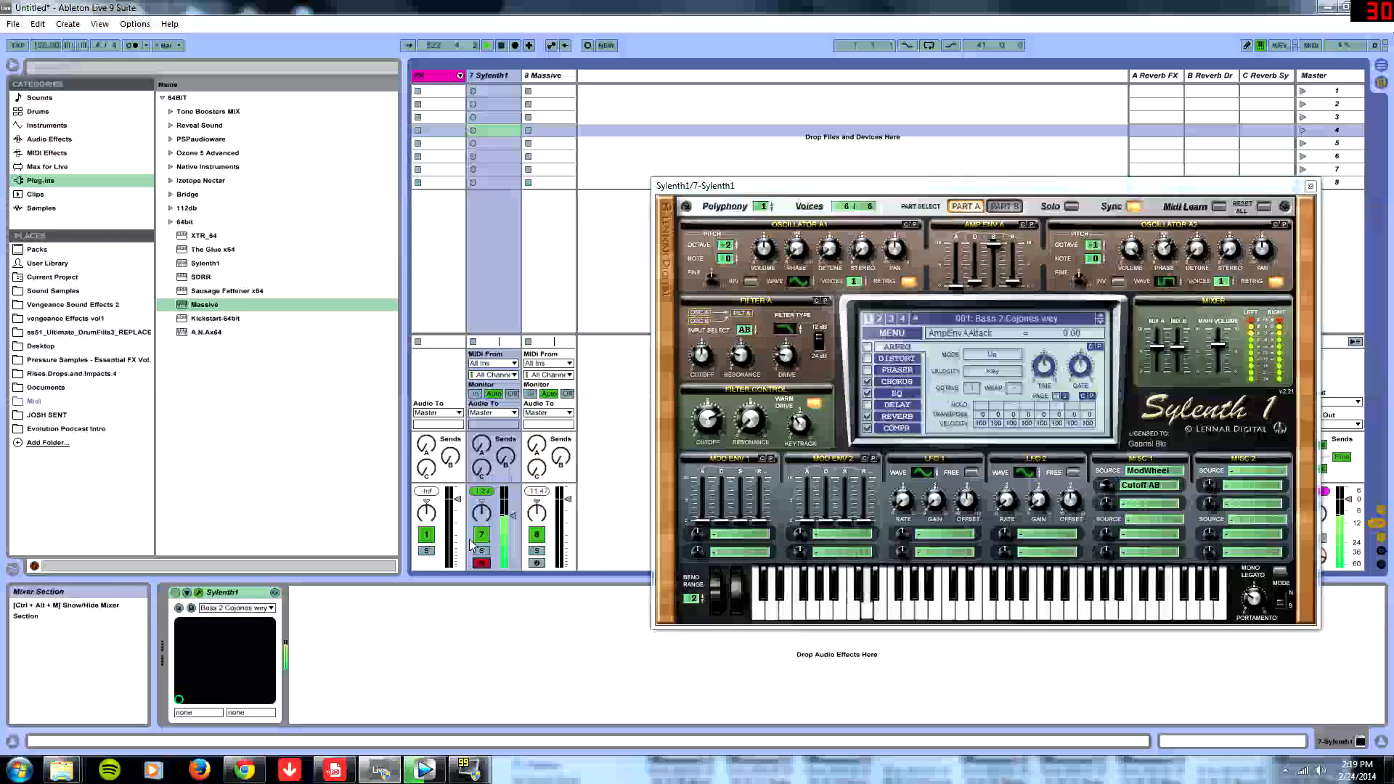
# Compare Part B with Part A and check oscillator A1's waveform and octave
pyautogui.click(1003, 206)
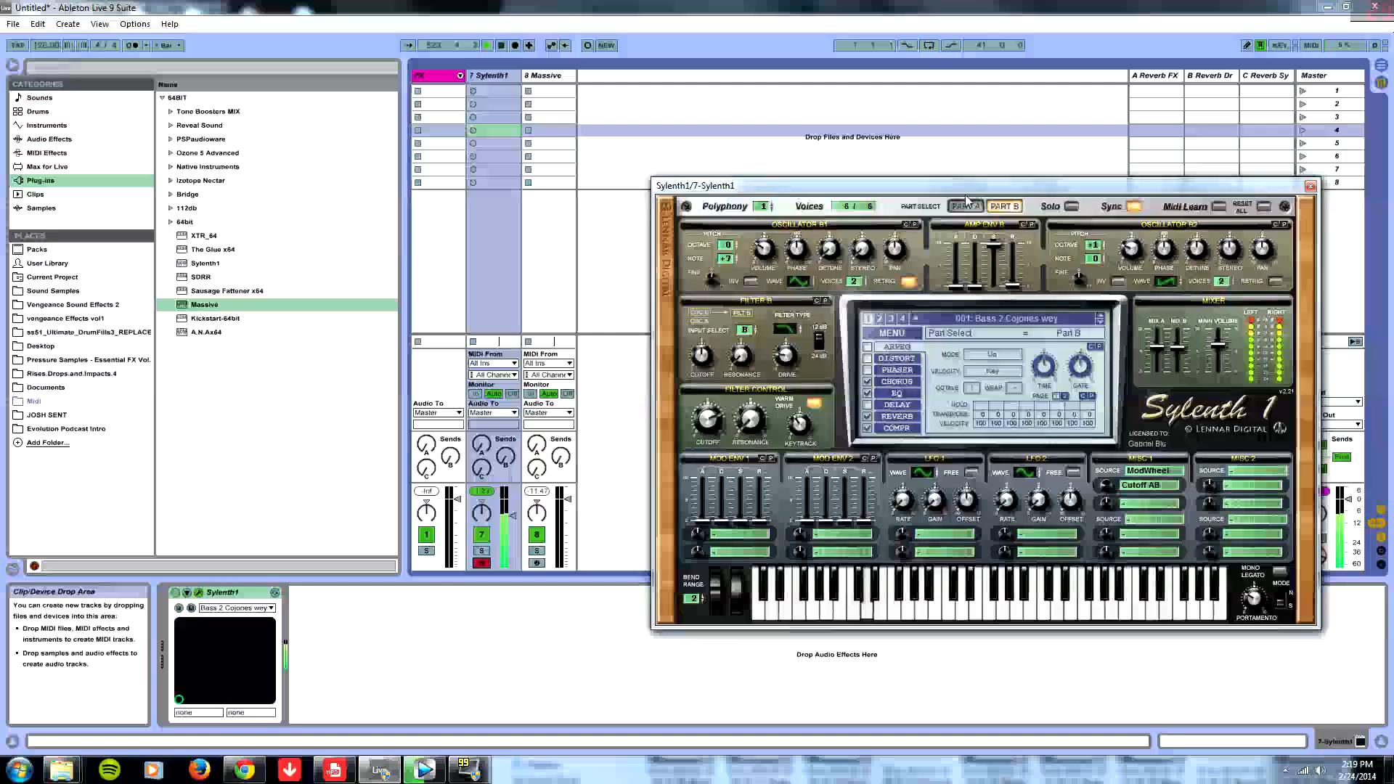
pyautogui.click(965, 206)
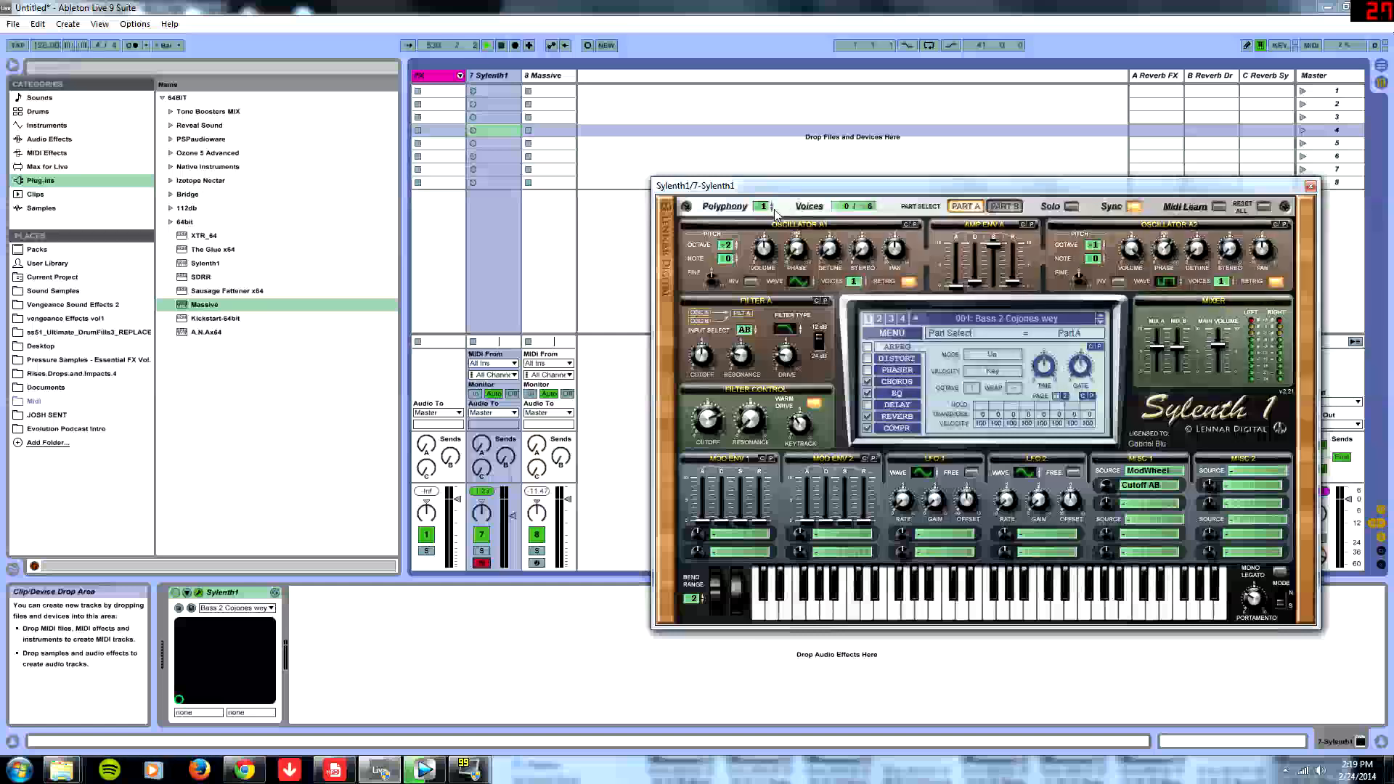
pyautogui.click(799, 284)
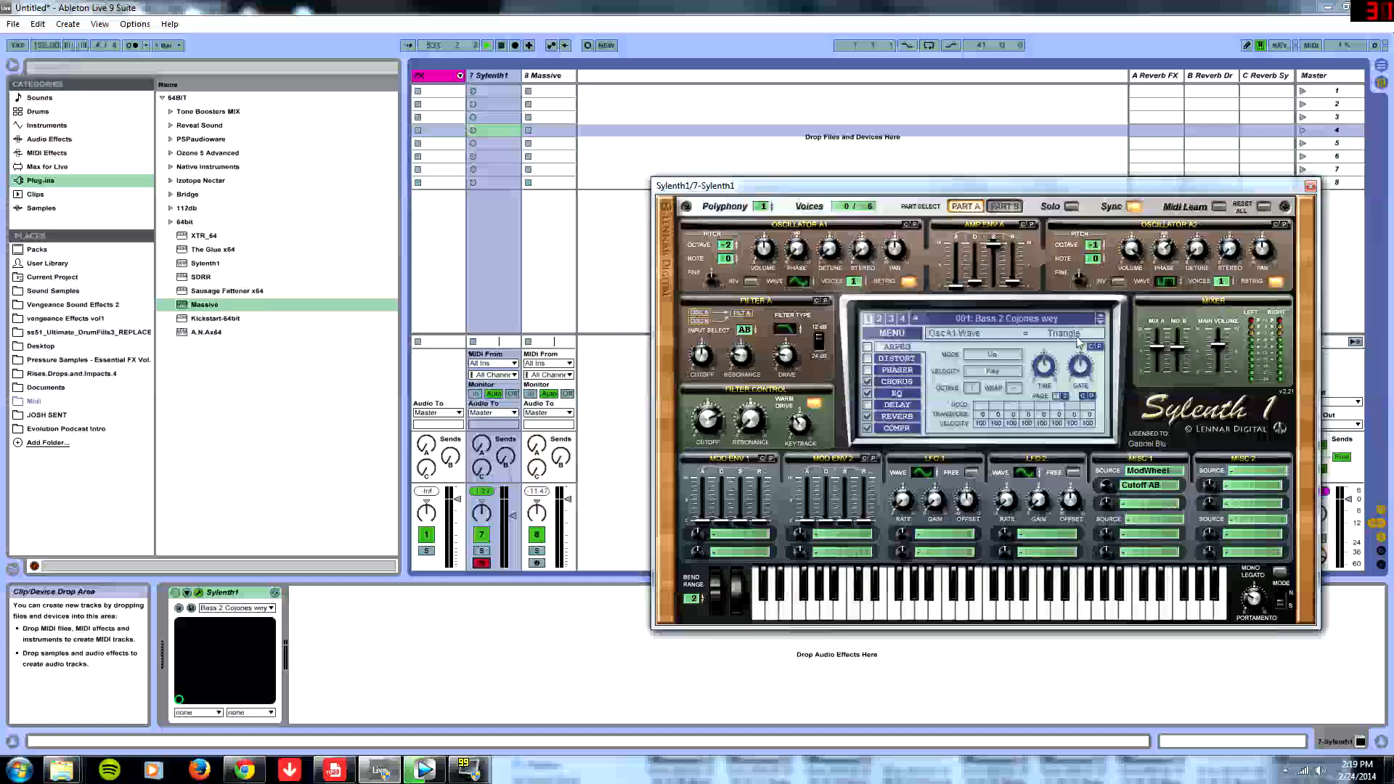
pyautogui.click(726, 247)
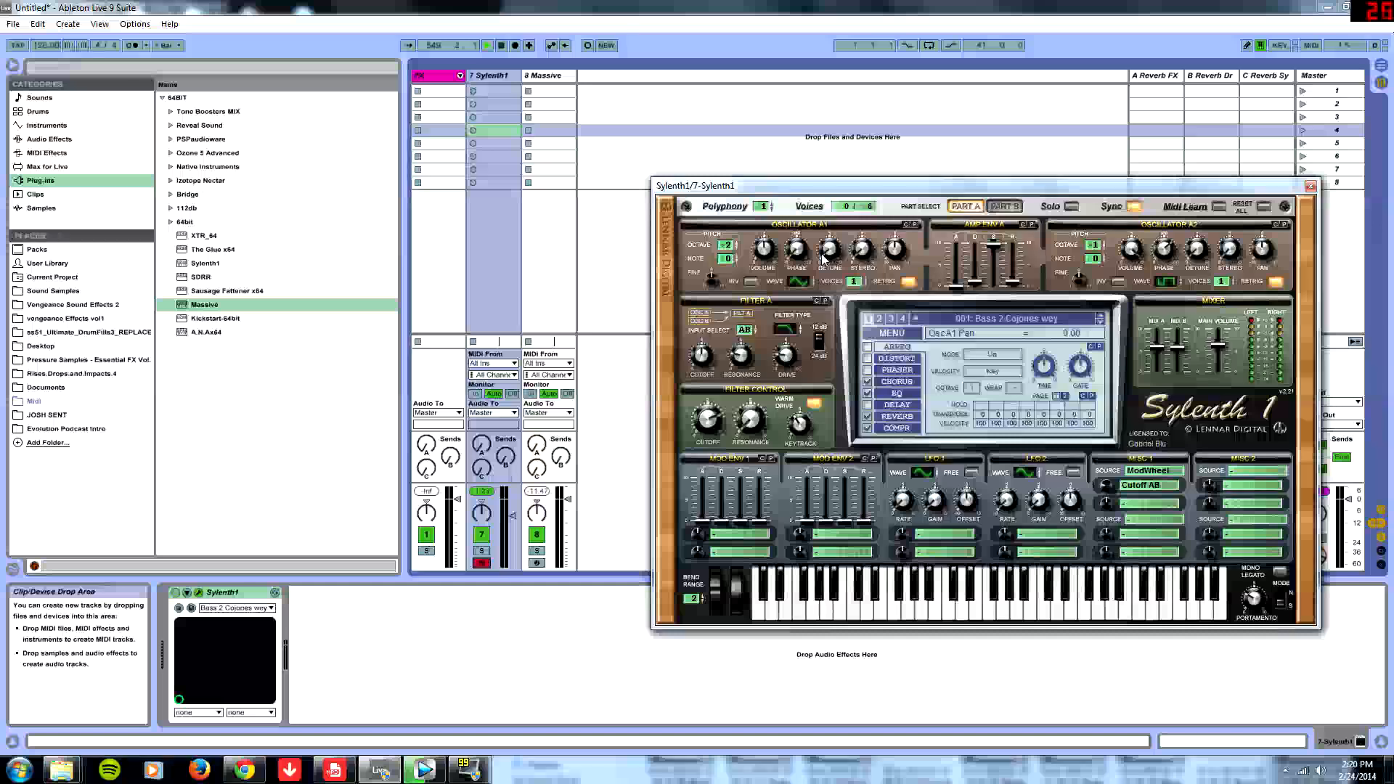
# Turn on Solo and set the voices of oscillators A2, B1 and B2 to 0 to isolate oscillator A1
pyautogui.click(1072, 206)
pyautogui.click(1230, 284)
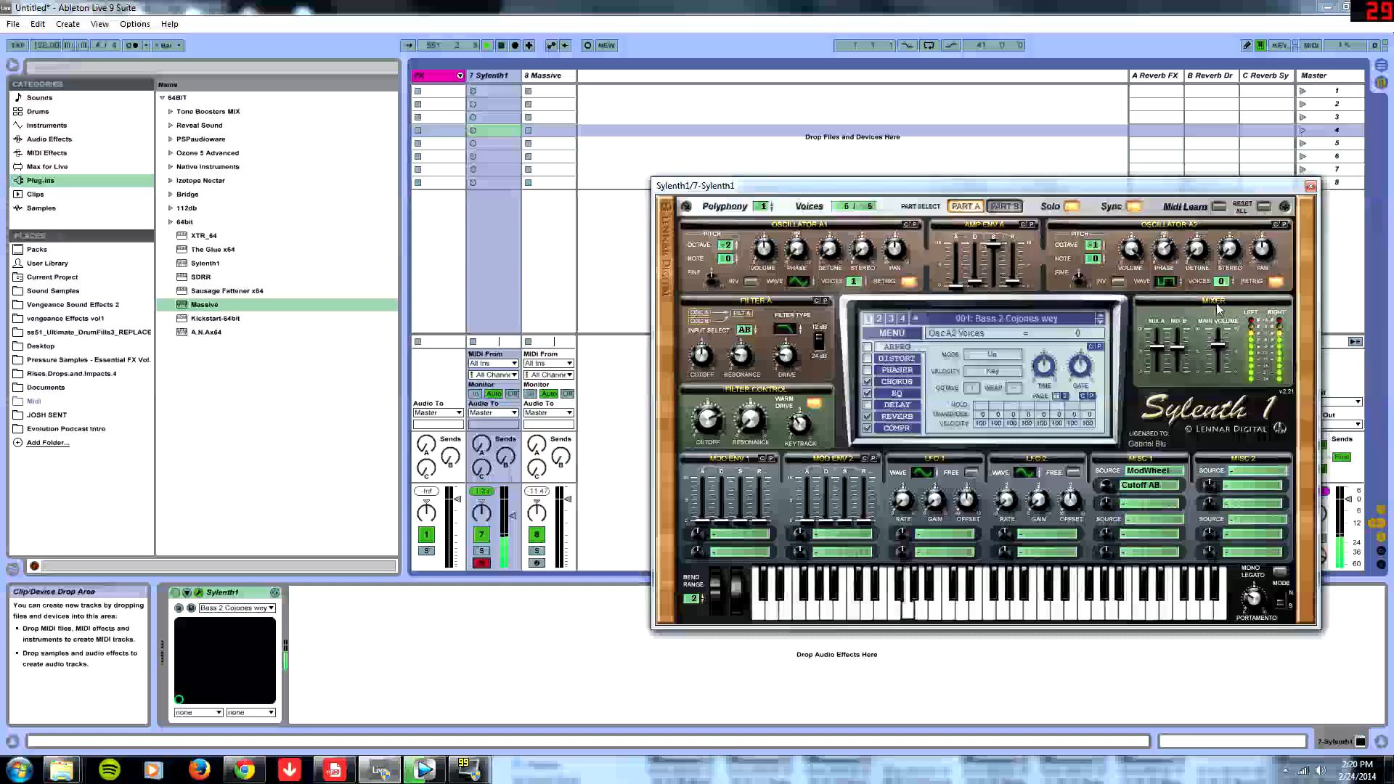
pyautogui.click(1003, 208)
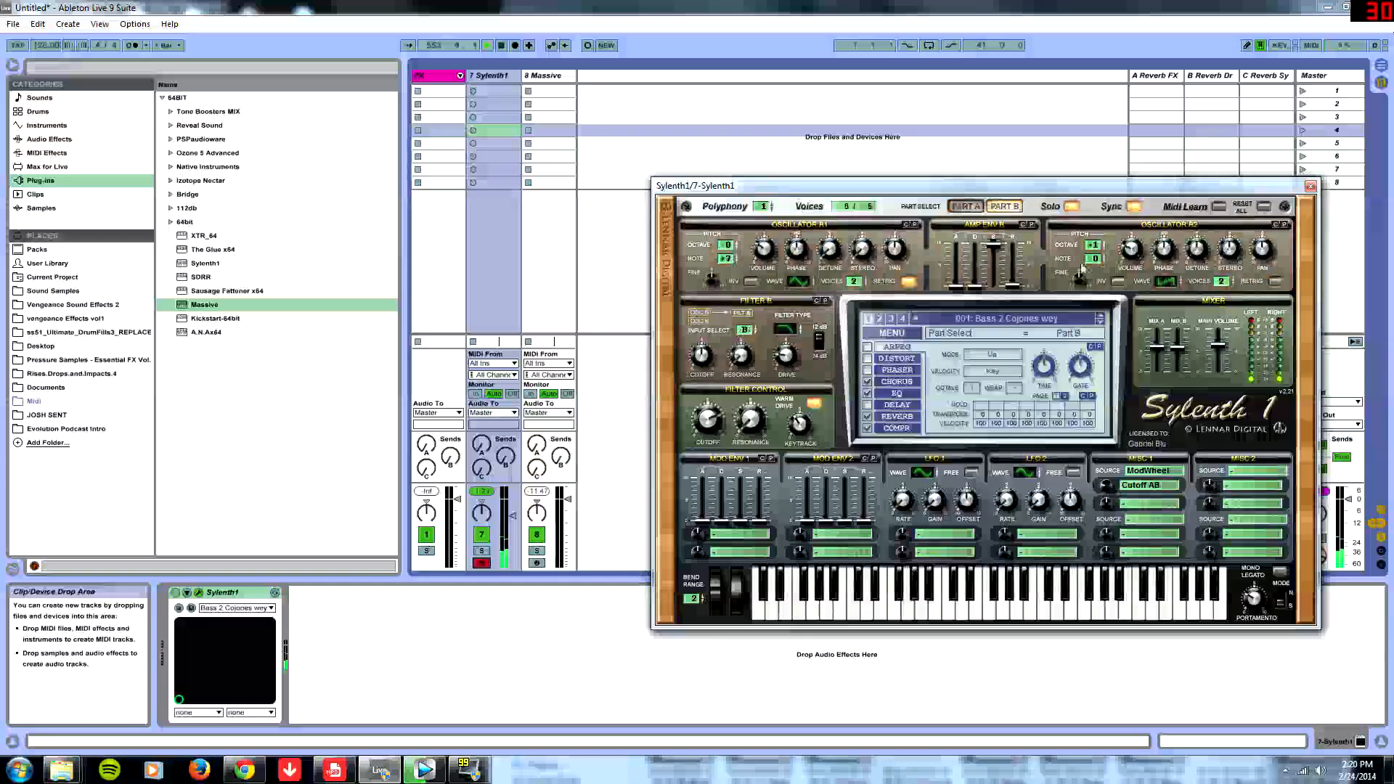
pyautogui.doubleClick(1230, 284)
pyautogui.doubleClick(863, 284)
pyautogui.click(966, 207)
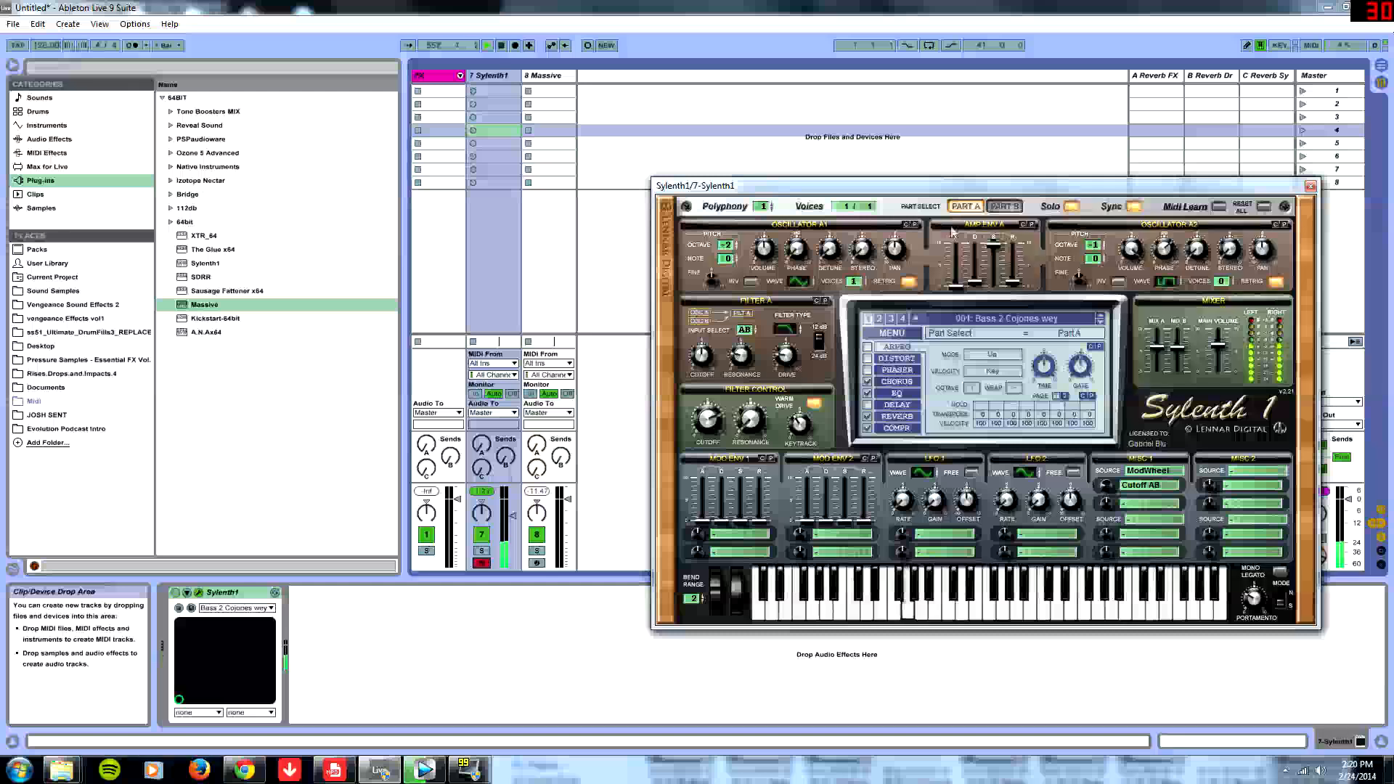
# Restore the voices to 1 for oscillator A2 and 2 for B1 and B2, and turn Solo off in Part A
pyautogui.click(1231, 279)
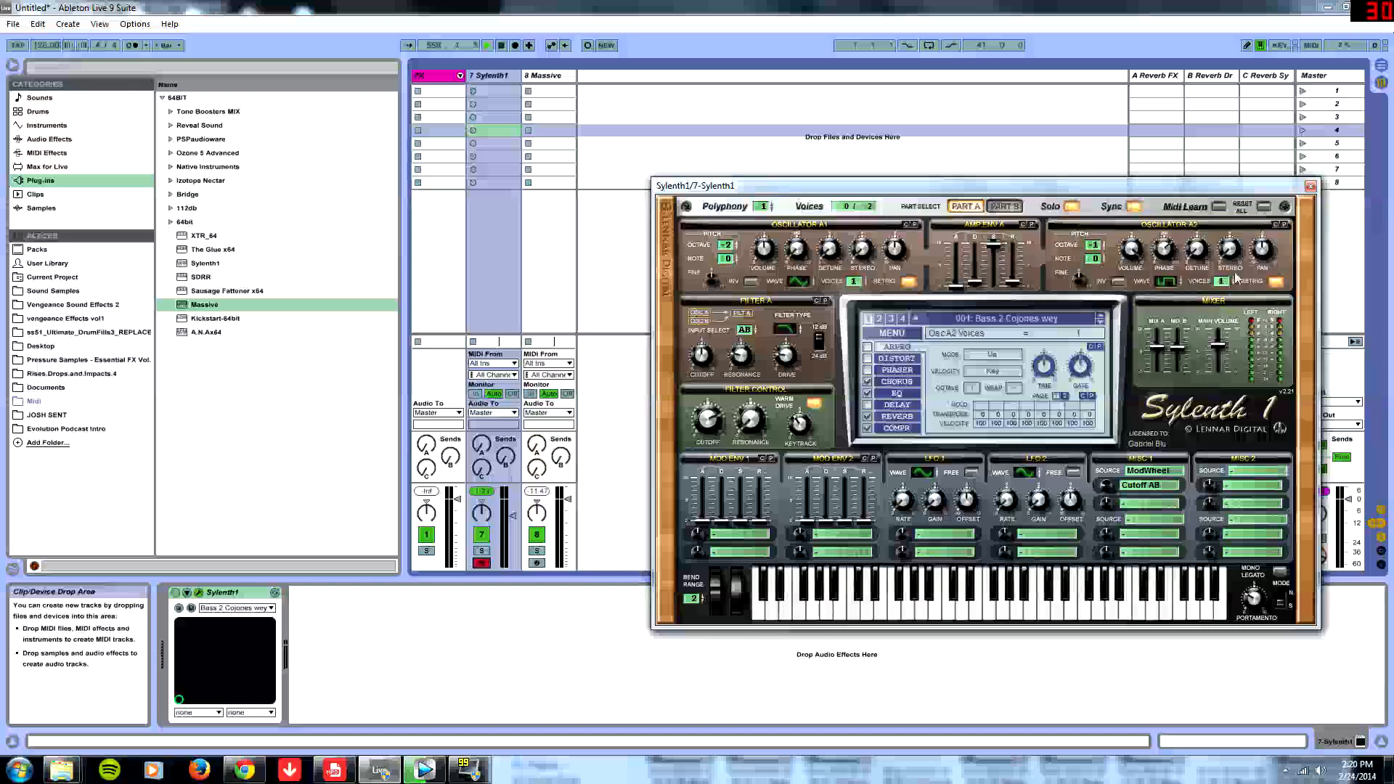
pyautogui.click(997, 208)
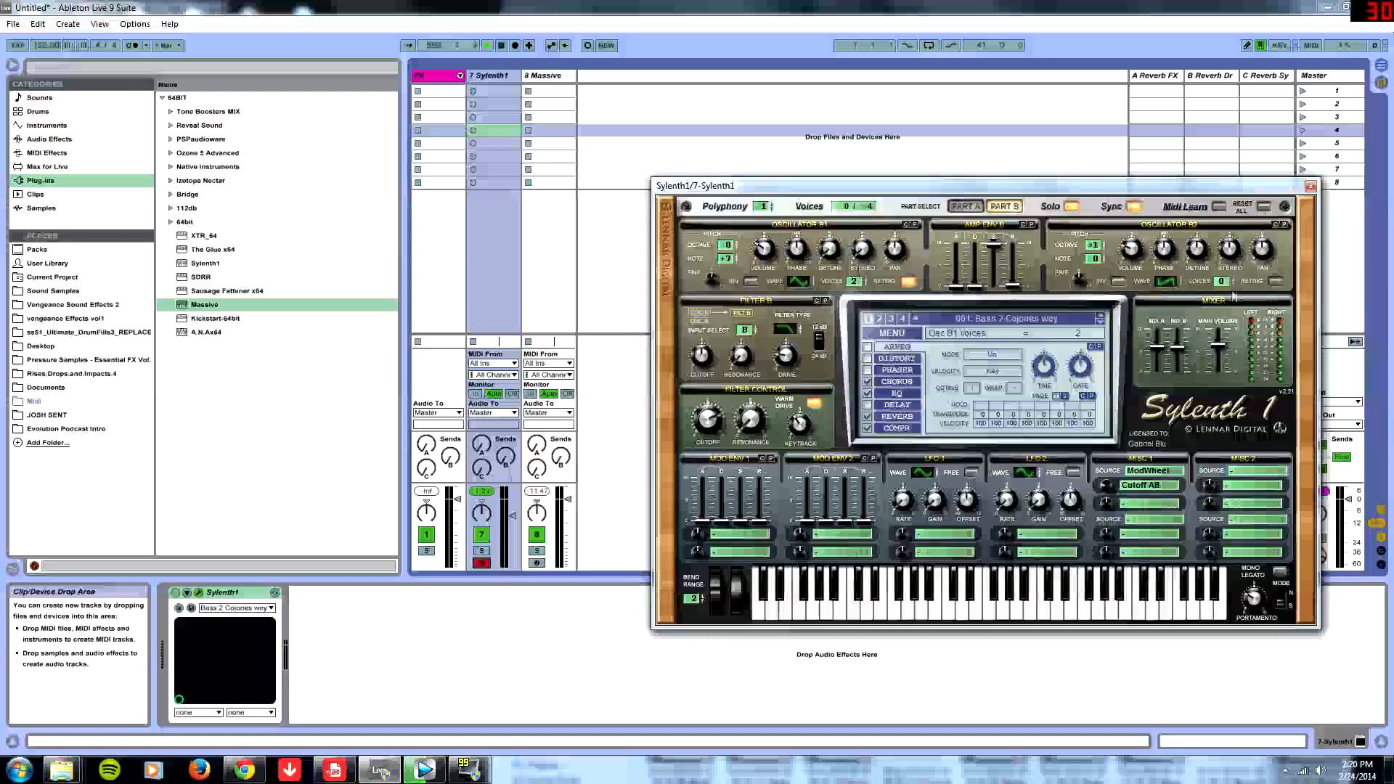
pyautogui.moveTo(1229, 269); pyautogui.dragTo(1233, 258)
pyautogui.click(966, 208)
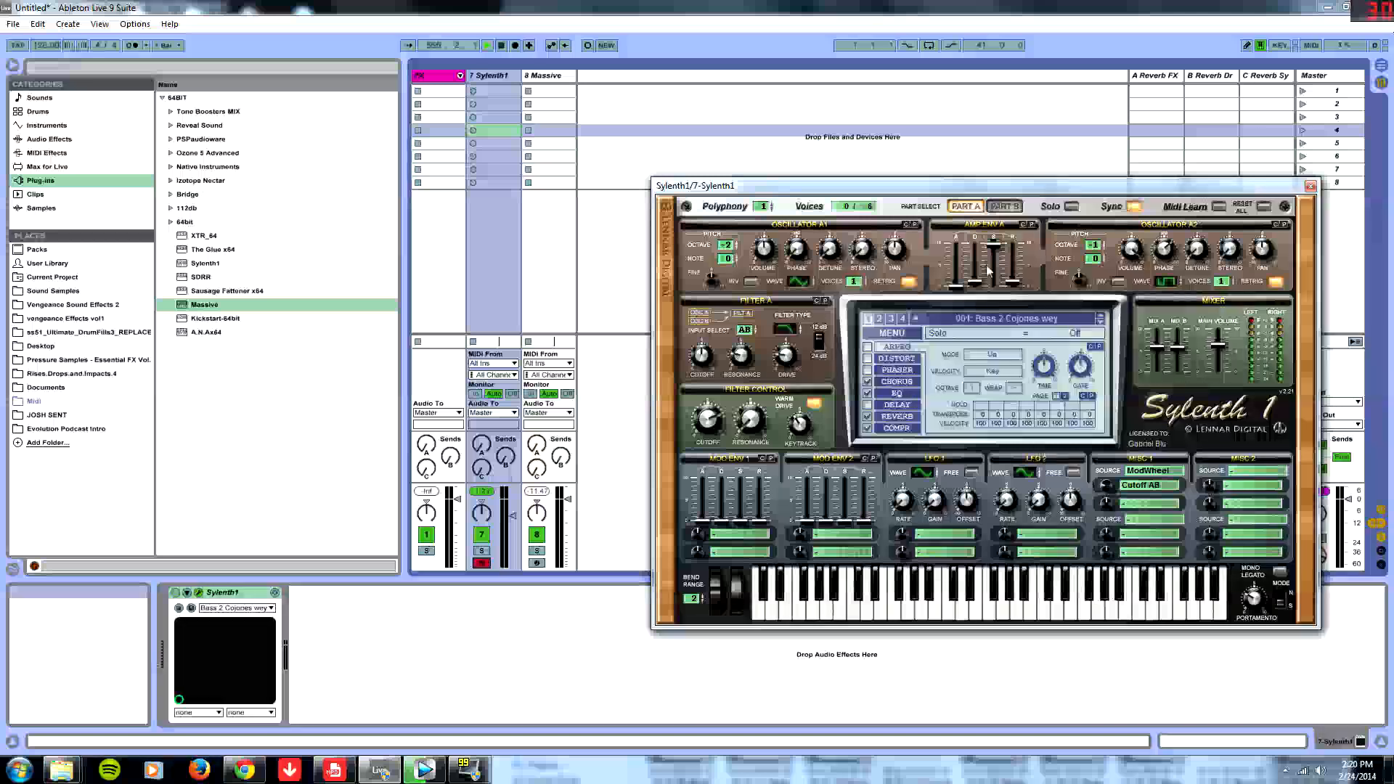
# Set oscillator A2's voices to 0 and check Part A's amp envelope decay, filter control cutoff and key tracking
pyautogui.moveTo(976, 281); pyautogui.dragTo(976, 280)
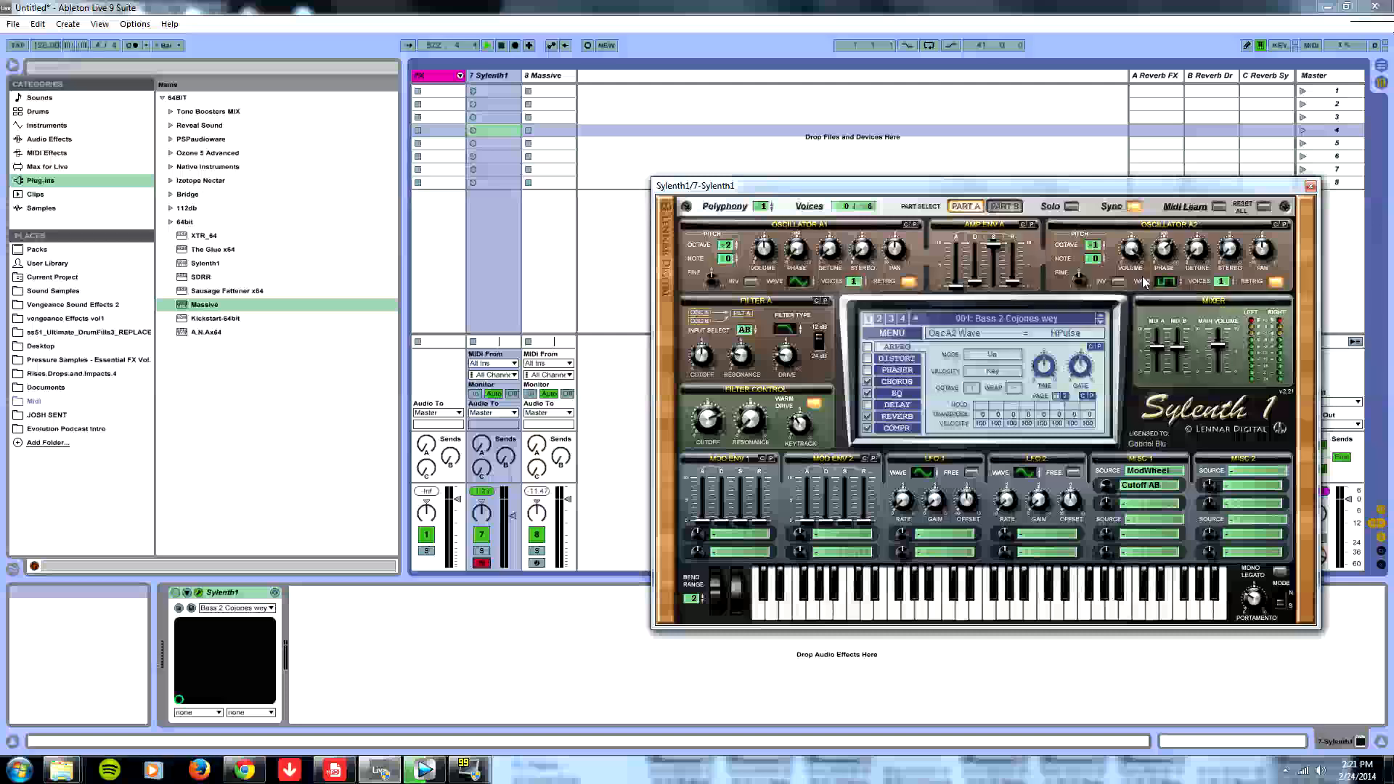
pyautogui.click(1222, 287)
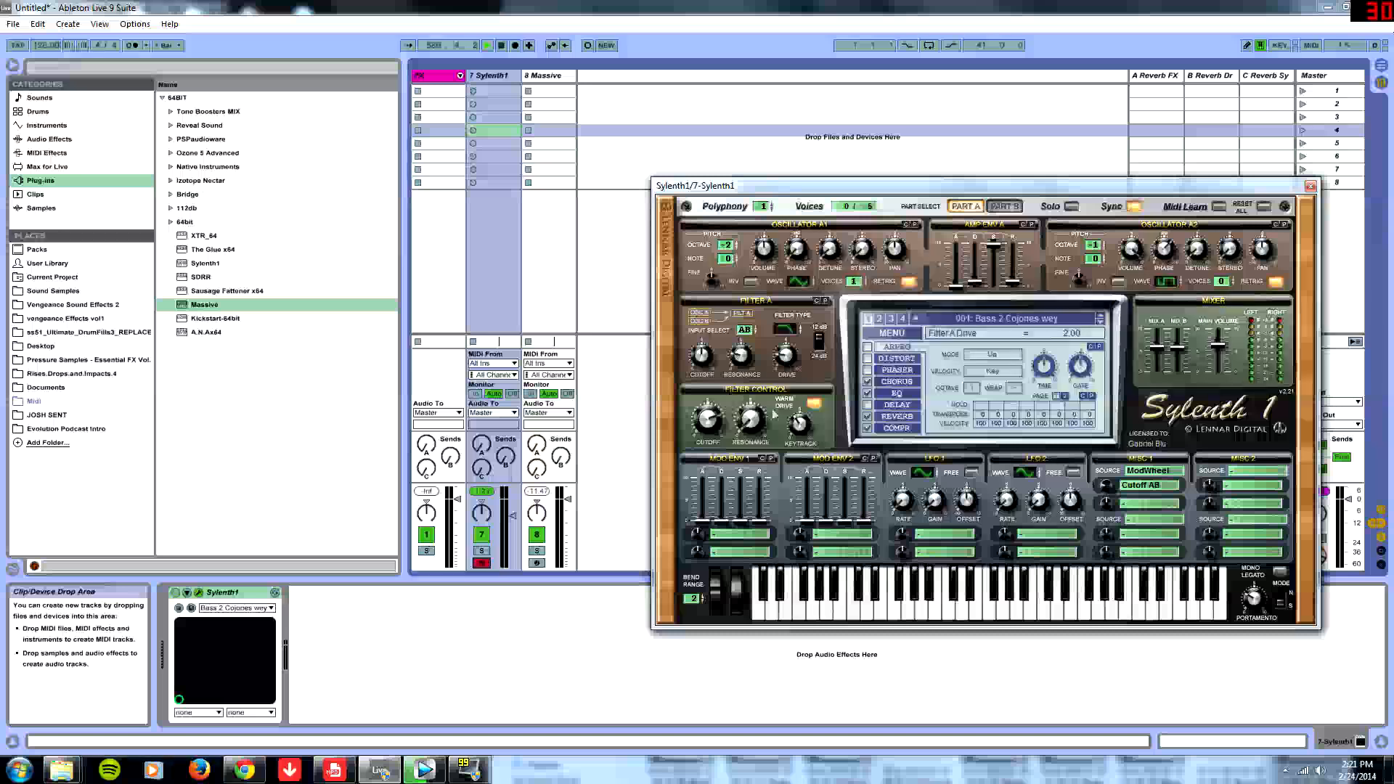
pyautogui.click(695, 420)
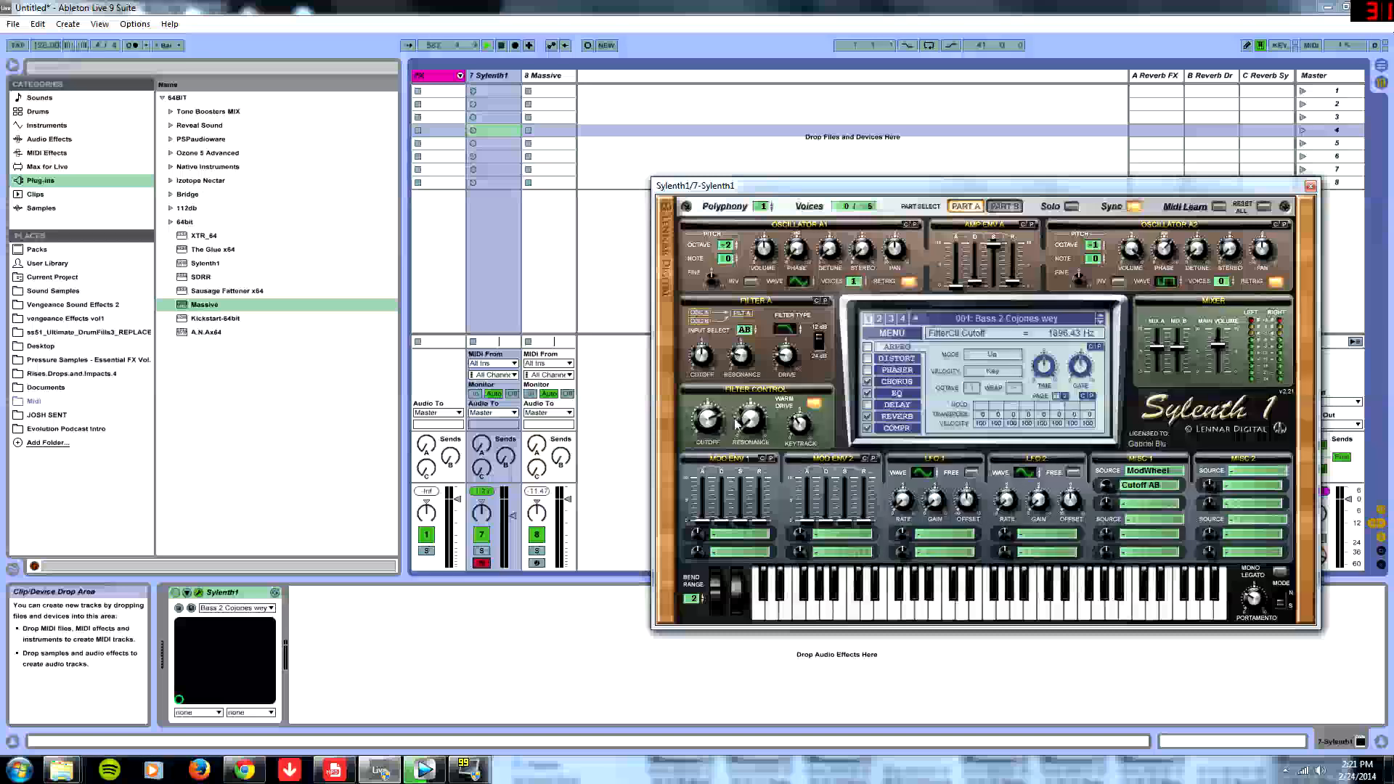
pyautogui.click(801, 424)
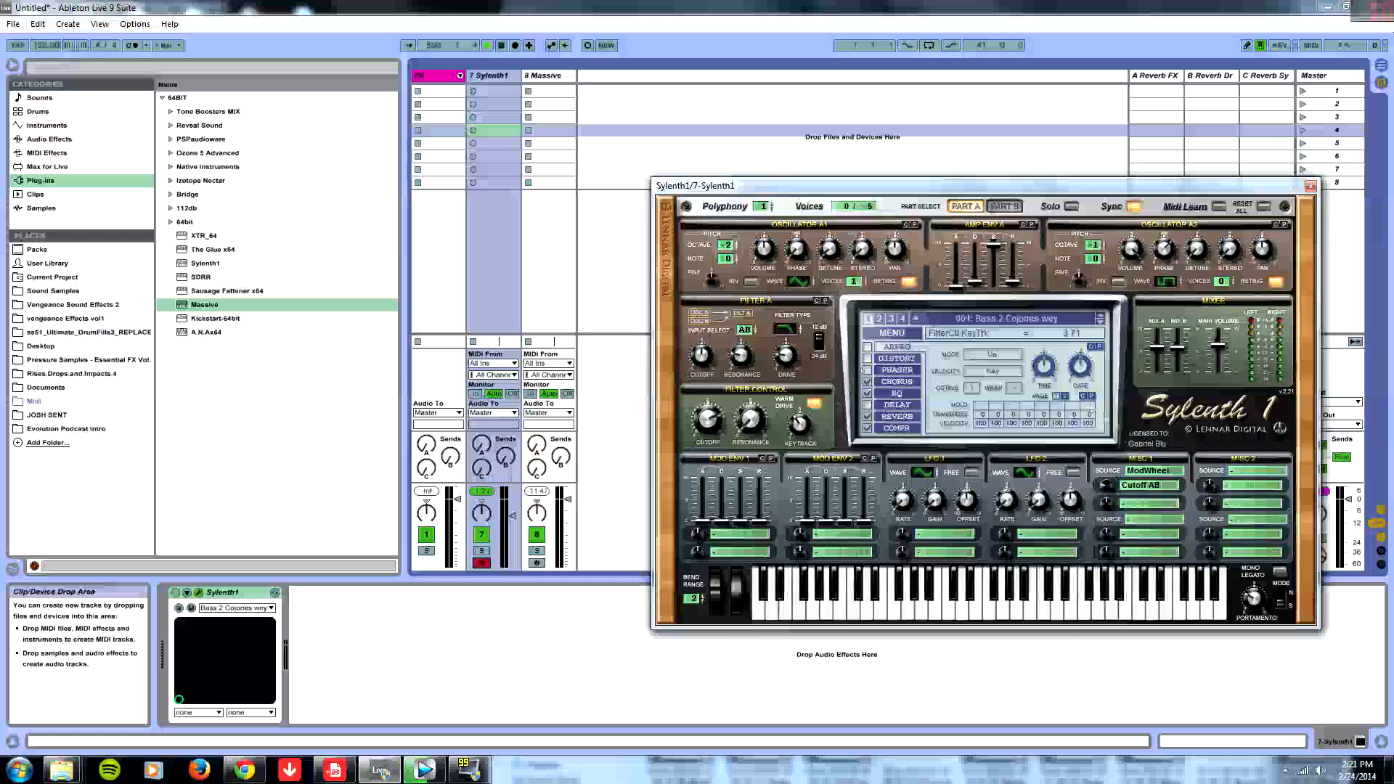
# Switch to Part B and check oscillator B1's waveform and filter B's cutoff and resonance
pyautogui.click(995, 207)
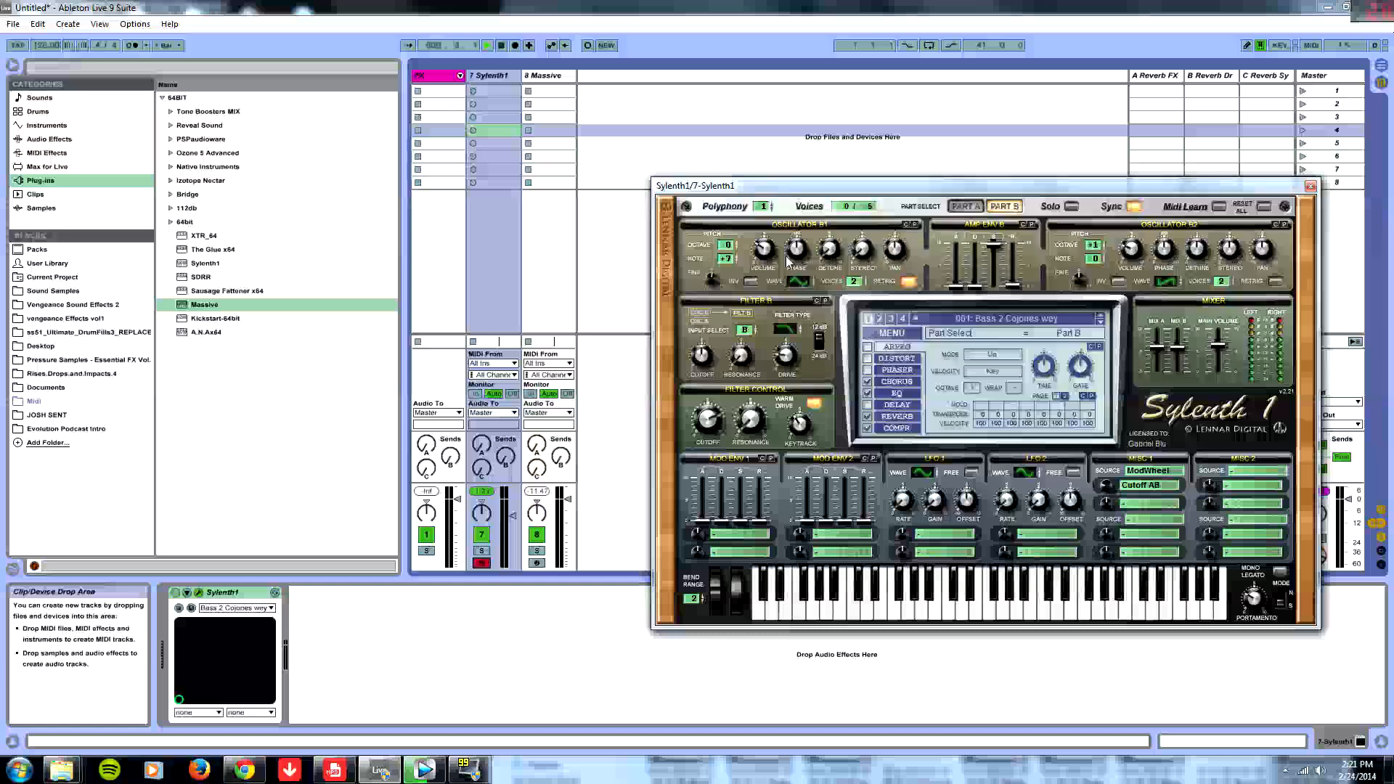
pyautogui.click(799, 282)
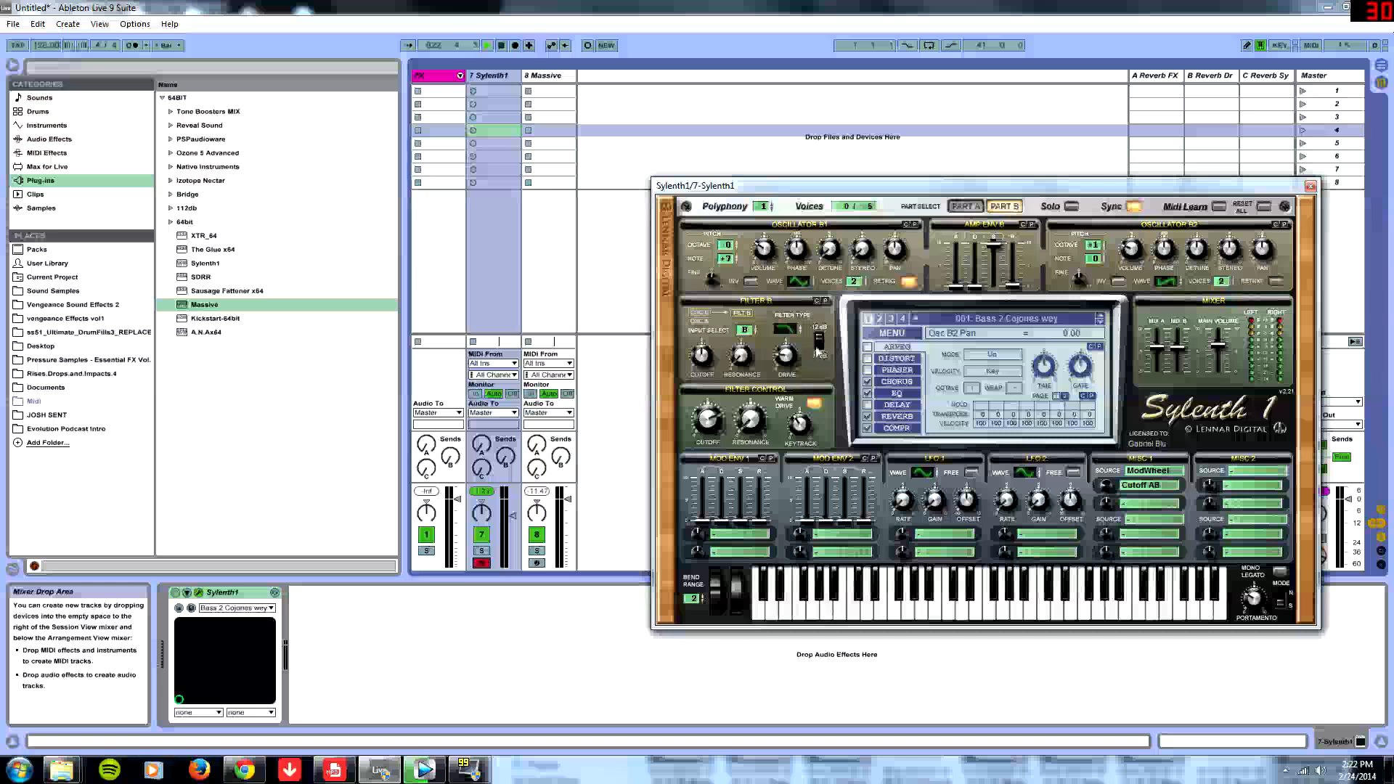
pyautogui.click(702, 356)
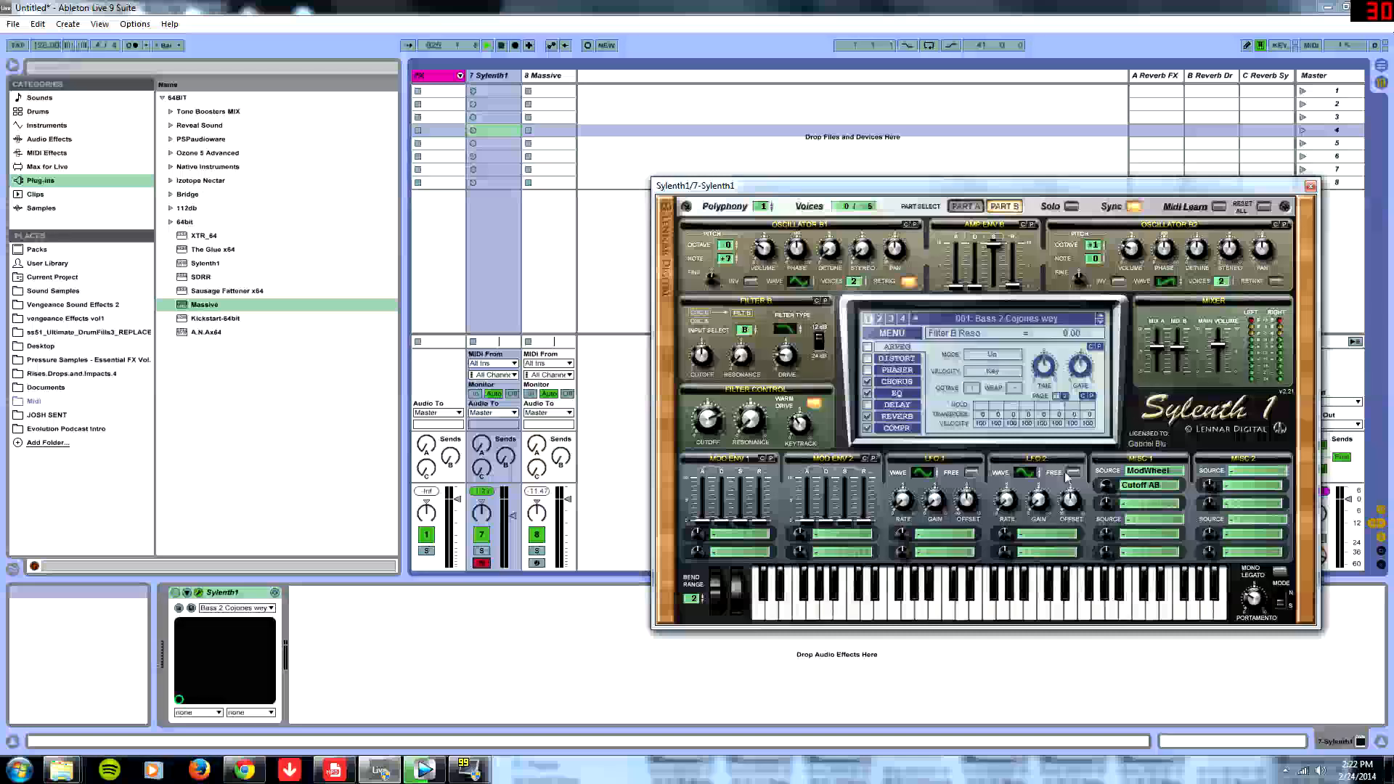
# Examine the chorus effect's dry/wet, delay, rate, feedback and width settings
pyautogui.click(897, 382)
pyautogui.click(1082, 417)
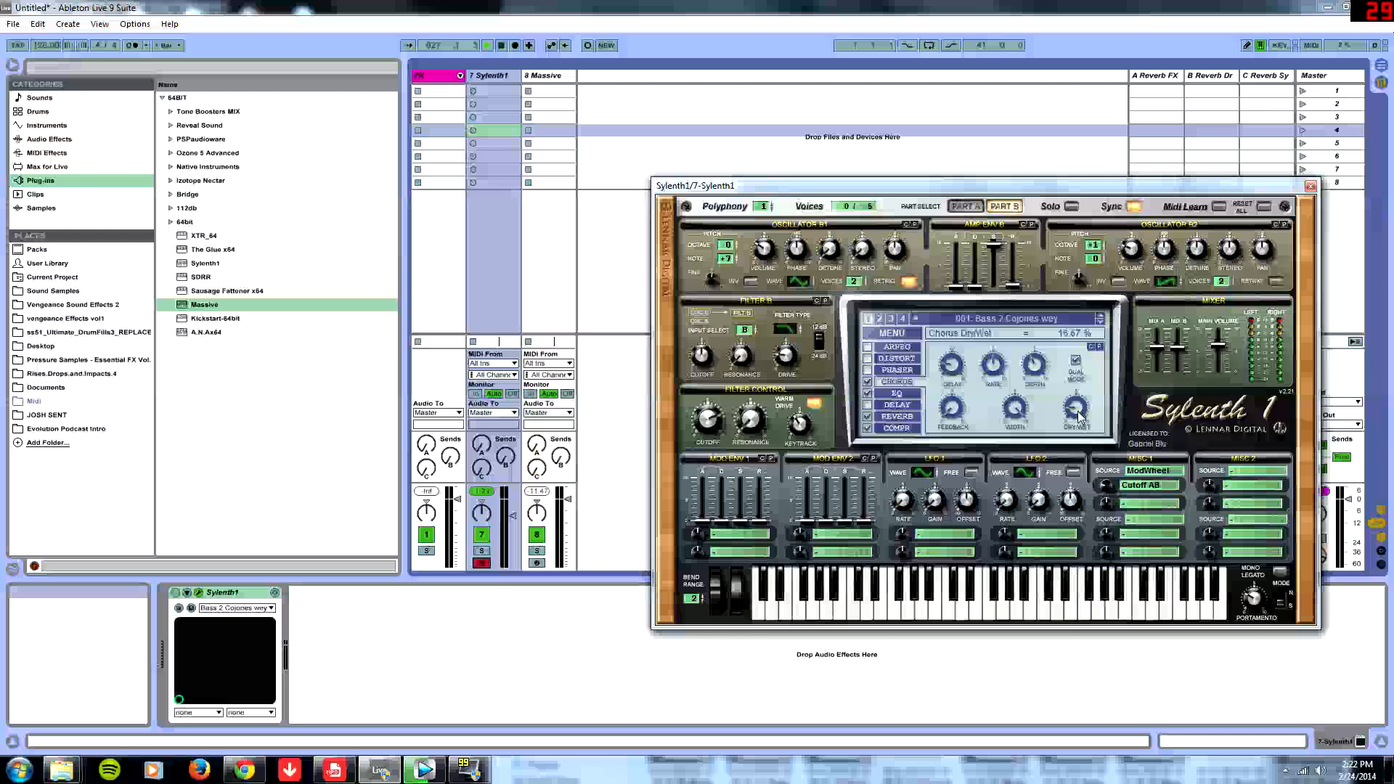
pyautogui.click(952, 365)
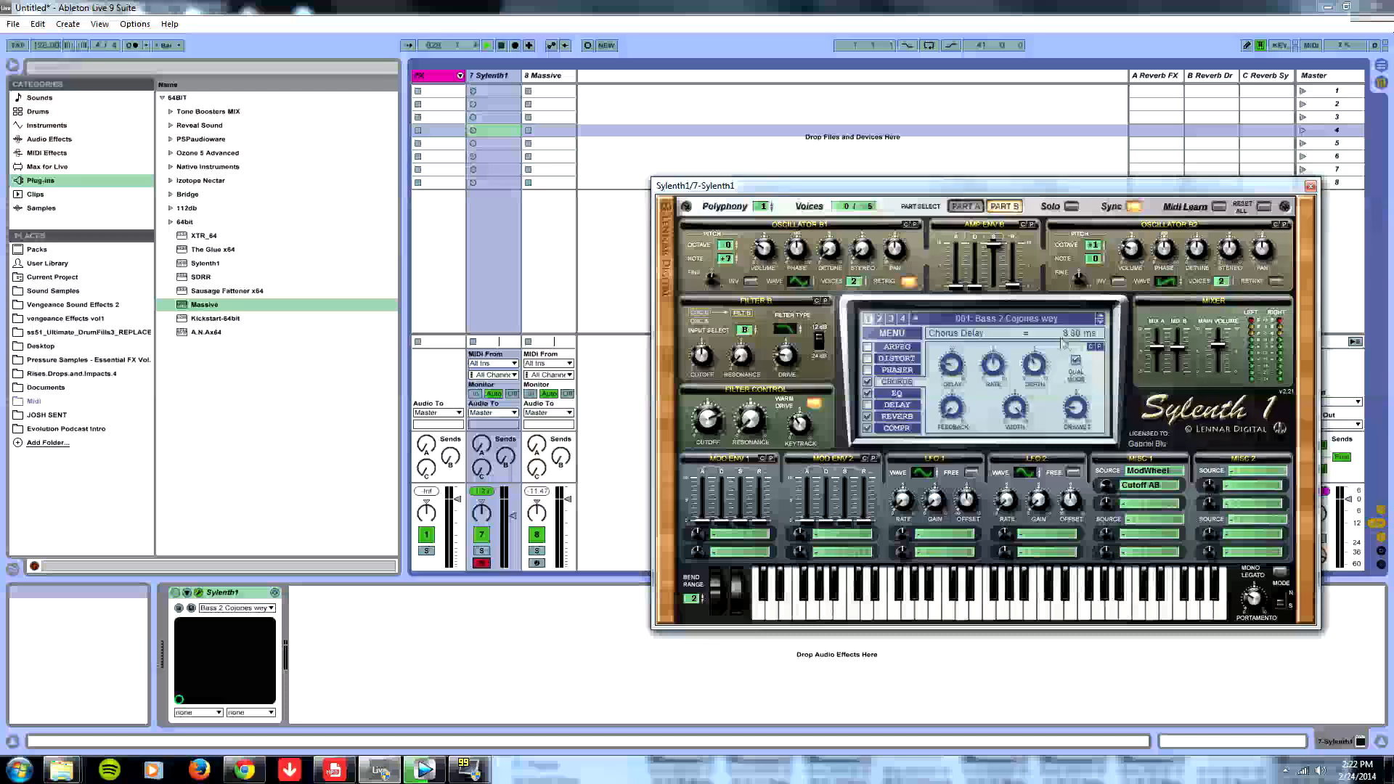
pyautogui.click(994, 365)
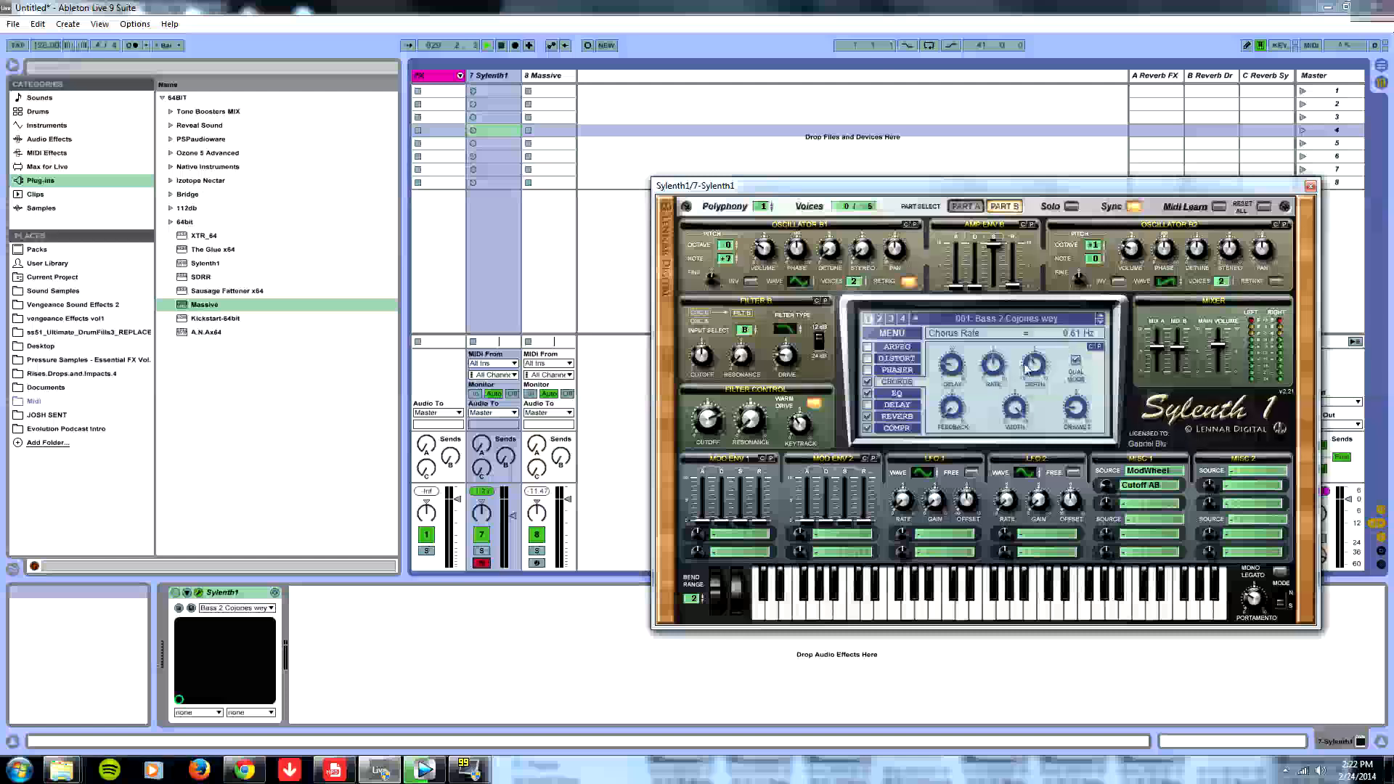
pyautogui.click(957, 416)
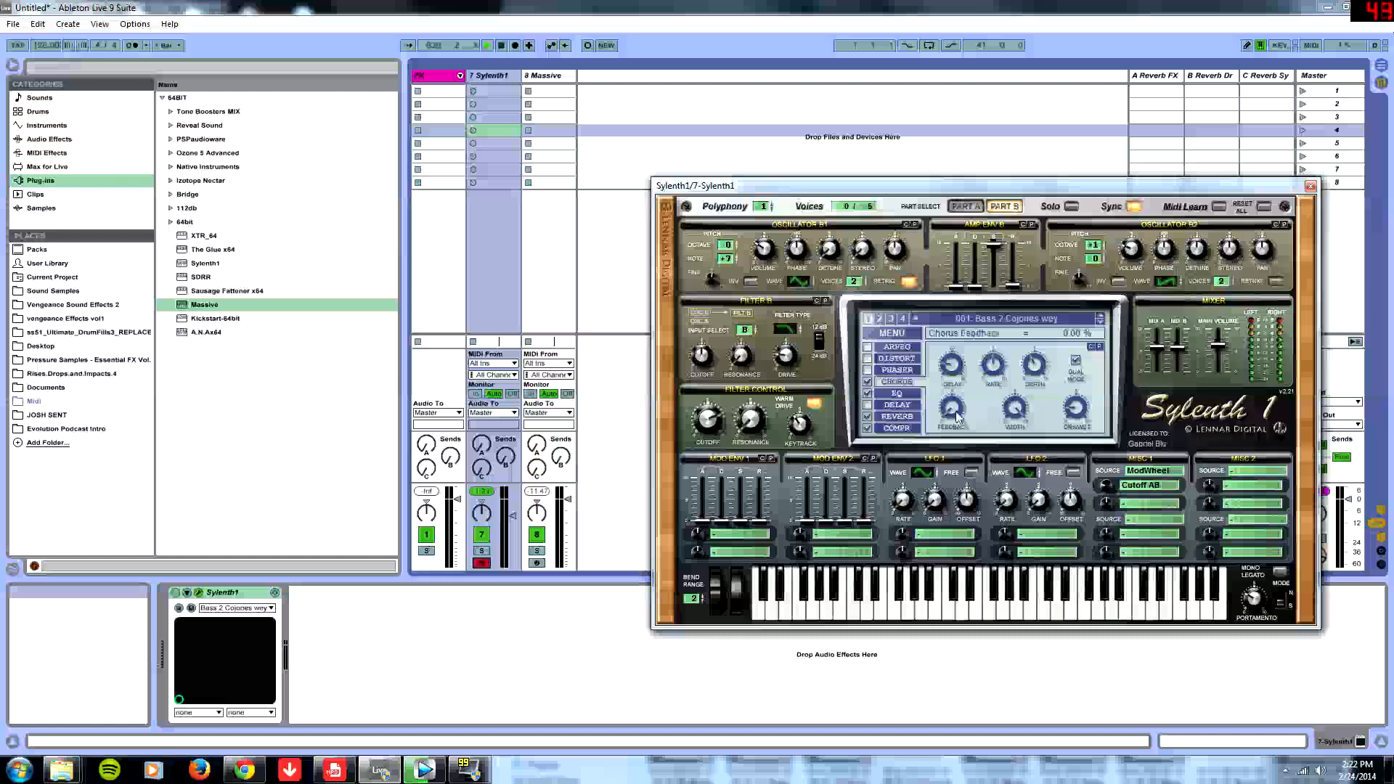
pyautogui.click(1015, 411)
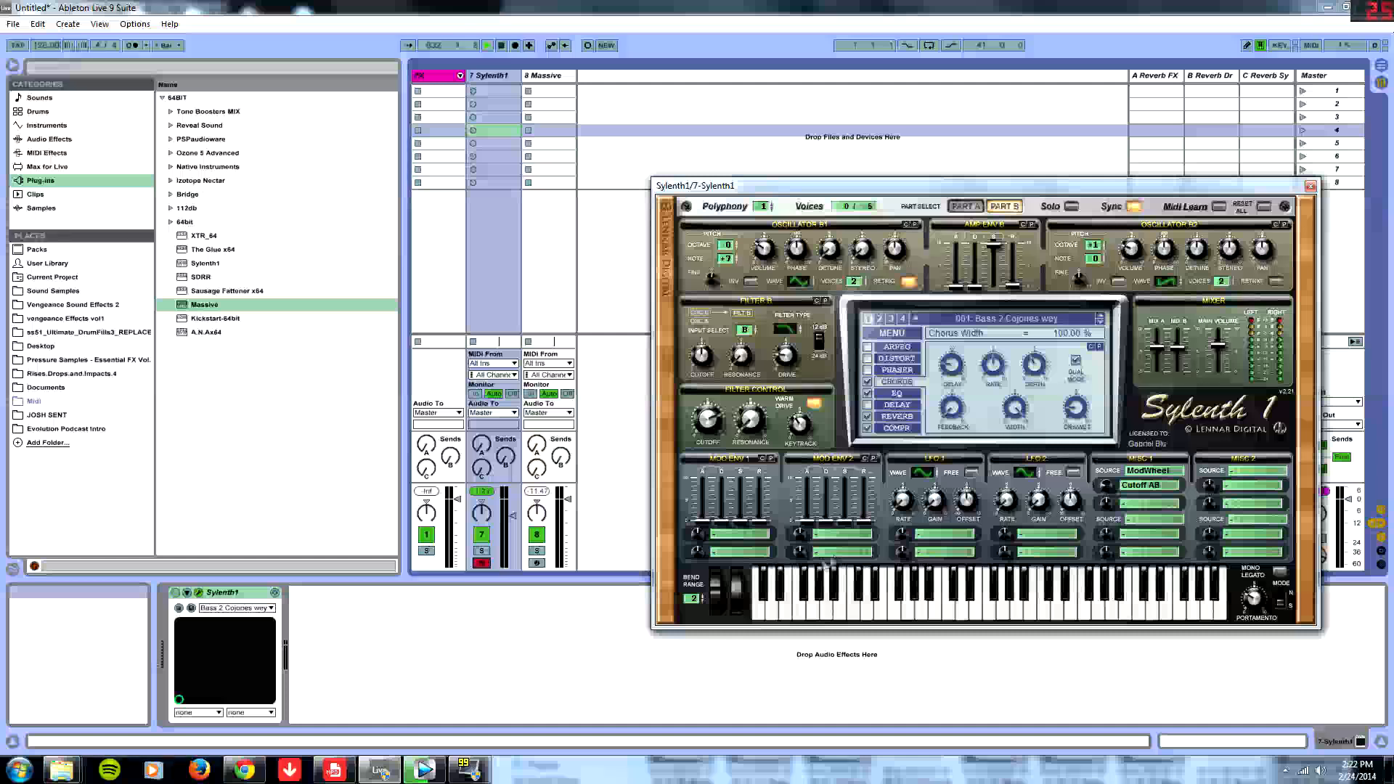
# Examine the EQ's bass and treble gains and their frequencies
pyautogui.click(897, 393)
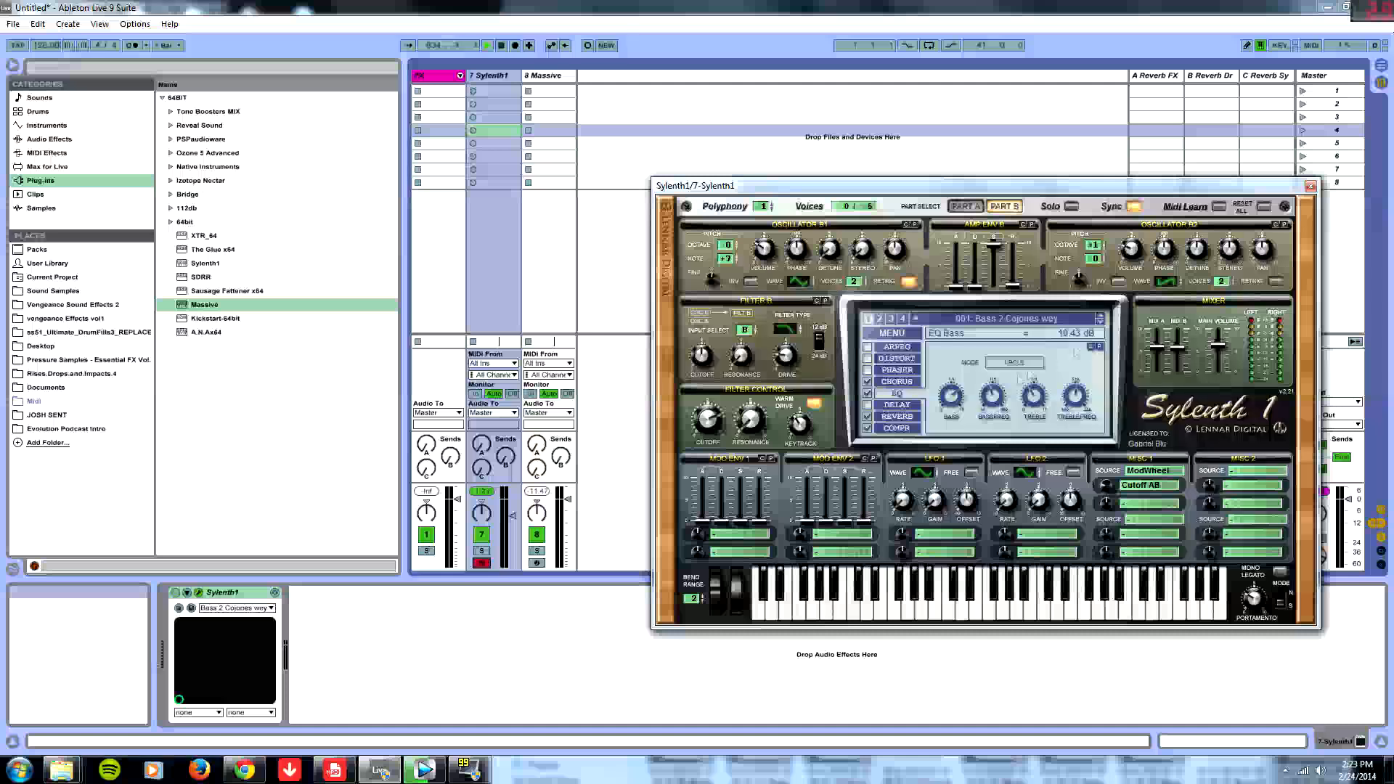
pyautogui.click(995, 406)
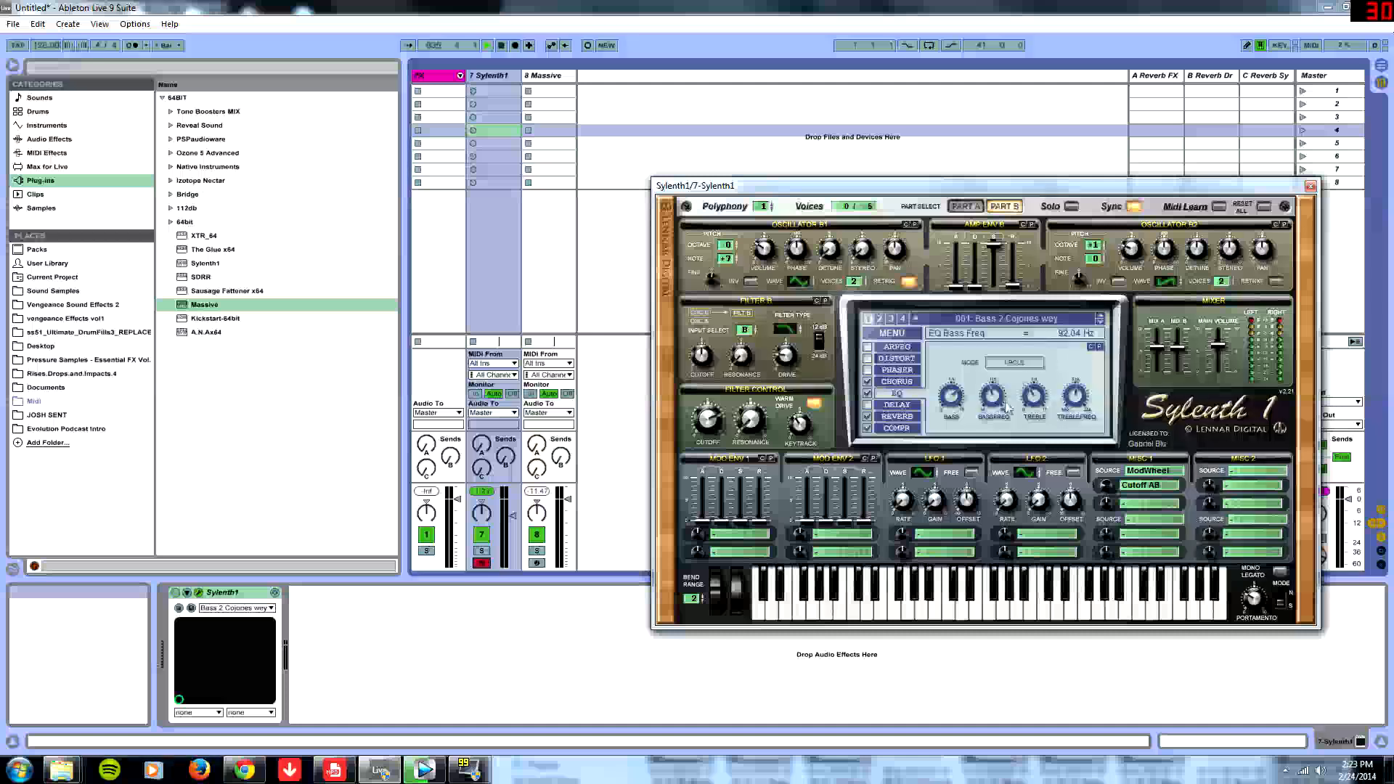
pyautogui.click(1032, 397)
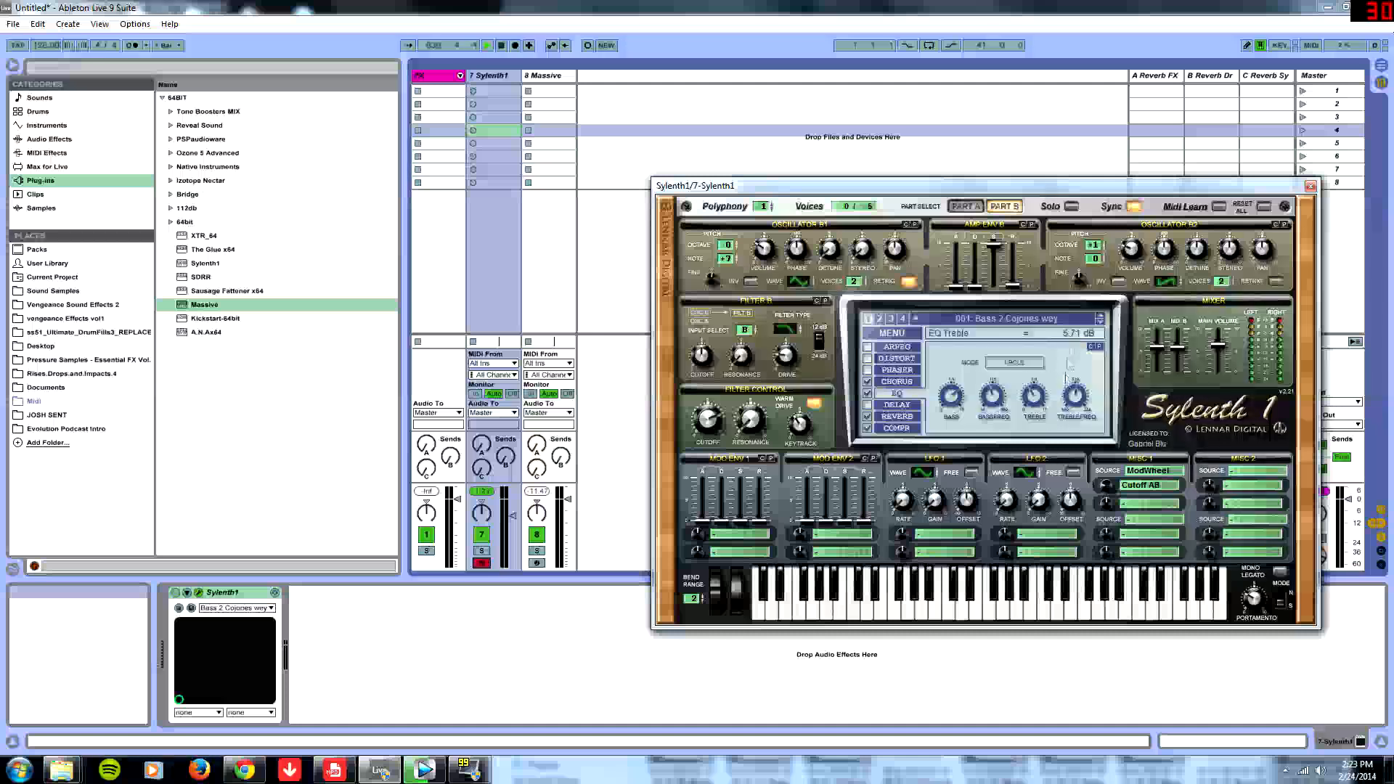
pyautogui.click(1073, 396)
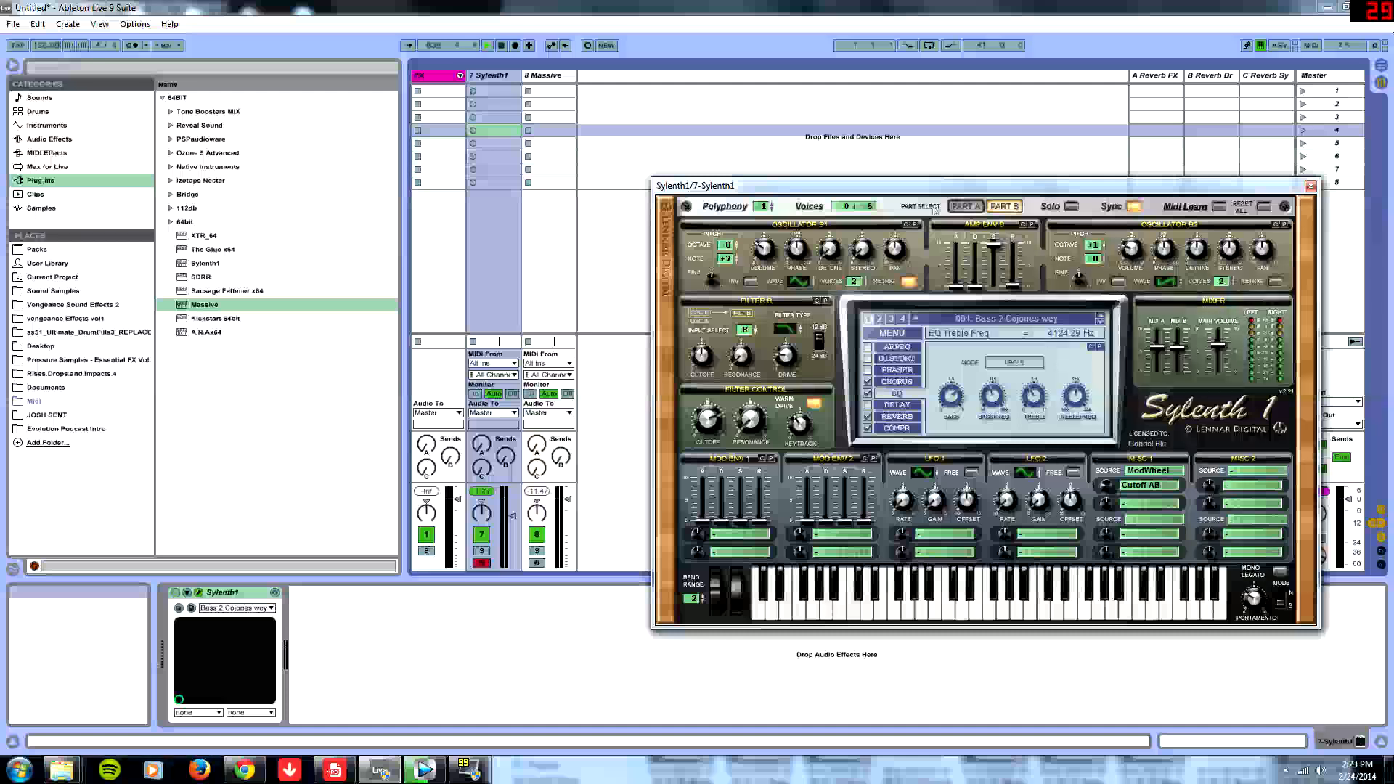
# Examine the reverb's dry/wet, predelay and damp settings
pyautogui.click(897, 417)
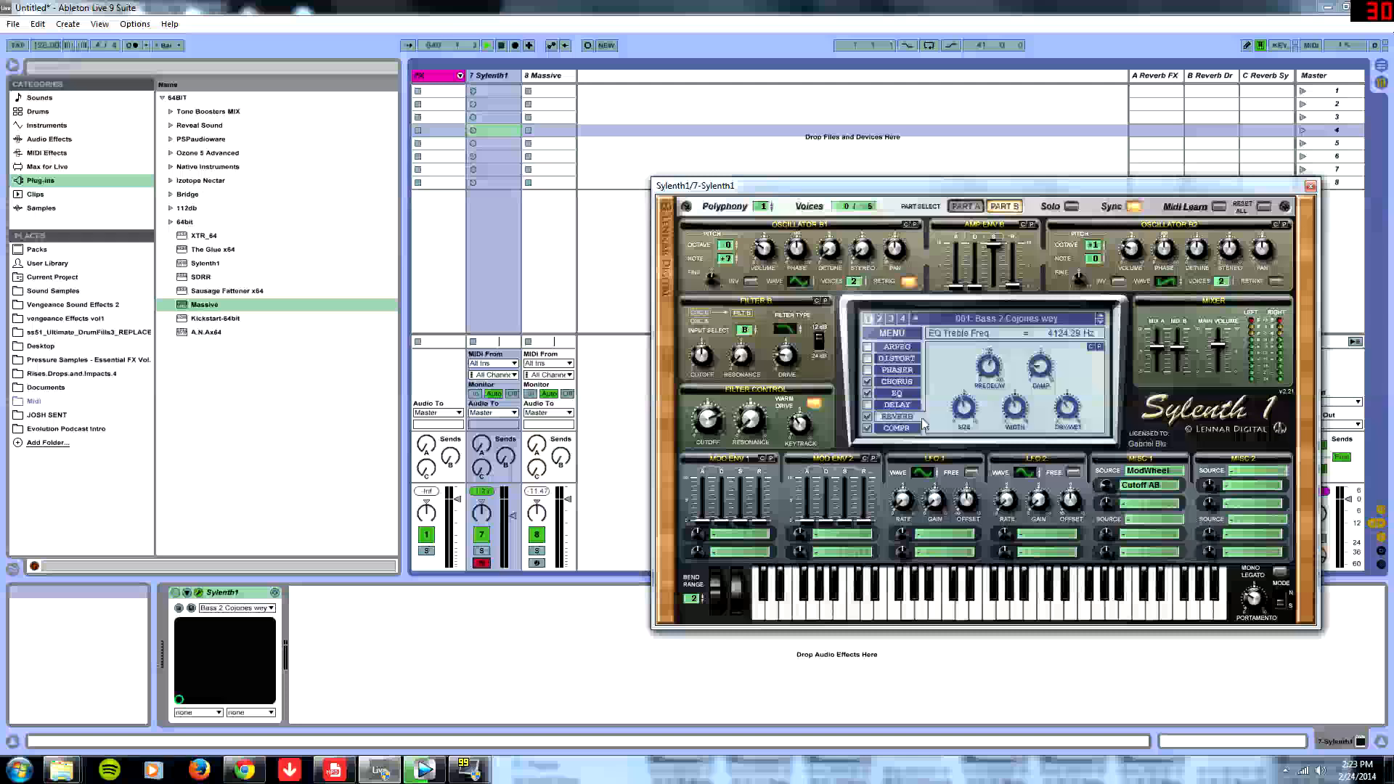
pyautogui.click(1070, 409)
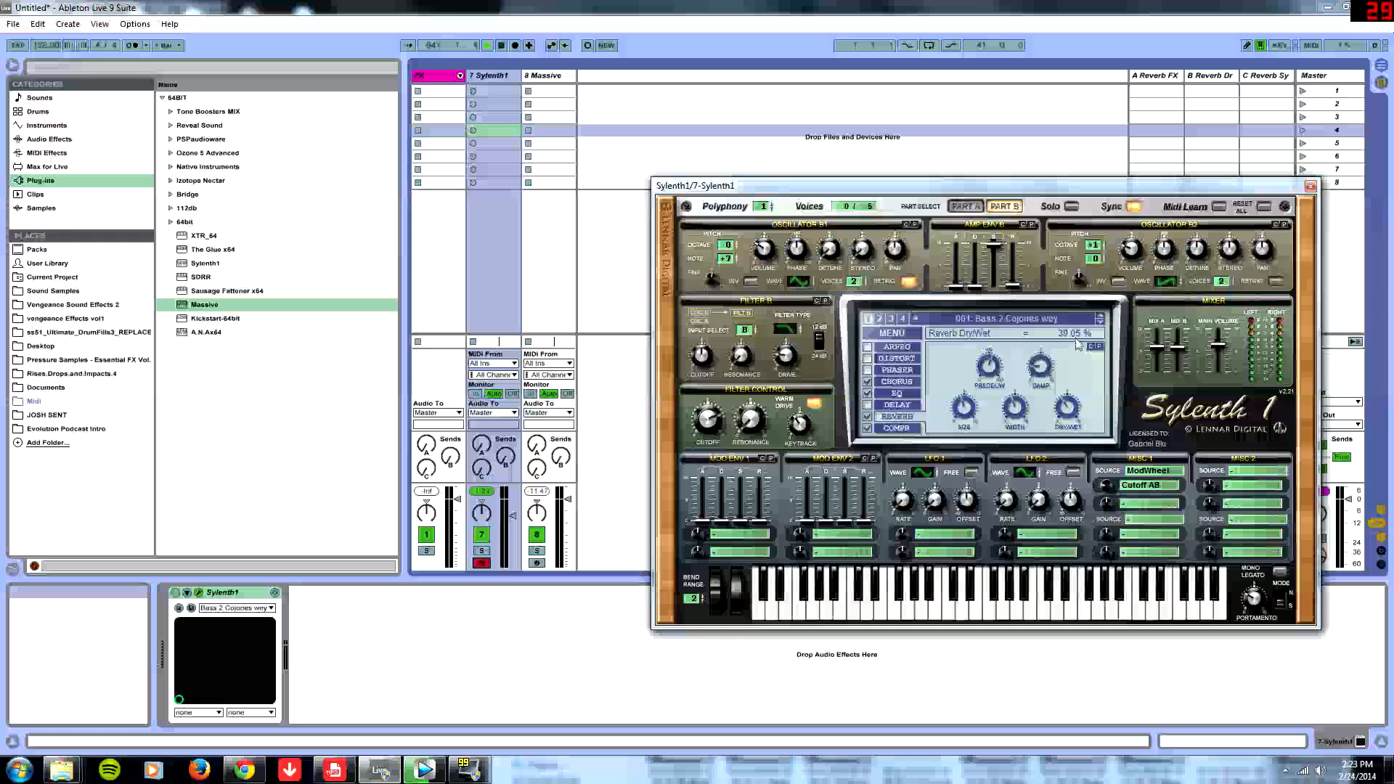
pyautogui.click(992, 376)
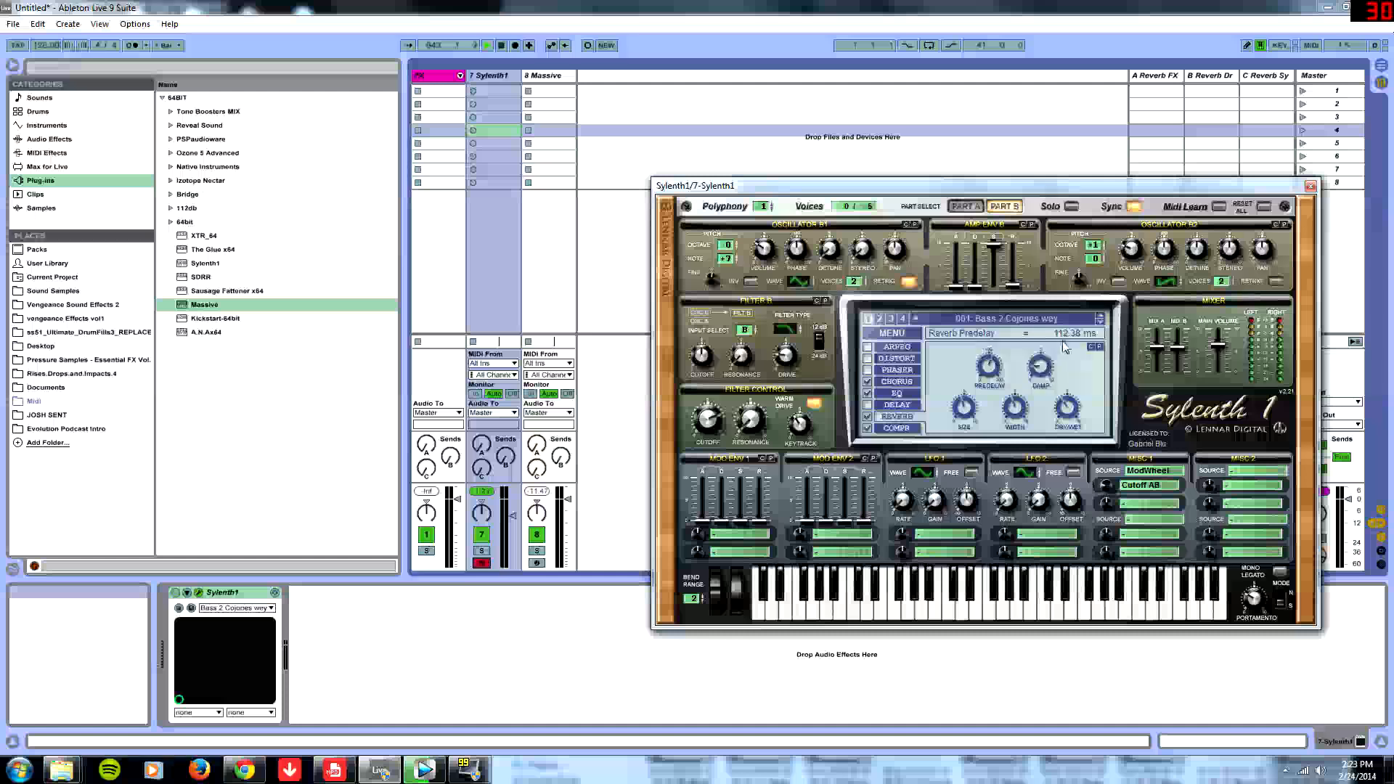
pyautogui.click(1054, 376)
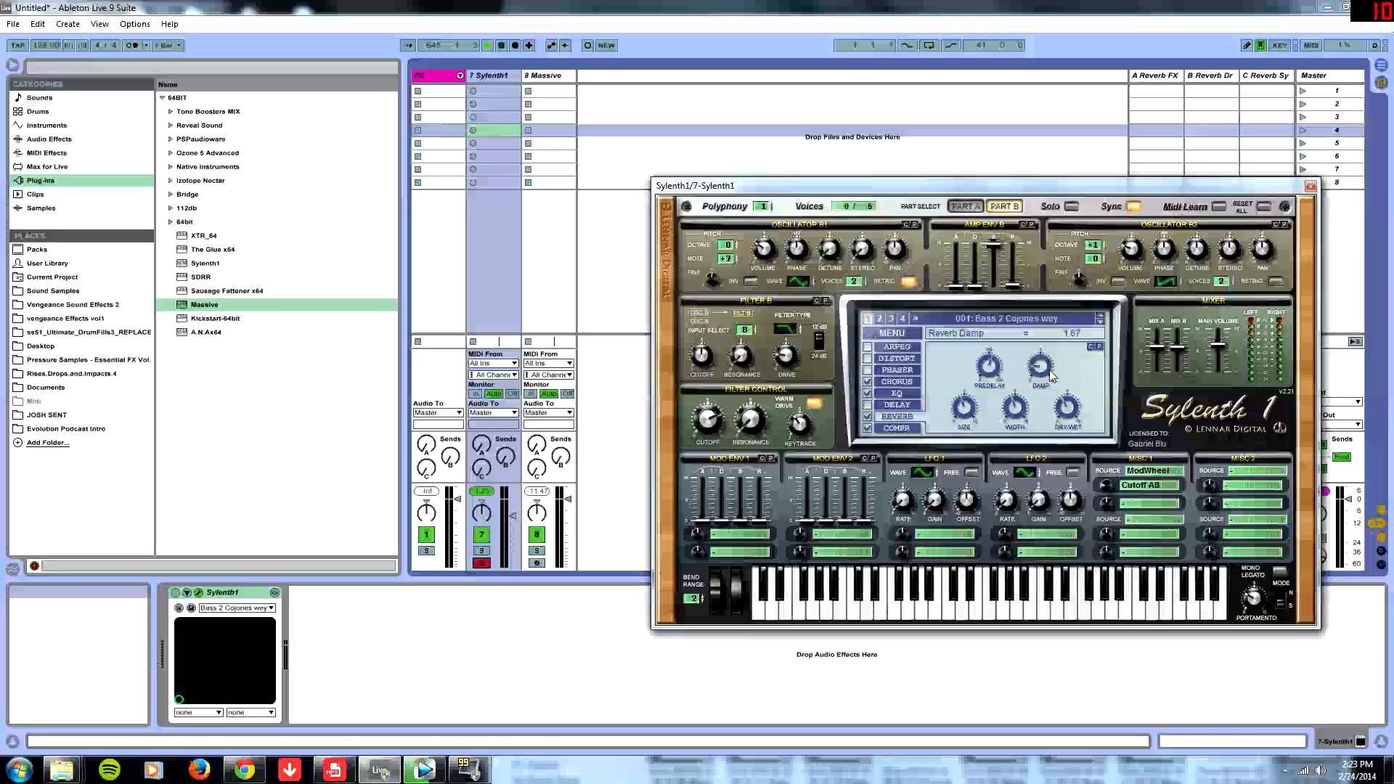
# Examine the reverb's size and width settings
pyautogui.click(964, 408)
pyautogui.click(1021, 407)
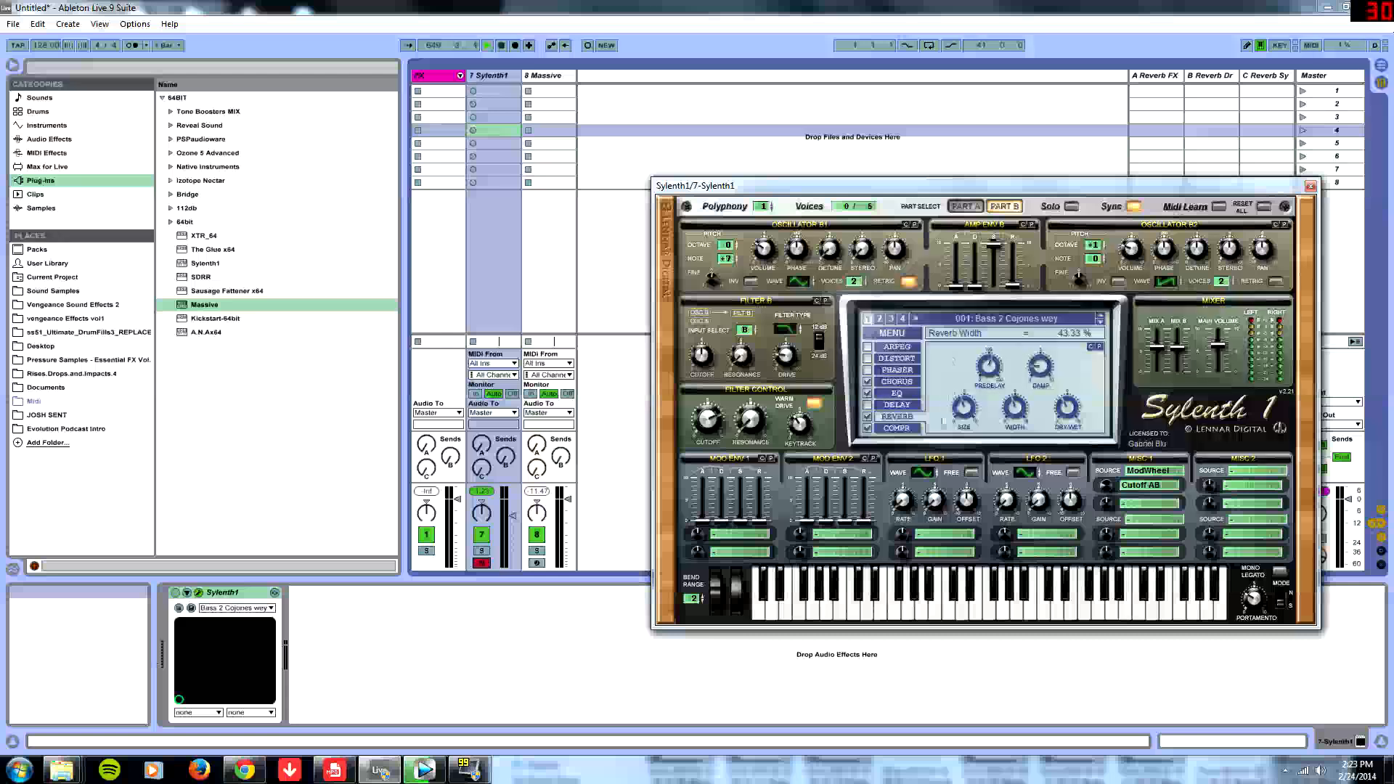
# Examine the compressor's ratio, threshold, attack and release settings
pyautogui.click(916, 428)
pyautogui.click(960, 390)
pyautogui.click(995, 385)
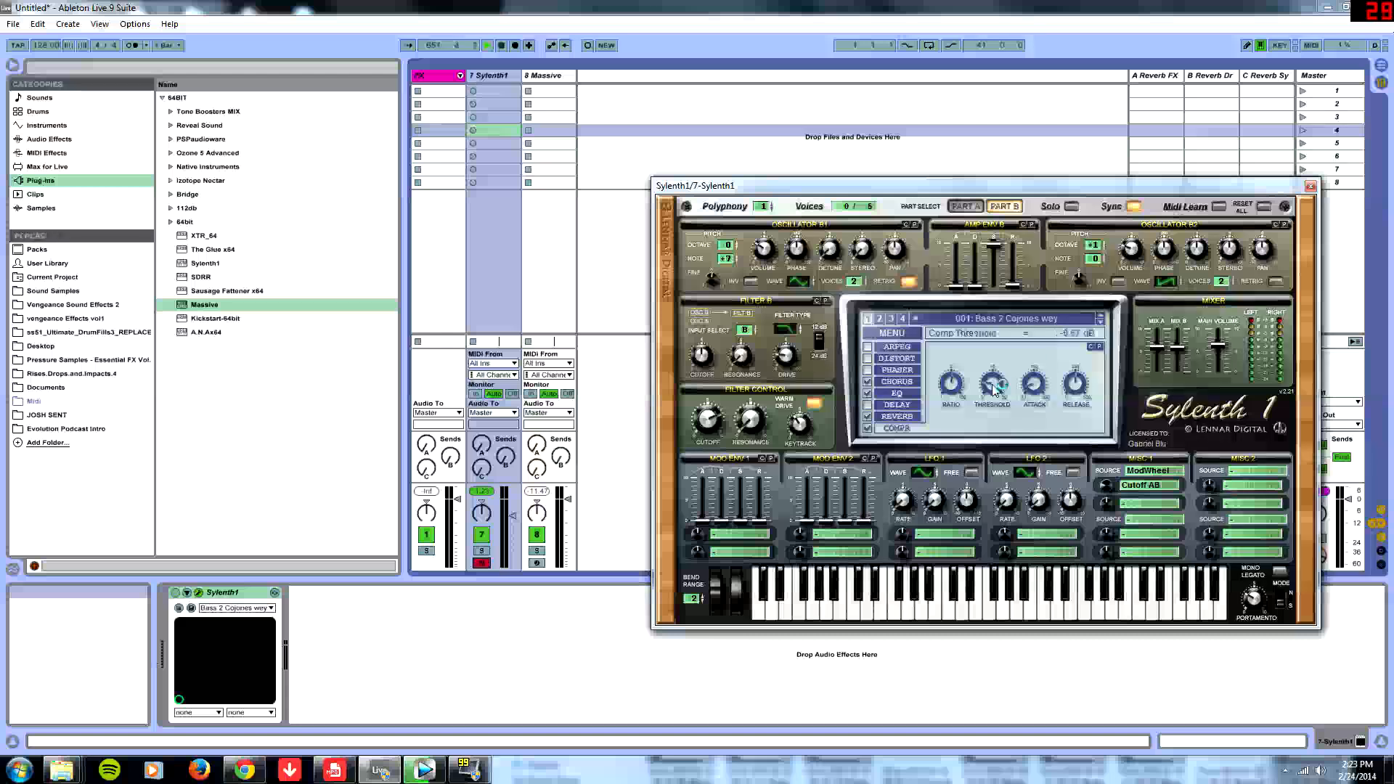
pyautogui.click(1037, 386)
pyautogui.click(1078, 384)
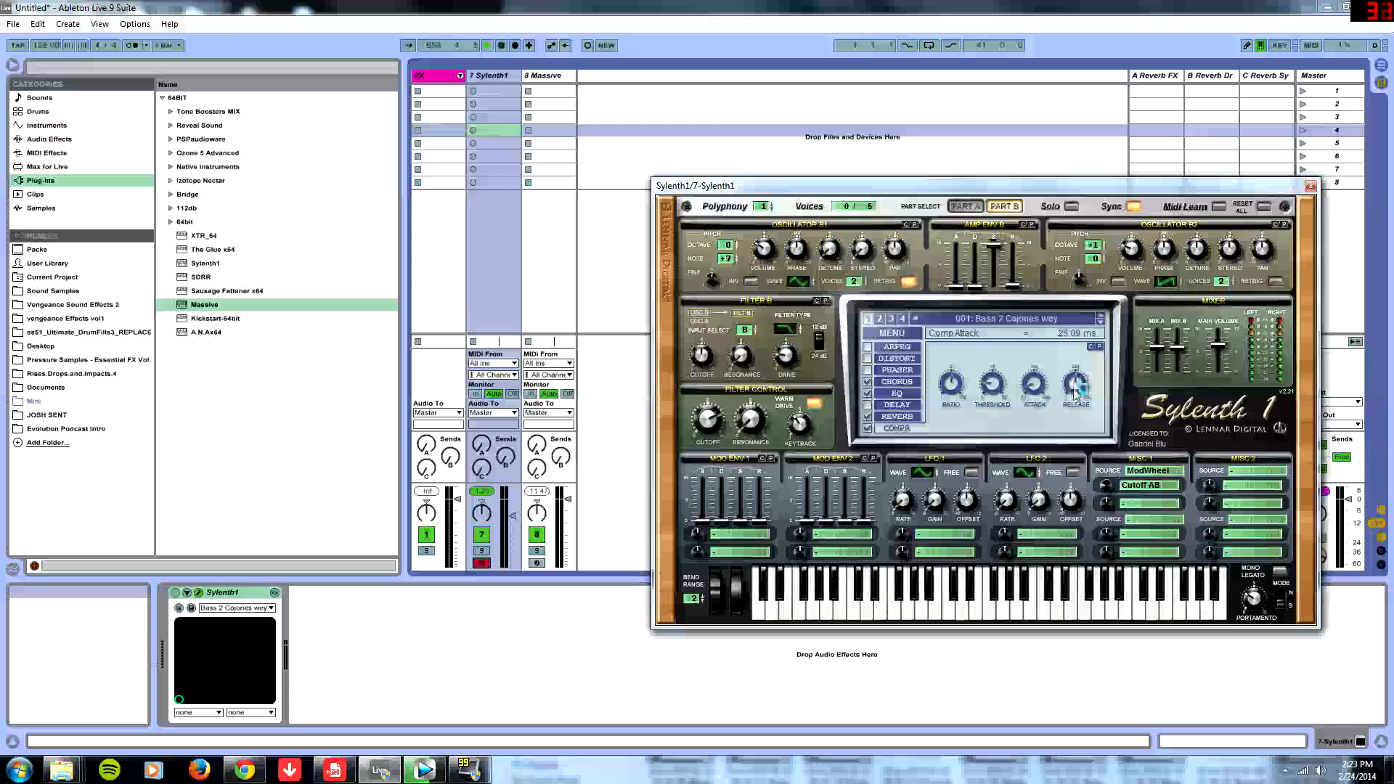
pyautogui.click(963, 175)
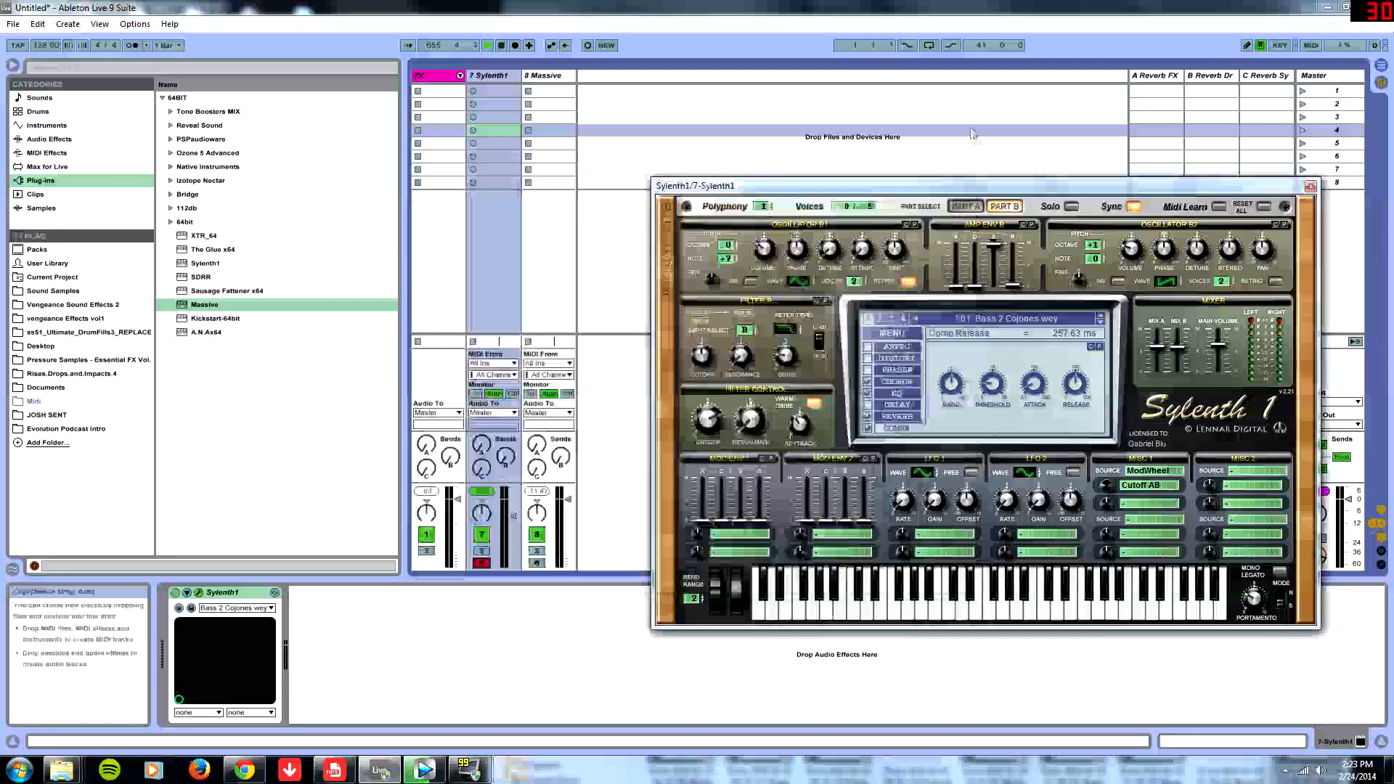
# Check the source and destination options of the first Misc 1 modulation slot, keeping ModWheel as the source and Cutoff AB as the destination
pyautogui.click(1147, 470)
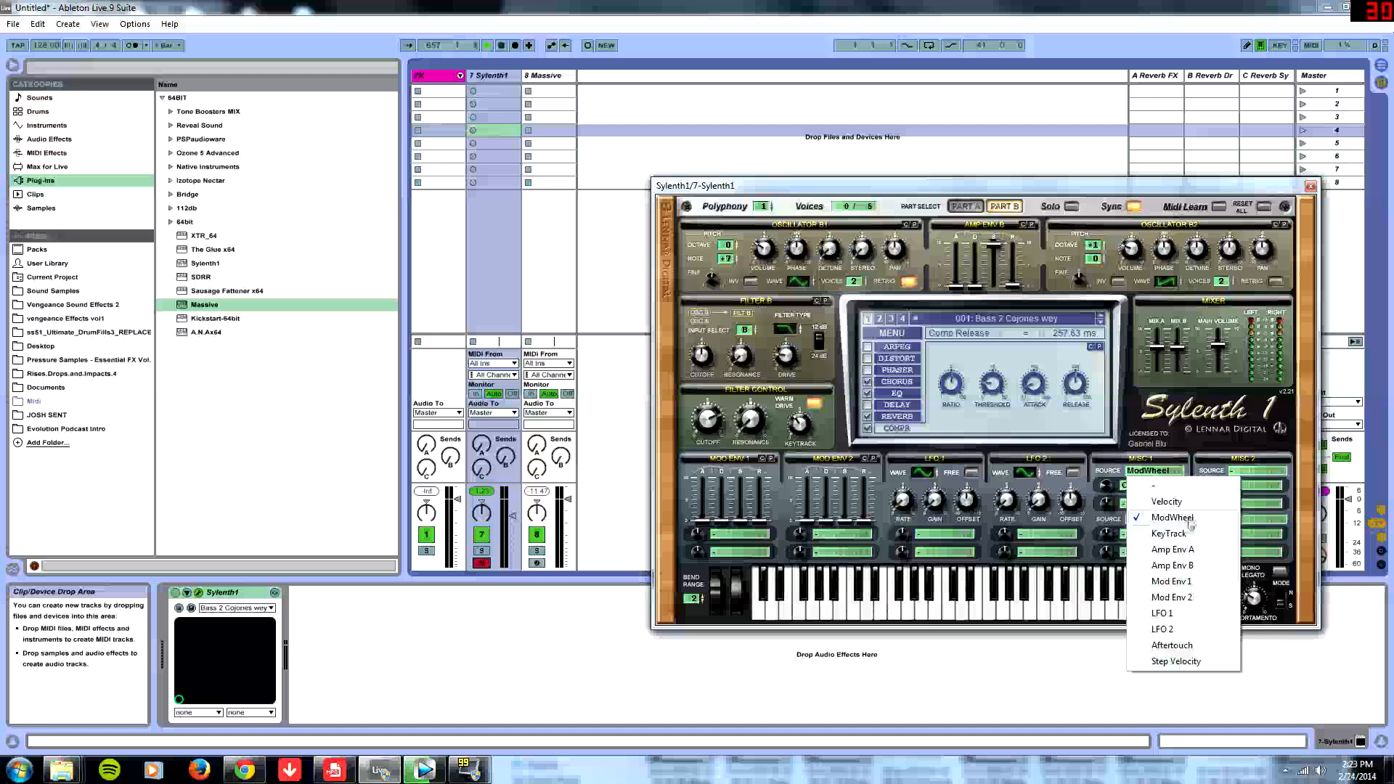
pyautogui.click(1172, 517)
pyautogui.click(1144, 485)
pyautogui.click(1234, 542)
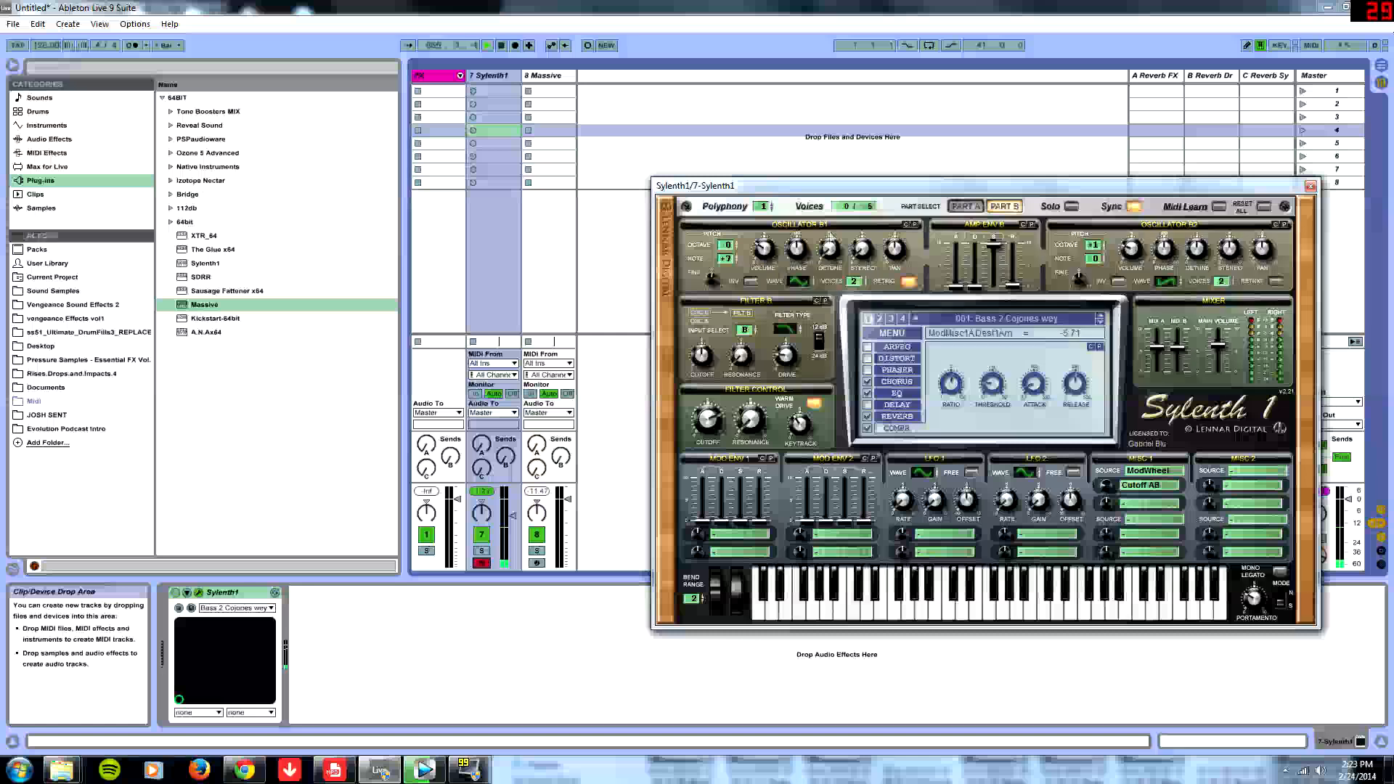
# Close the Sylenth1 plug-in window and reopen it from its device on the track
pyautogui.click(1312, 187)
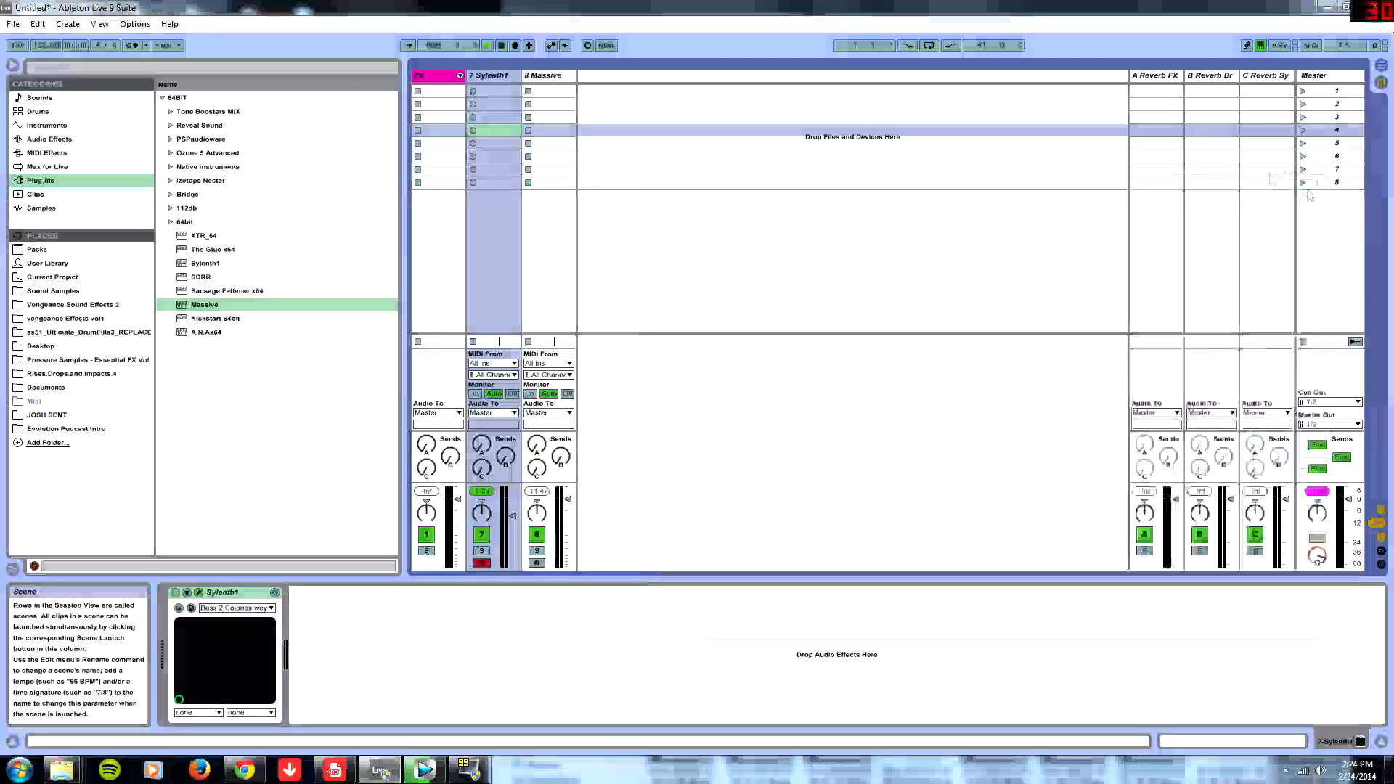
pyautogui.click(198, 592)
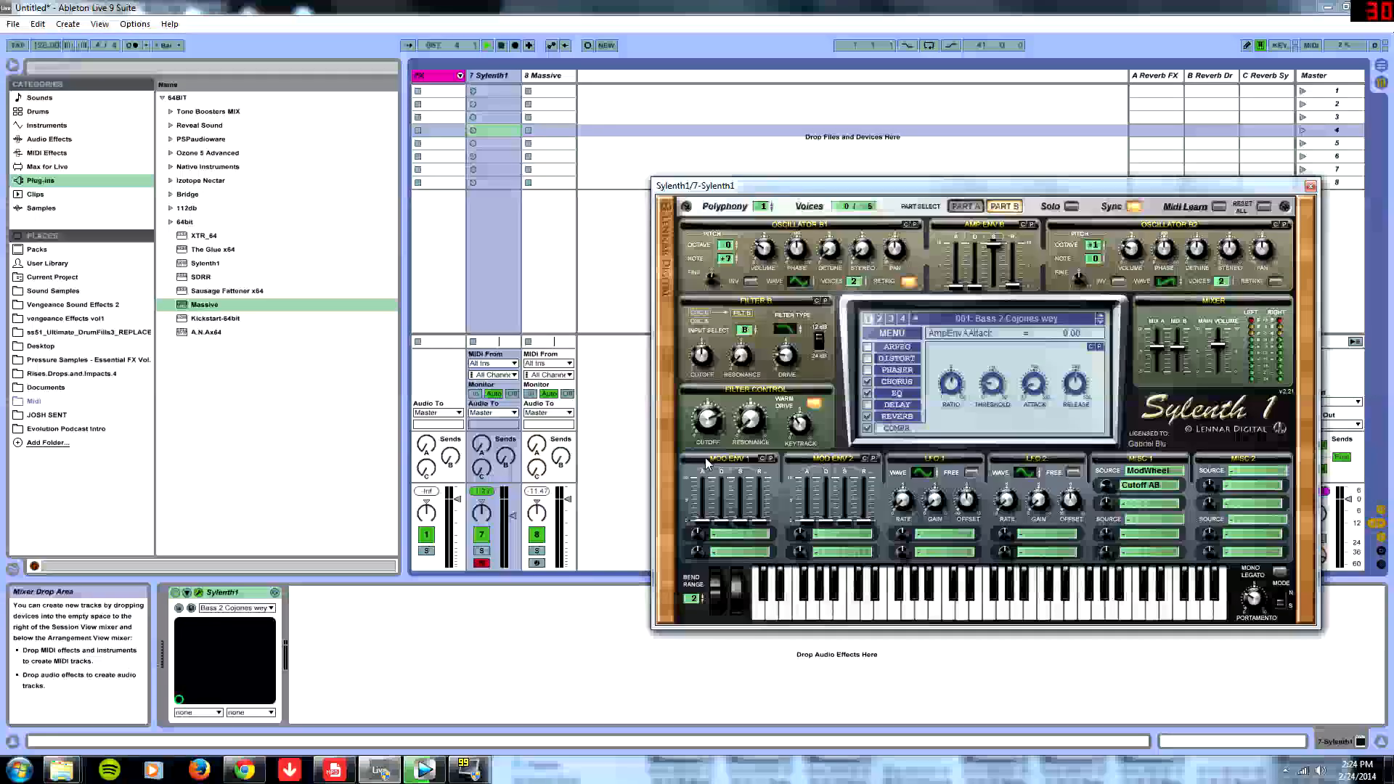